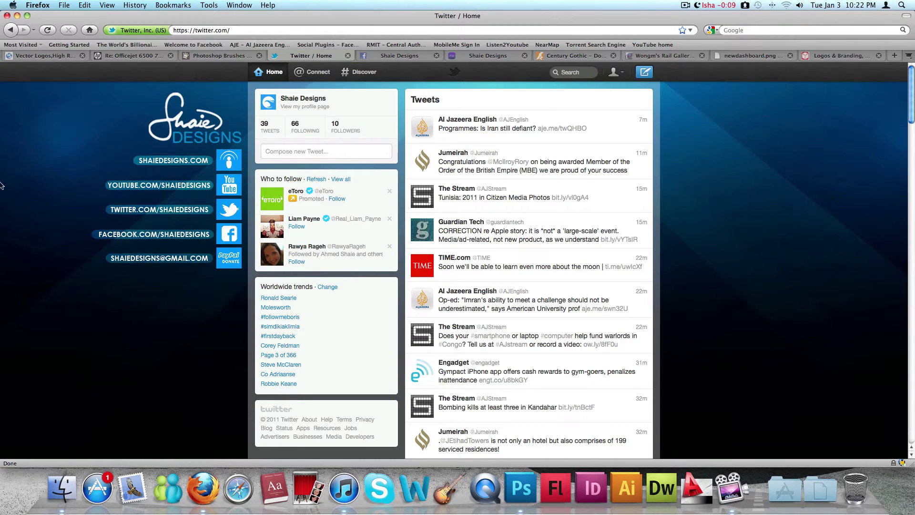
Scroll the Twitter timeline, then switch to the Shaie Designs Facebook page
scroll(820, 240, down, 10)
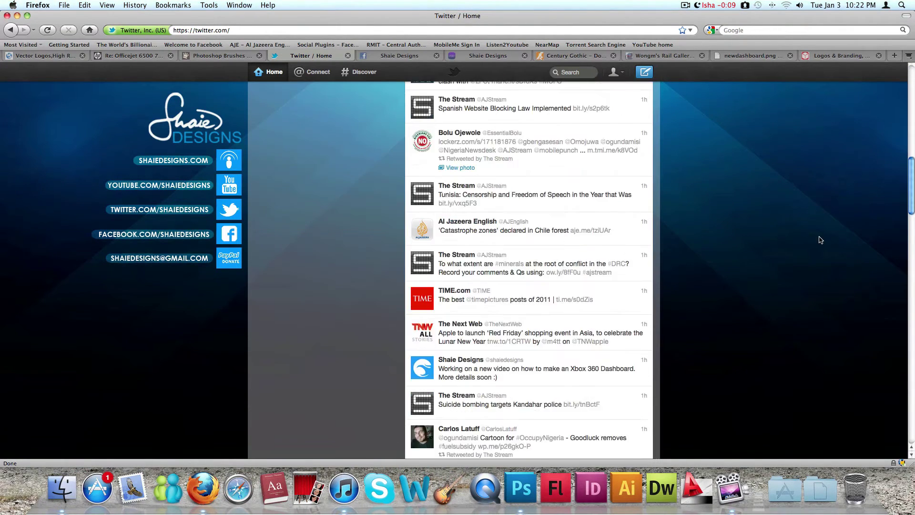
scroll(821, 240, up, 15)
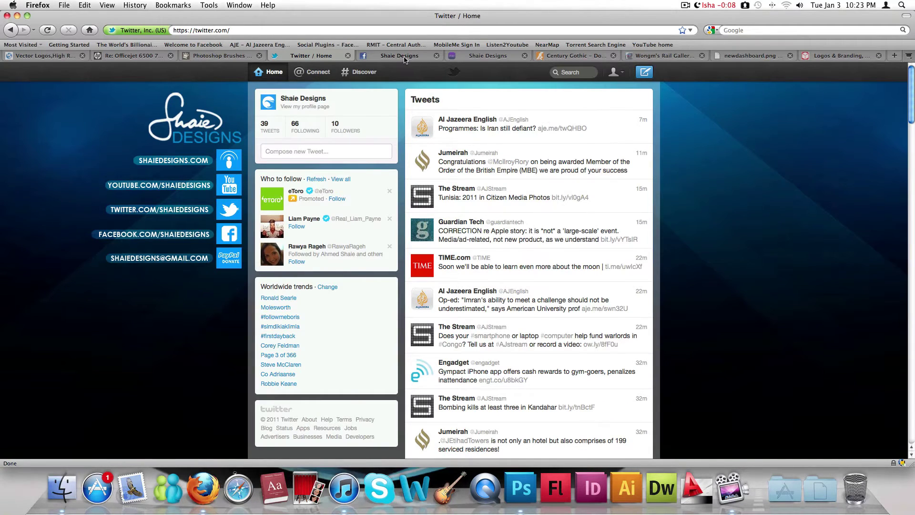
click(408, 56)
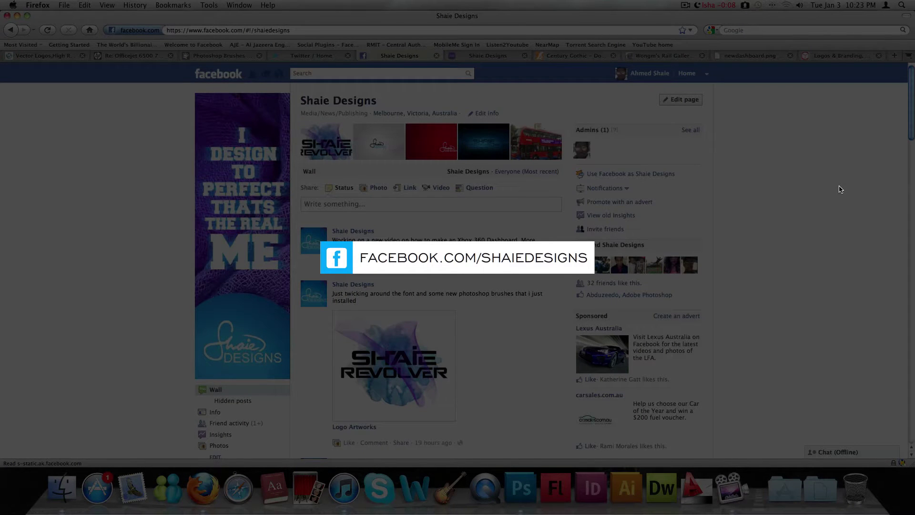
Scroll down the Facebook wall and back up, then go to the shaiedesigns.com homepage
scroll(840, 190, down, 15)
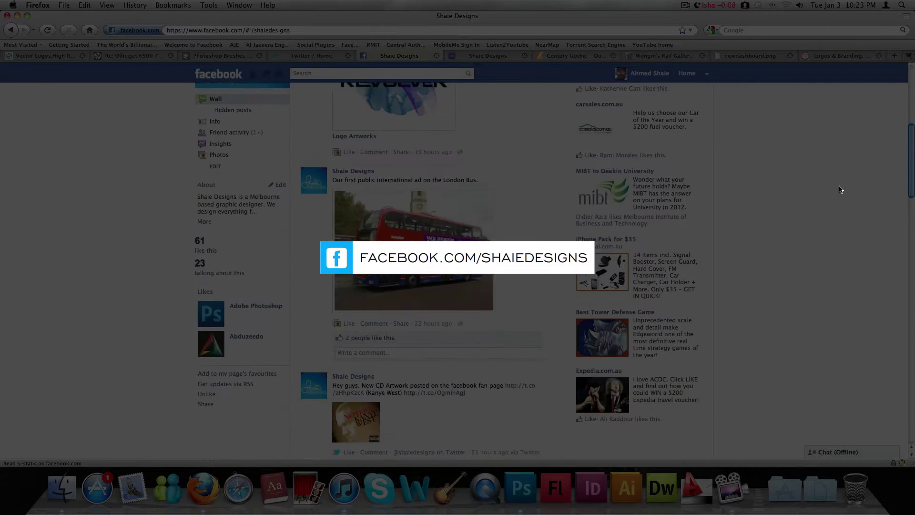
scroll(840, 189, down, 15)
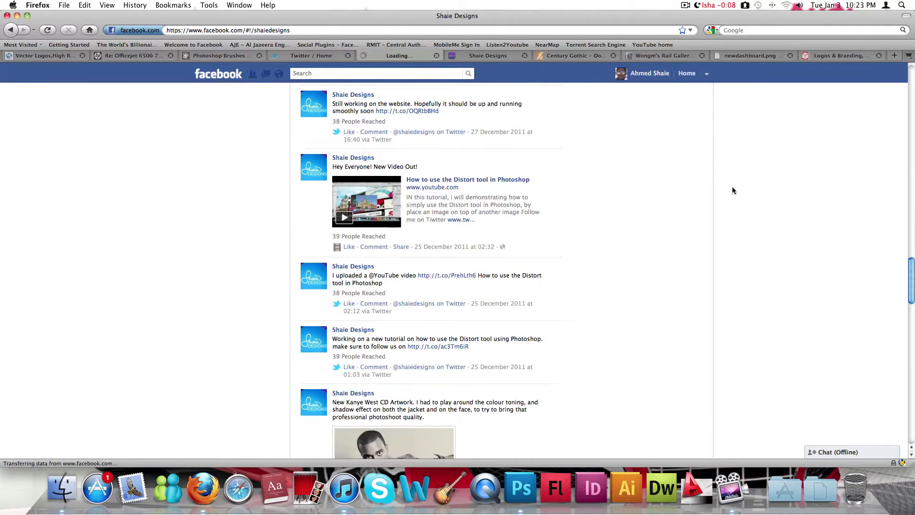
scroll(457, 303, down, 5)
scroll(457, 304, down, 12)
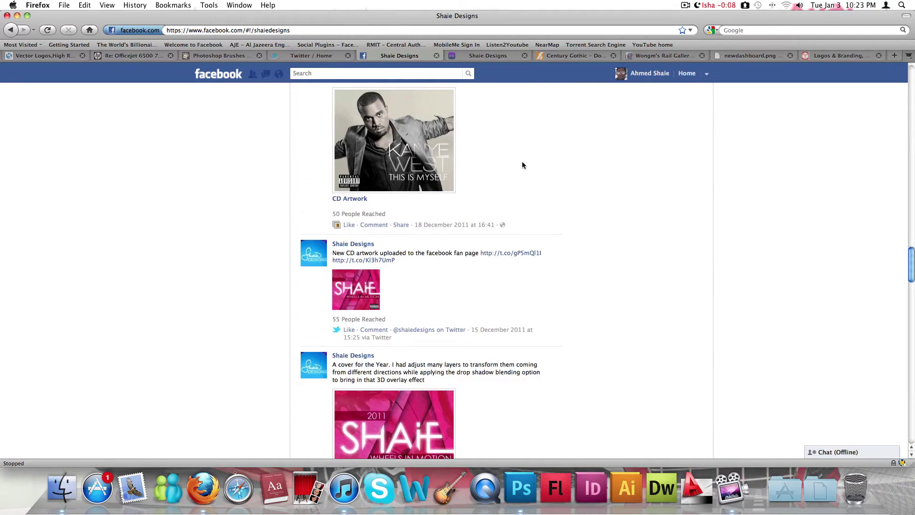
scroll(531, 176, down, 10)
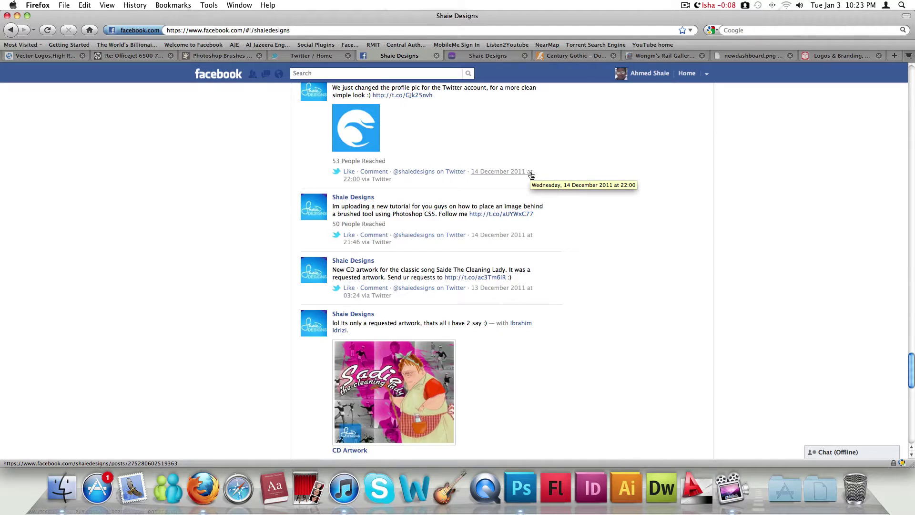
scroll(609, 188, up, 20)
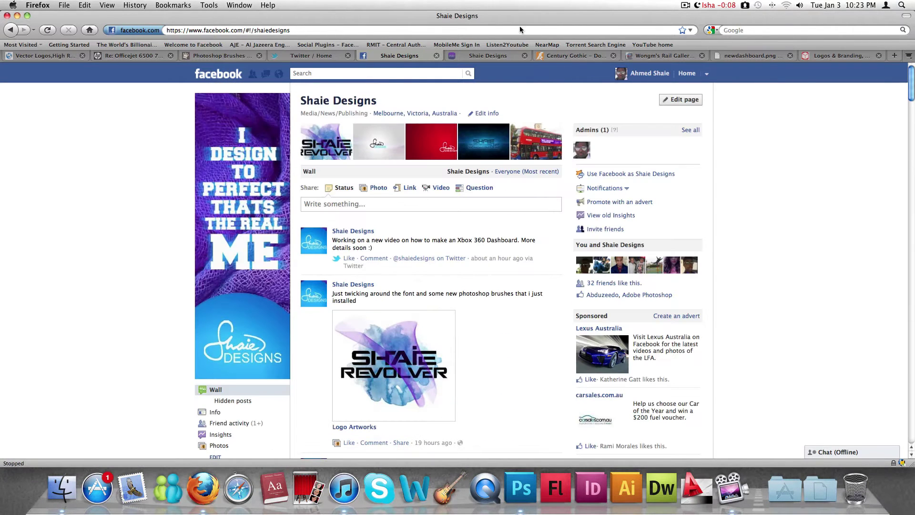
click(481, 58)
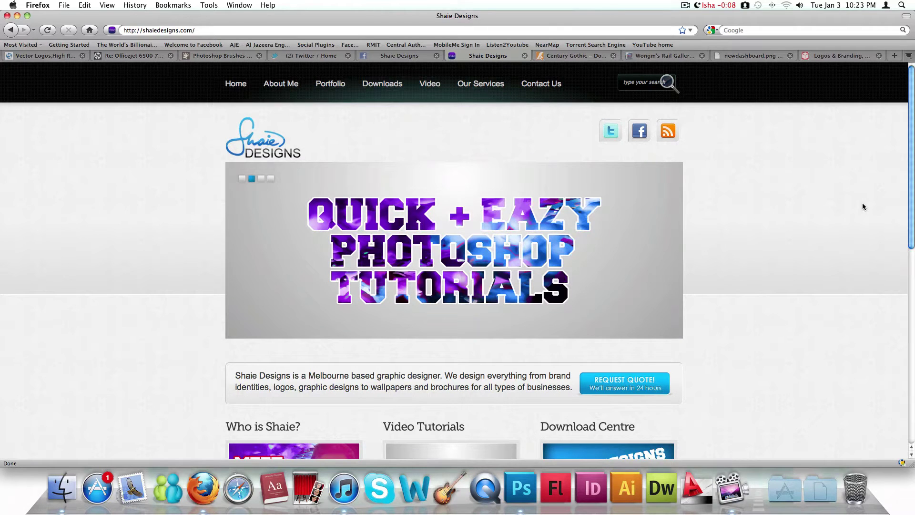
Scroll the shaiedesigns.com homepage to the footer and back, then view newdashboard.png
scroll(839, 202, down, 10)
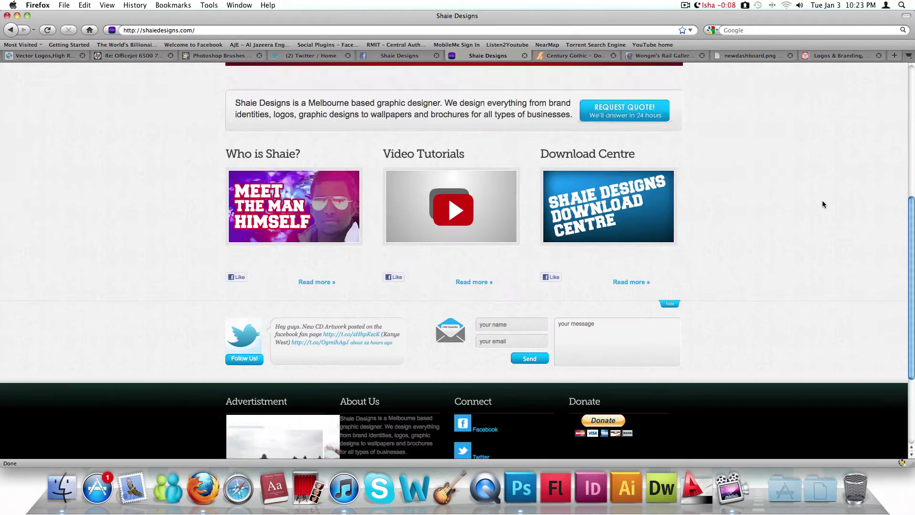
scroll(822, 204, down, 5)
scroll(822, 204, up, 3)
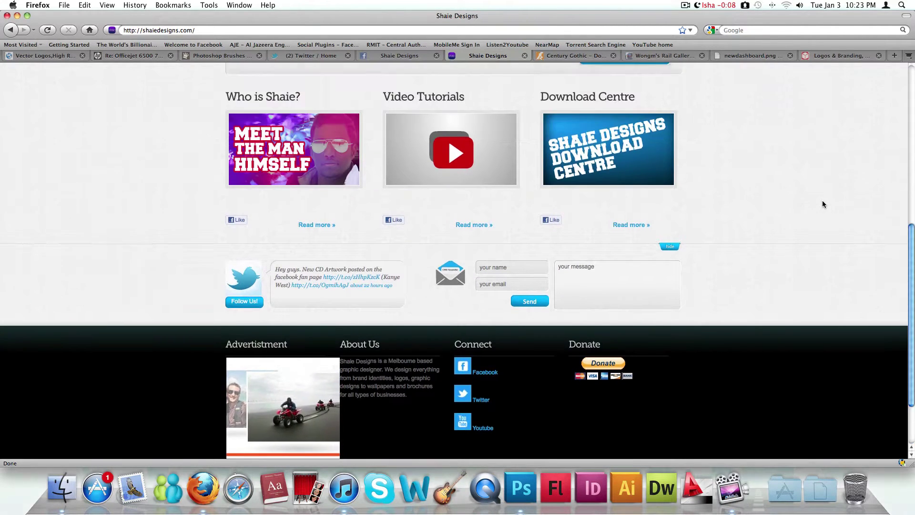
scroll(822, 204, down, 4)
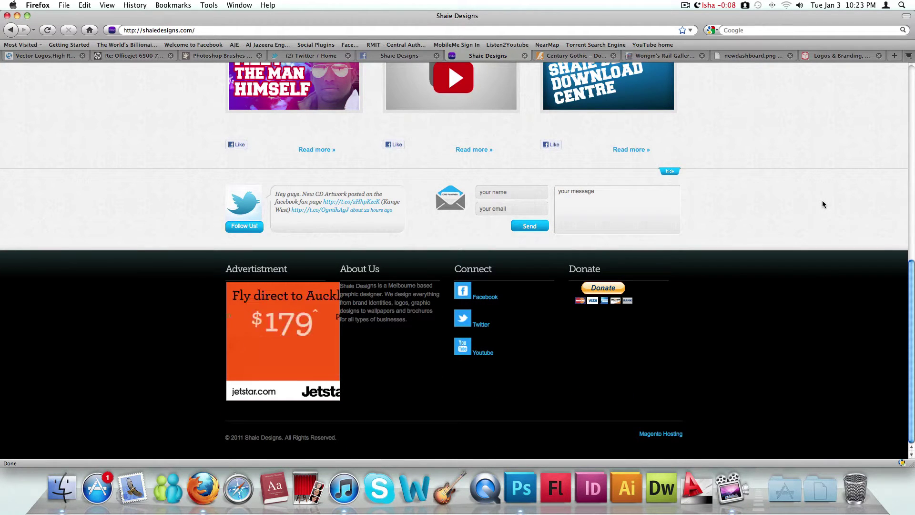
scroll(822, 204, up, 10)
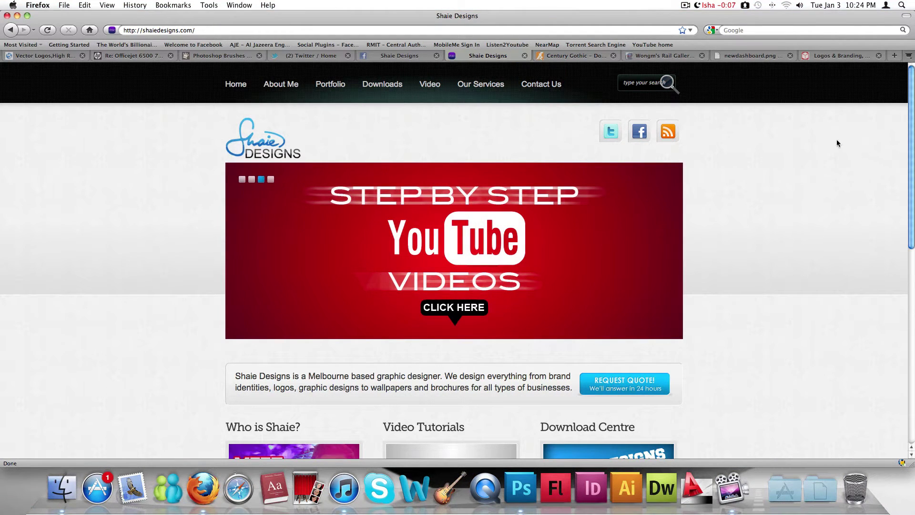
click(738, 59)
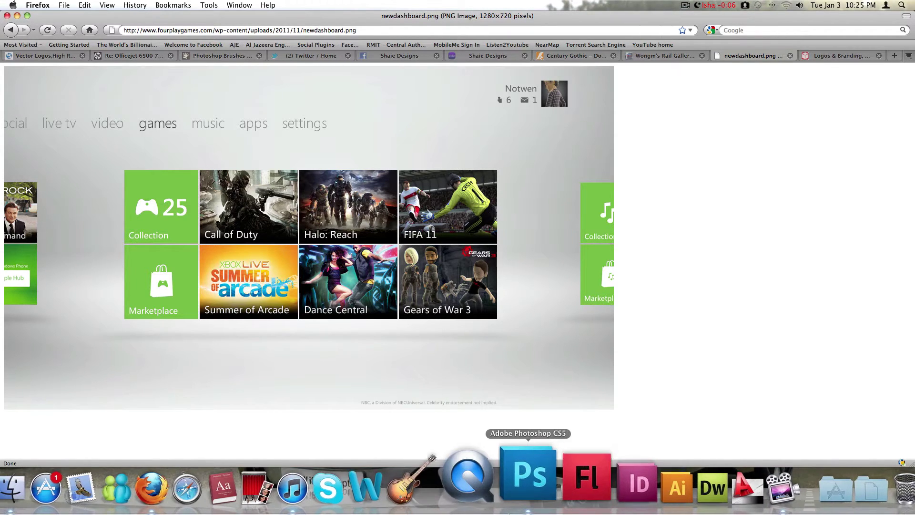
Create a new 1280 × 720 px document with a White background, then return to Firefox
click(528, 475)
key(super+n)
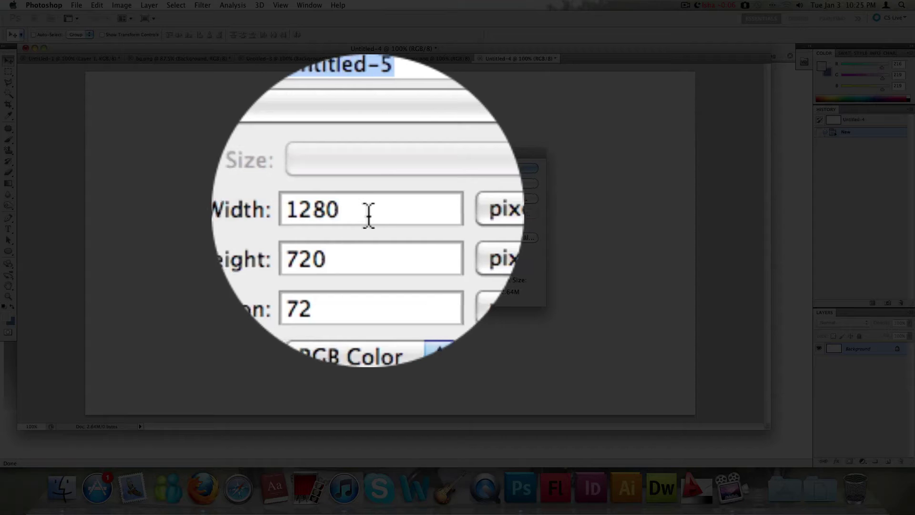
double_click(369, 215)
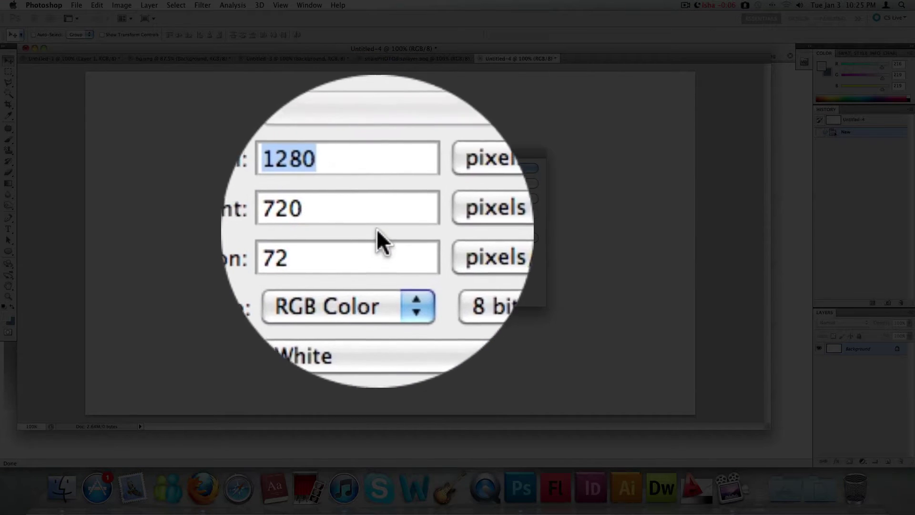
key(Tab)
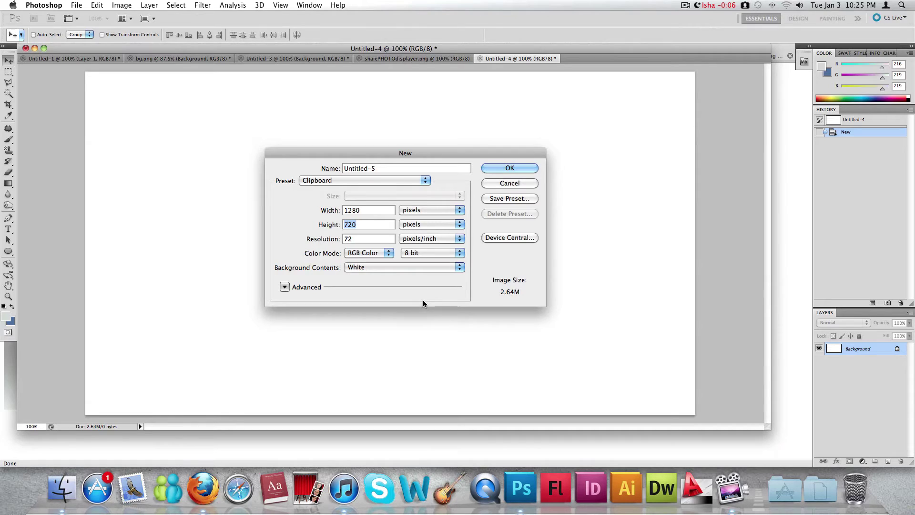
click(368, 269)
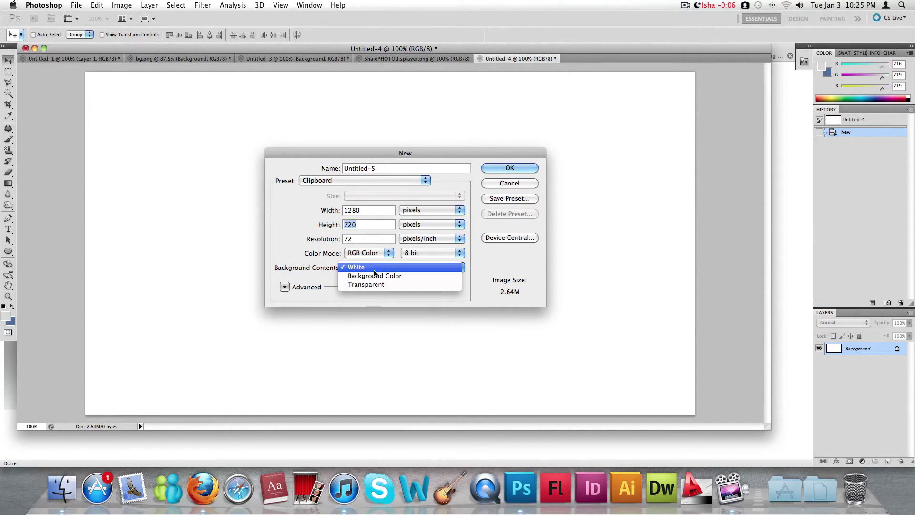
click(380, 269)
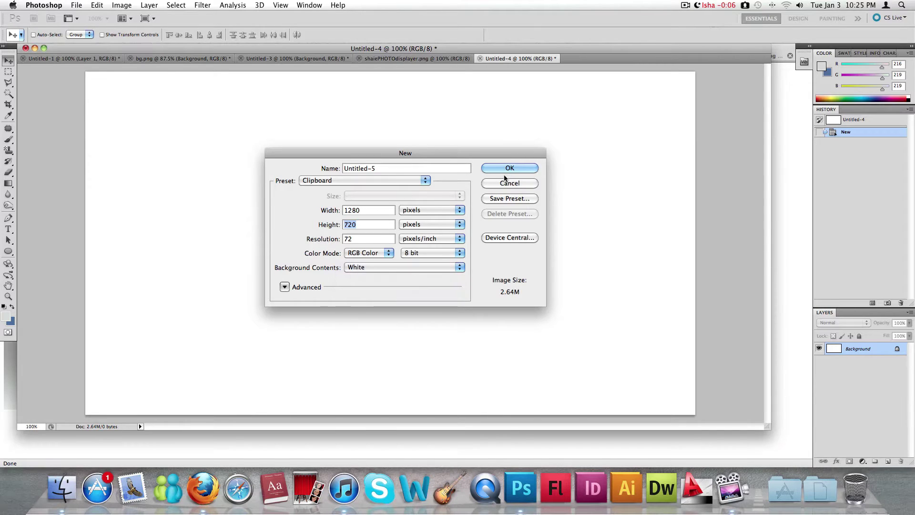
click(506, 168)
key(super+Tab)
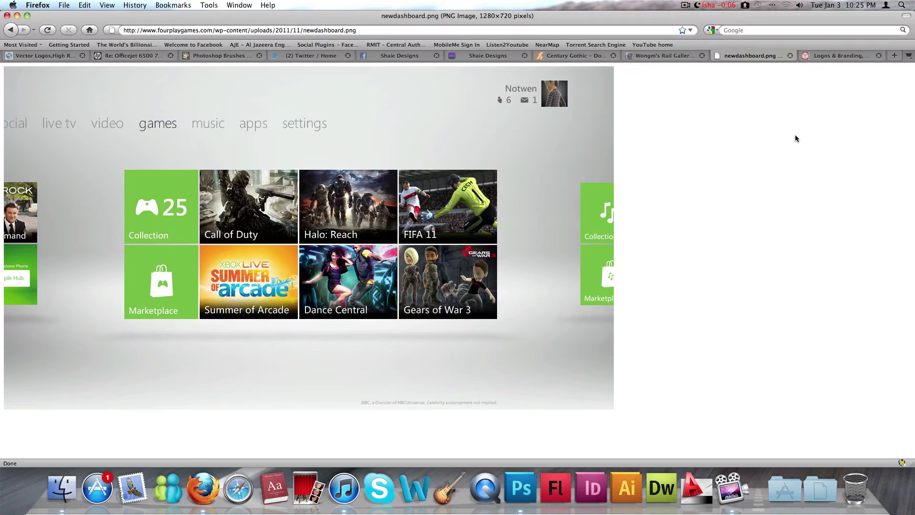
Look over the shaiedesigns.com navigation menus, then switch back to the Untitled-5 document
click(475, 58)
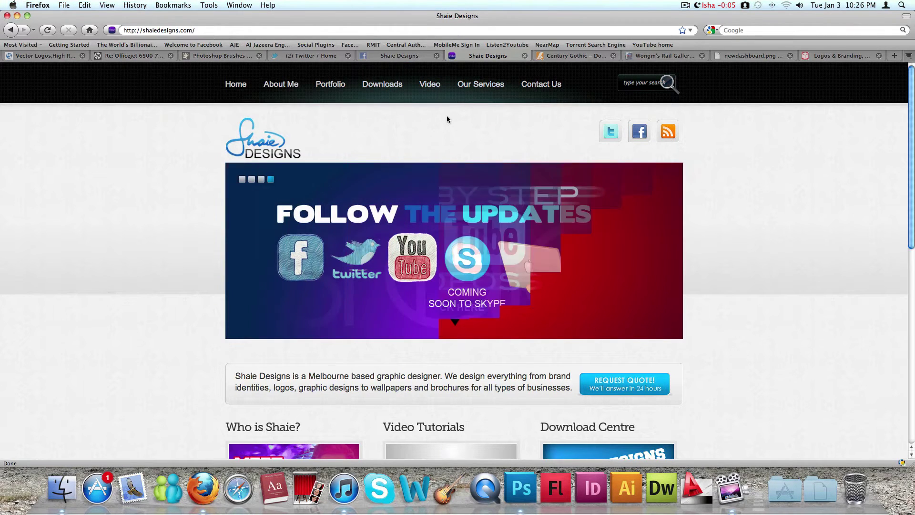
mouse_move(431, 93)
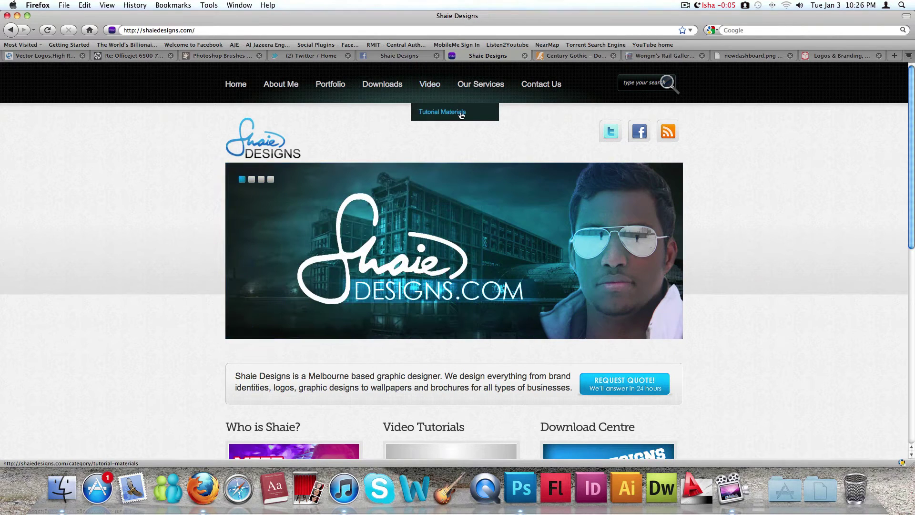
click(698, 5)
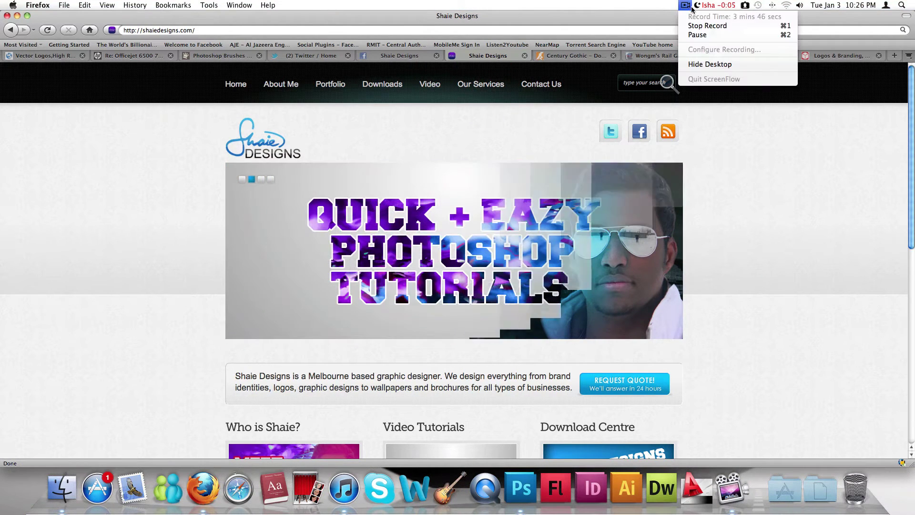
click(701, 34)
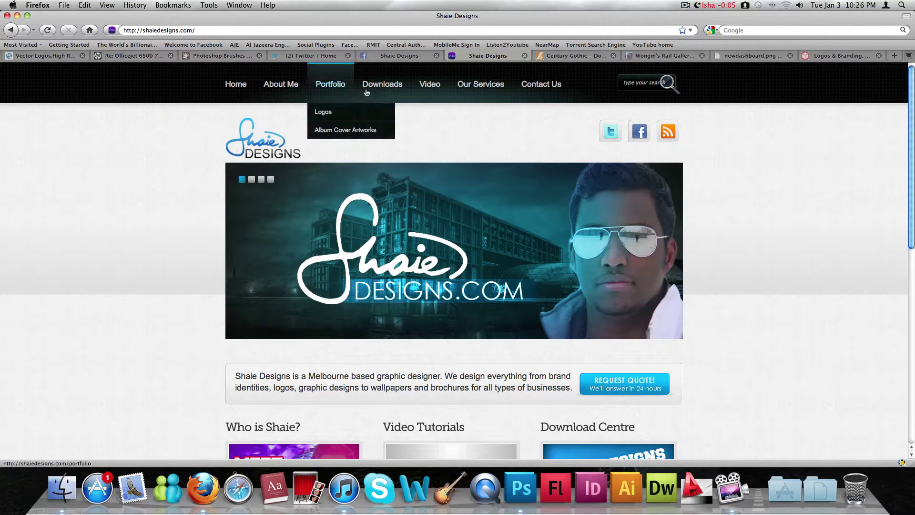
mouse_move(430, 91)
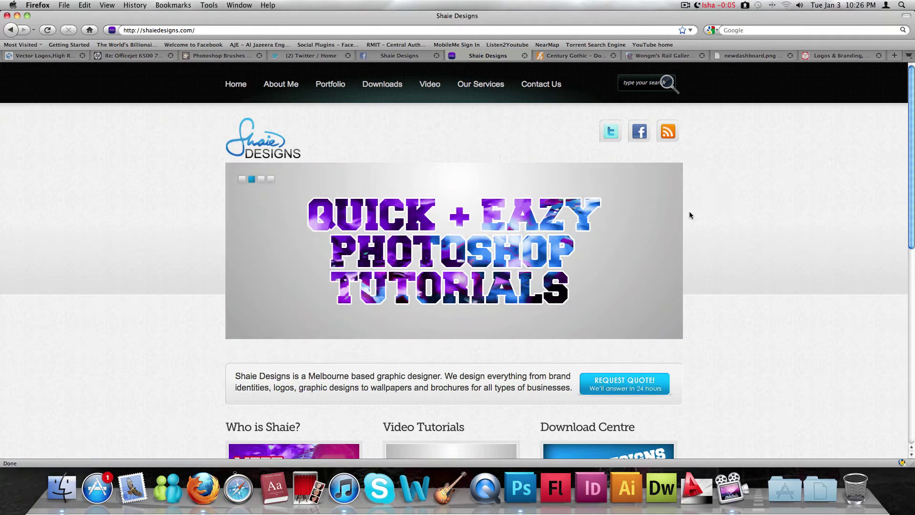
key(super+Tab)
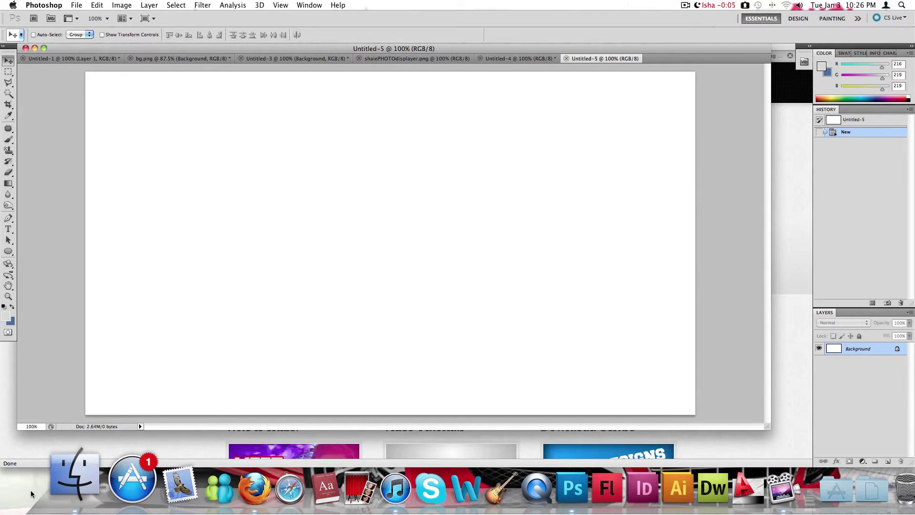
Bring up the Xbox 360 Dashboard folder and position it beside the canvas
click(62, 487)
drag(653, 109, 585, 96)
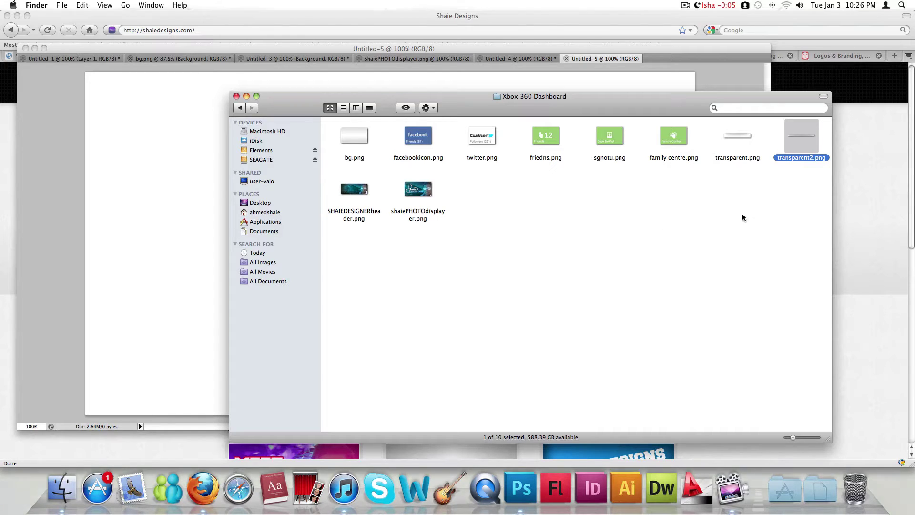
drag(496, 105, 661, 110)
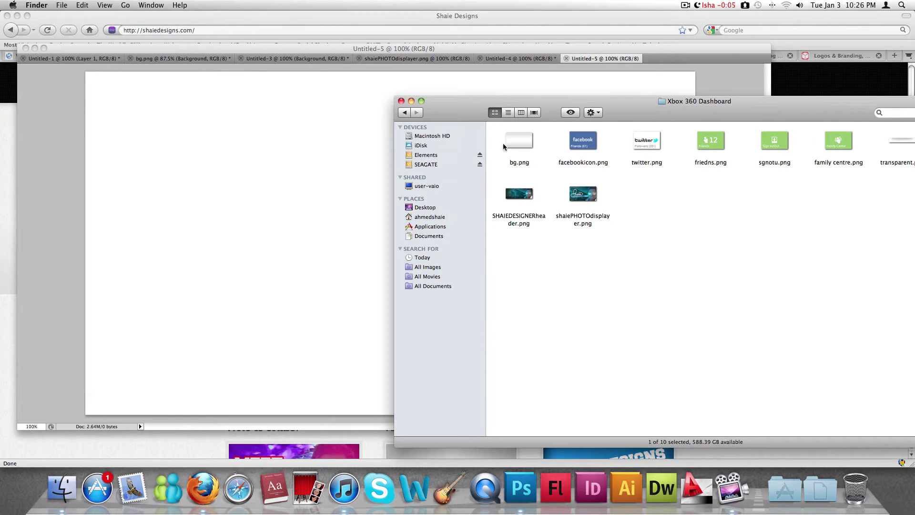
Place bg.png onto the Untitled-5 canvas as a layer, then bring the browser forward
click(527, 154)
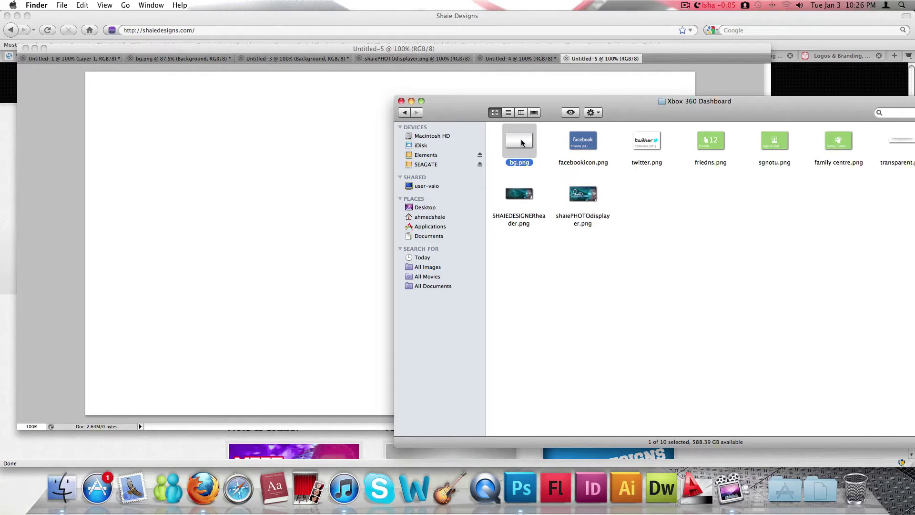
drag(521, 142, 270, 153)
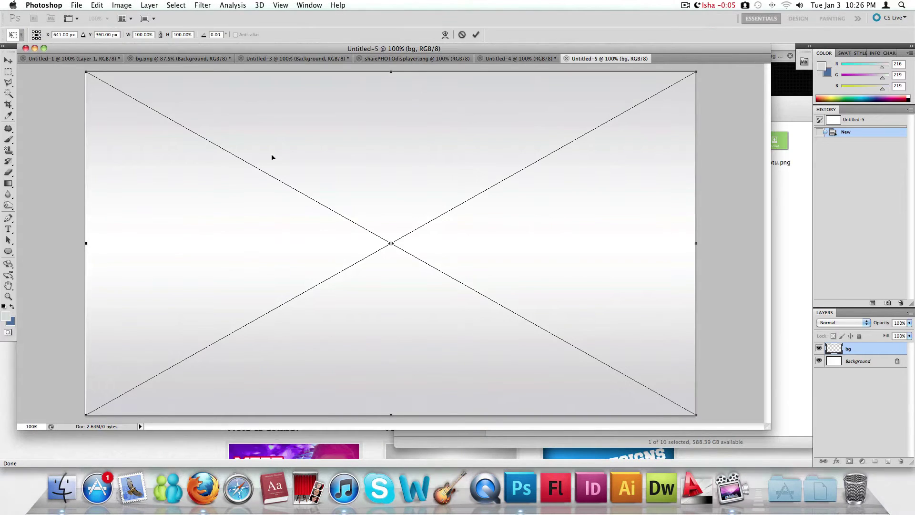
key(Return)
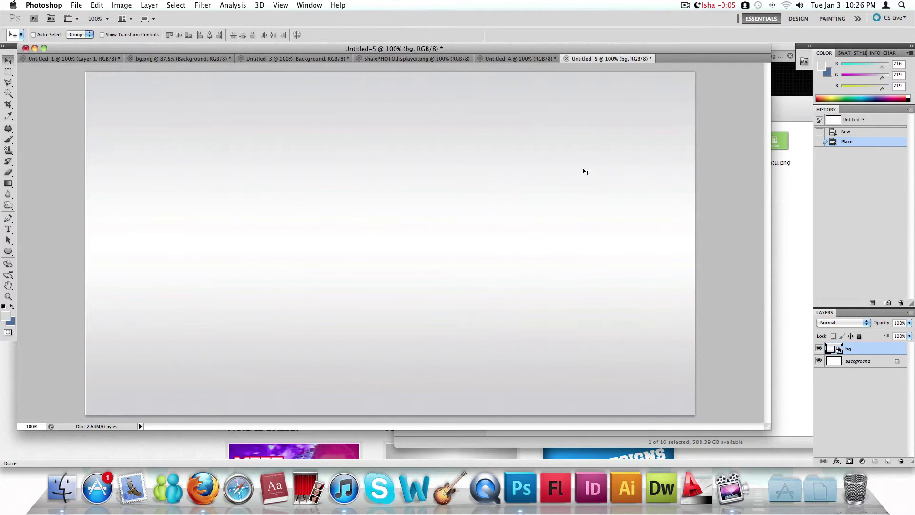
click(784, 201)
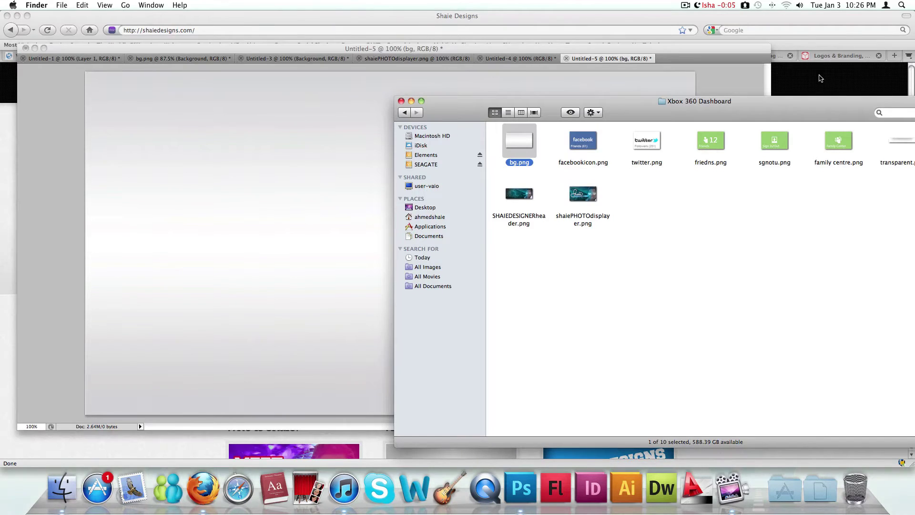
Compare FontZone's Century Gothic page with the Xbox dashboard reference, then return to Photoshop
click(442, 53)
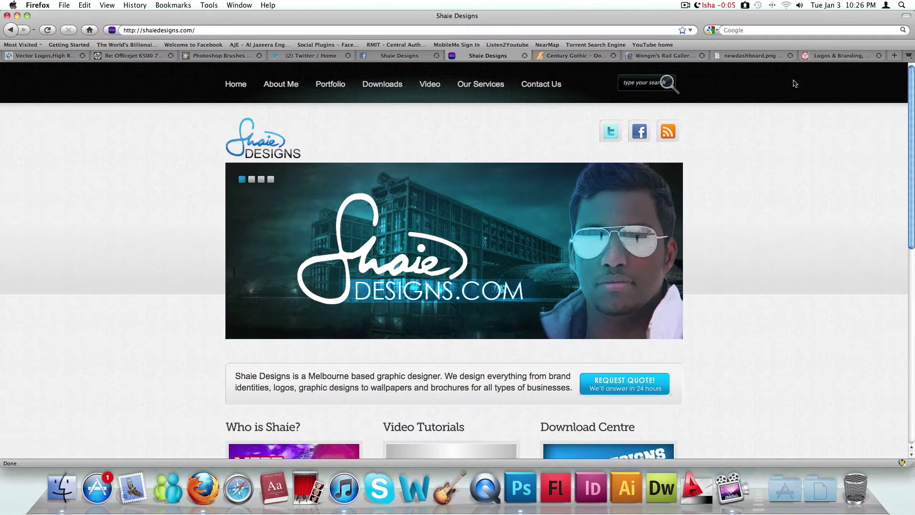
click(575, 56)
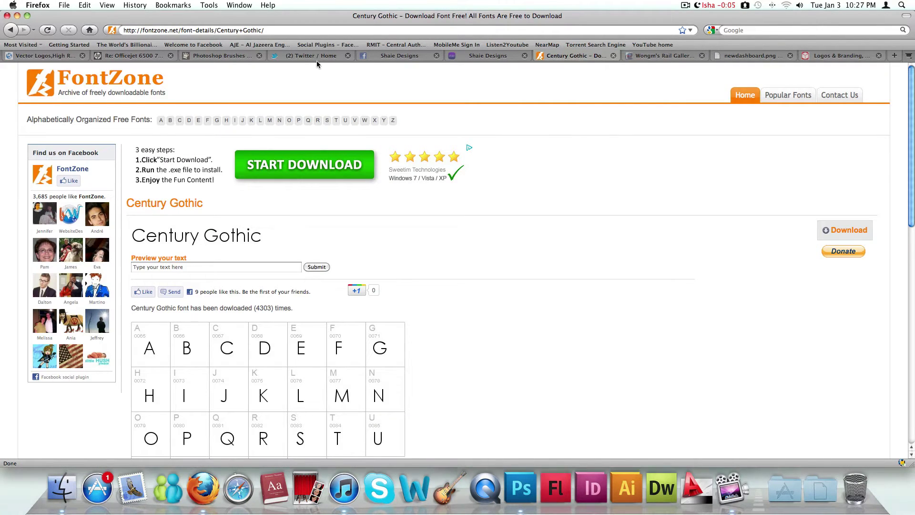
click(733, 57)
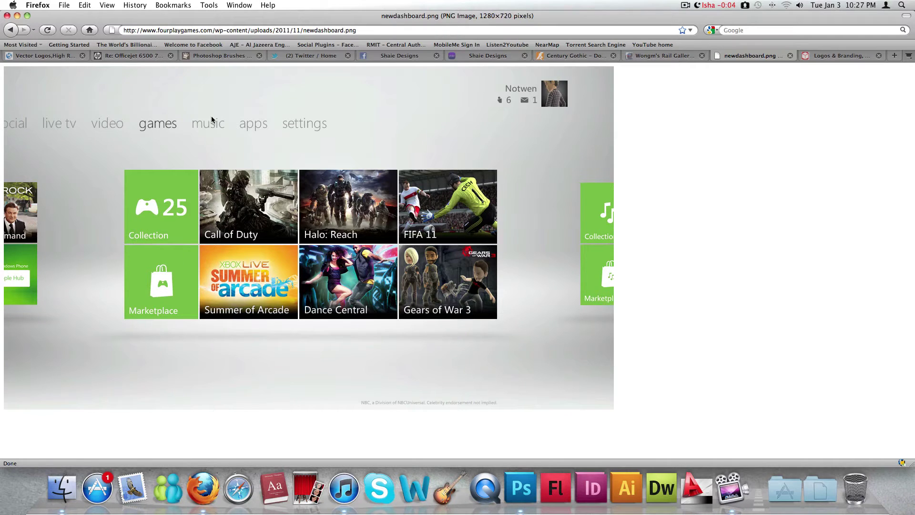
click(581, 57)
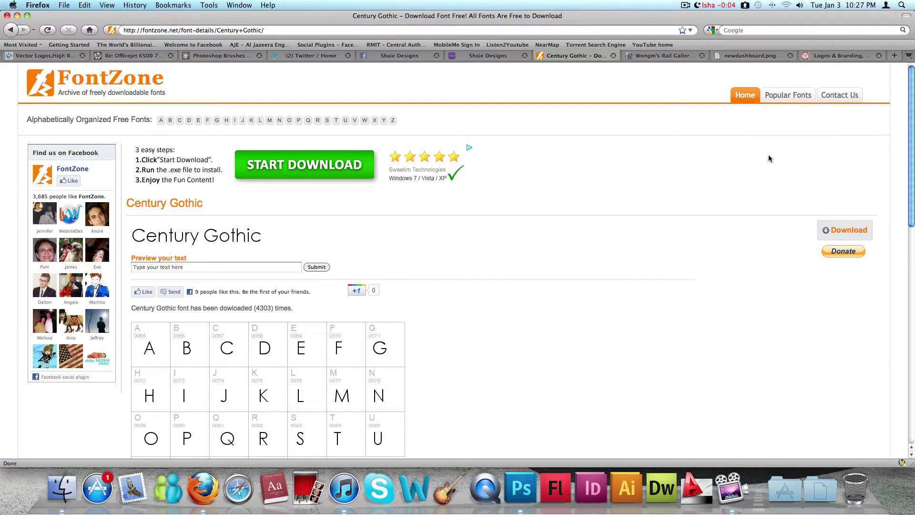
click(478, 57)
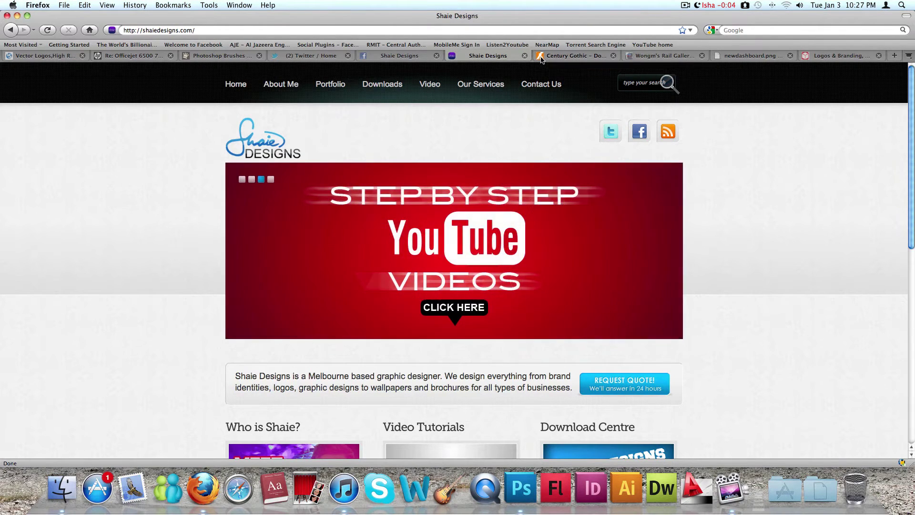
key(super+Tab)
key(super+Tab)
key(super+Tab)
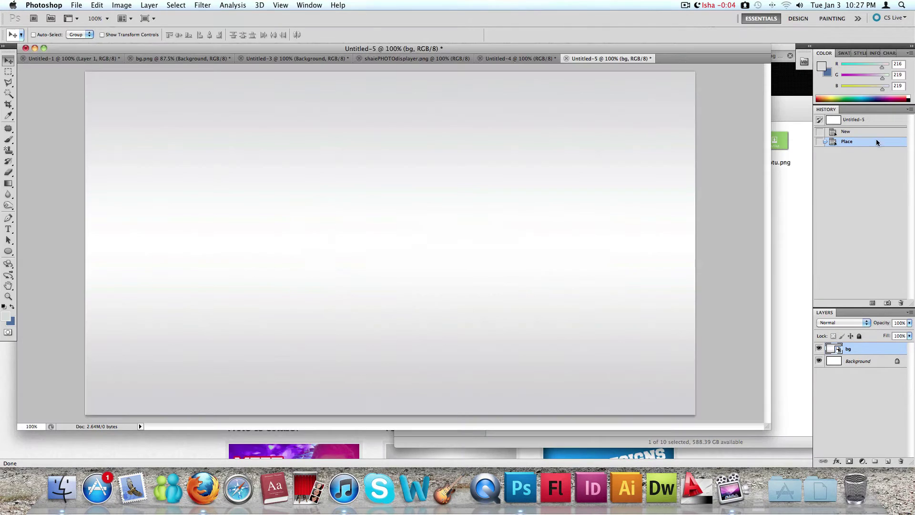
Start a 44 pt text layer near the top left and begin typing the word home
click(8, 229)
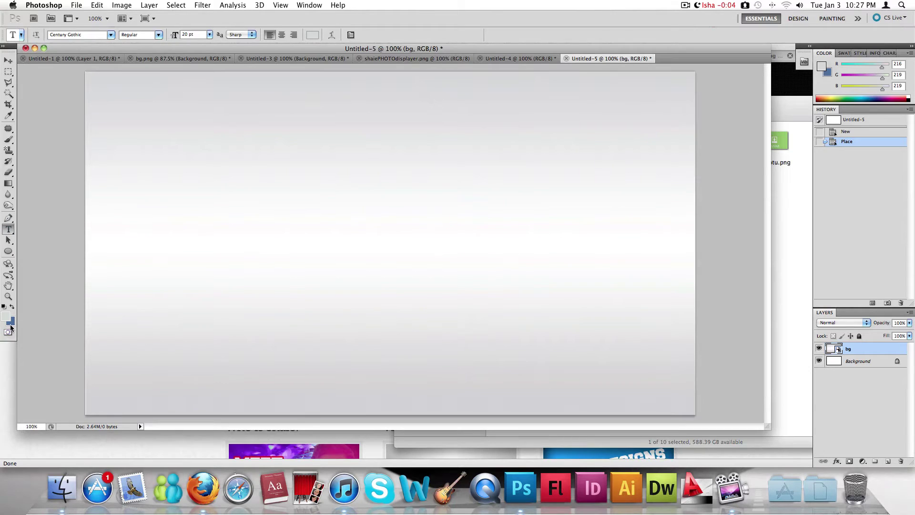
click(152, 158)
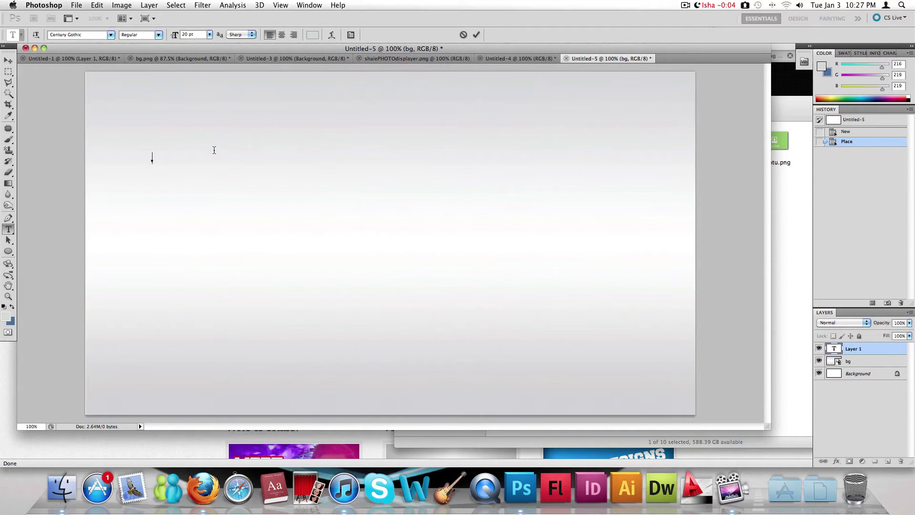
click(204, 35)
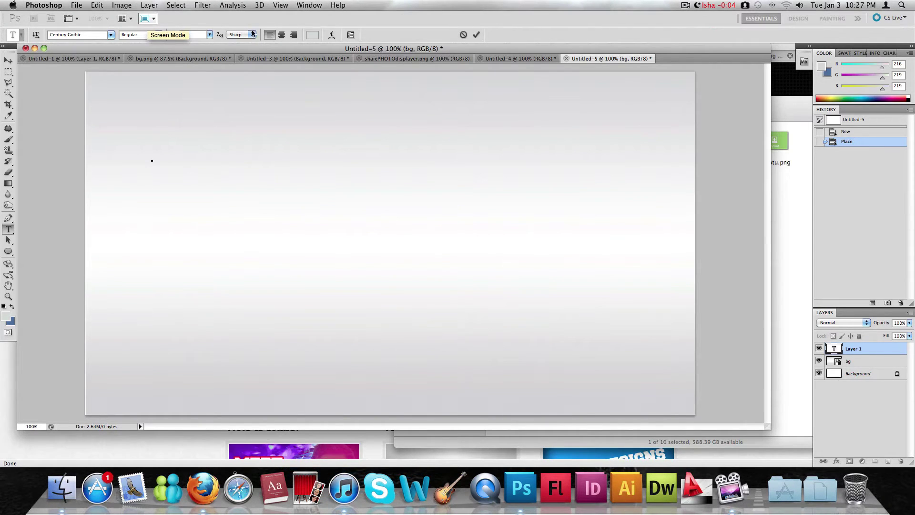
text(44)
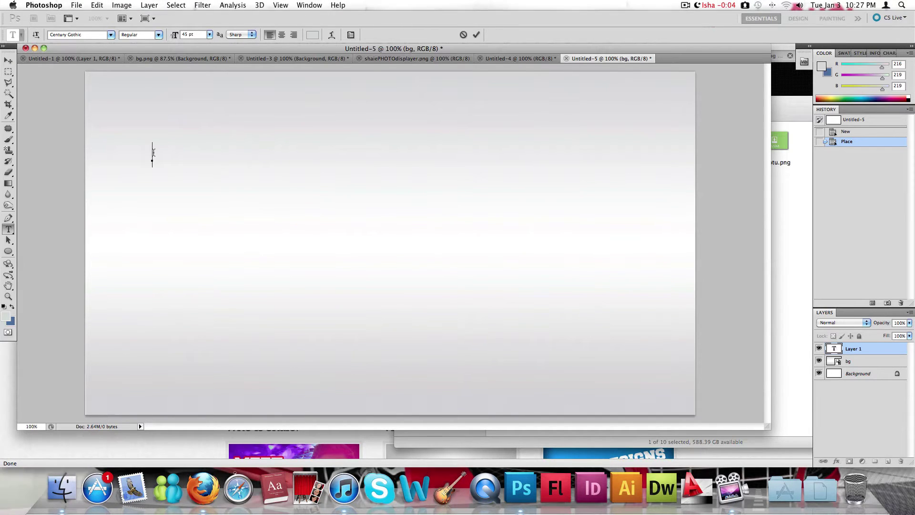
text(  omwe)
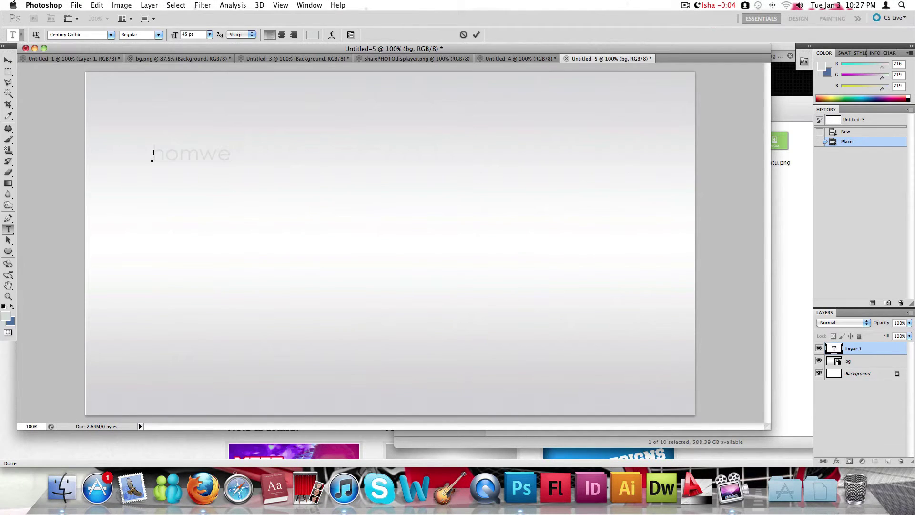
key(Right)
key(Delete)
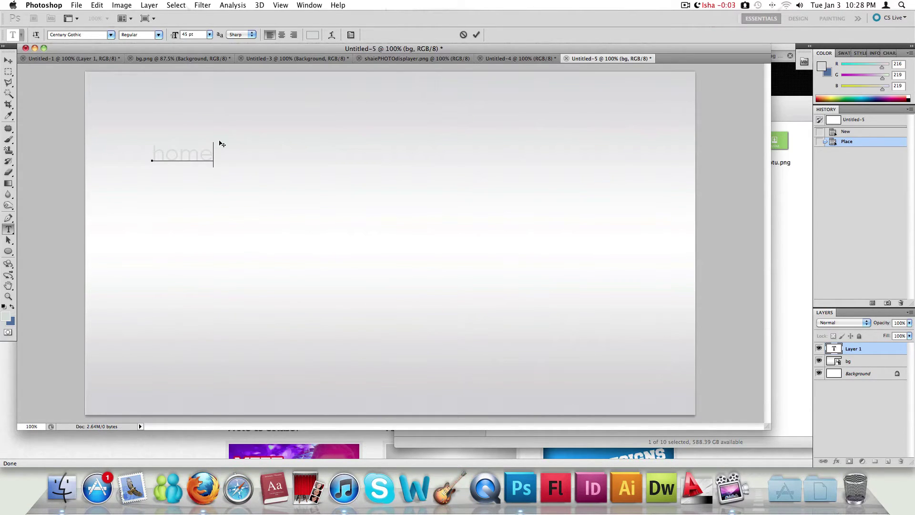
Colour the word home light grey #b1b5b5 and place the caret after it
key(super+a)
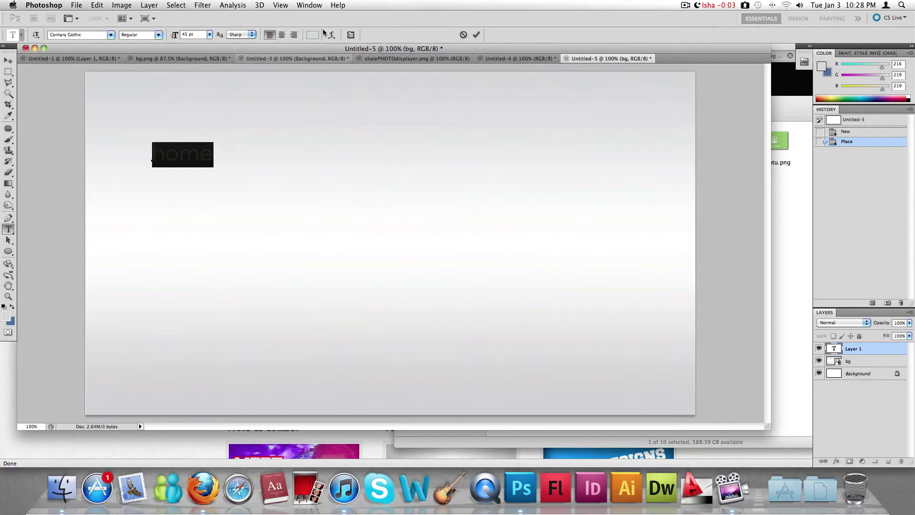
click(308, 34)
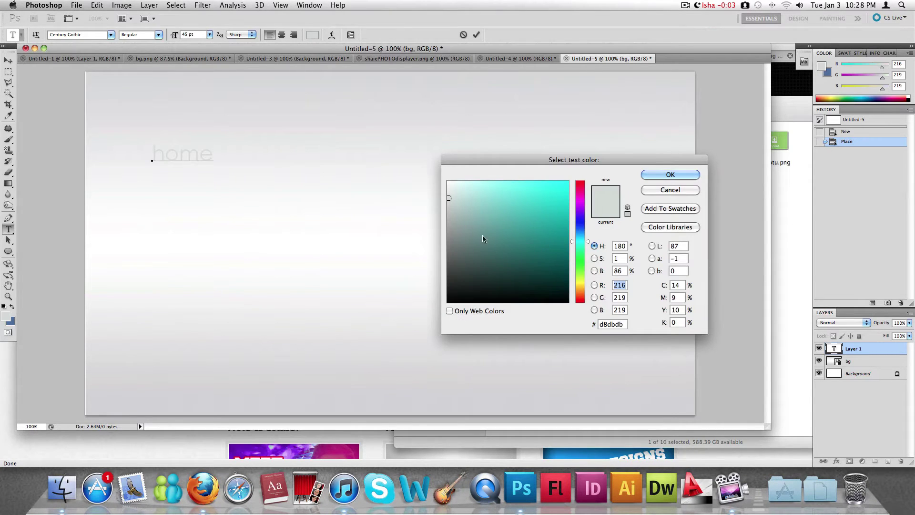
click(450, 216)
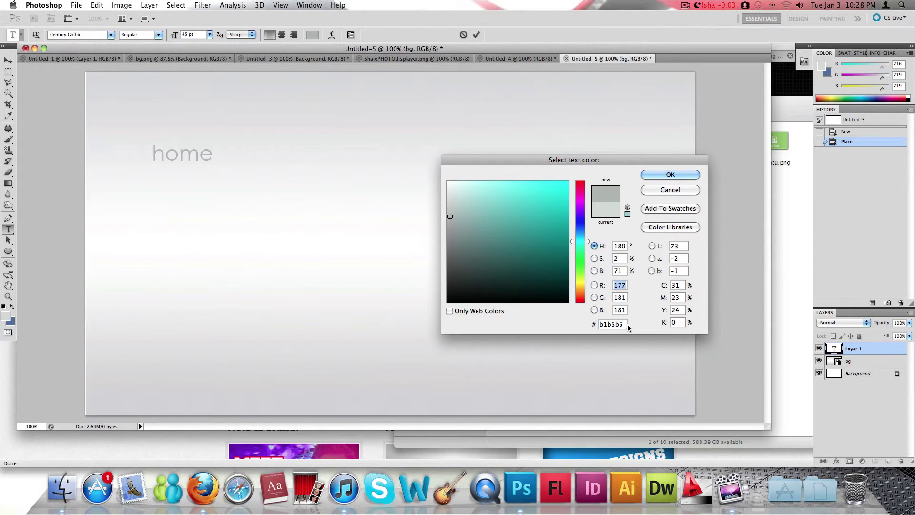
drag(625, 325, 597, 325)
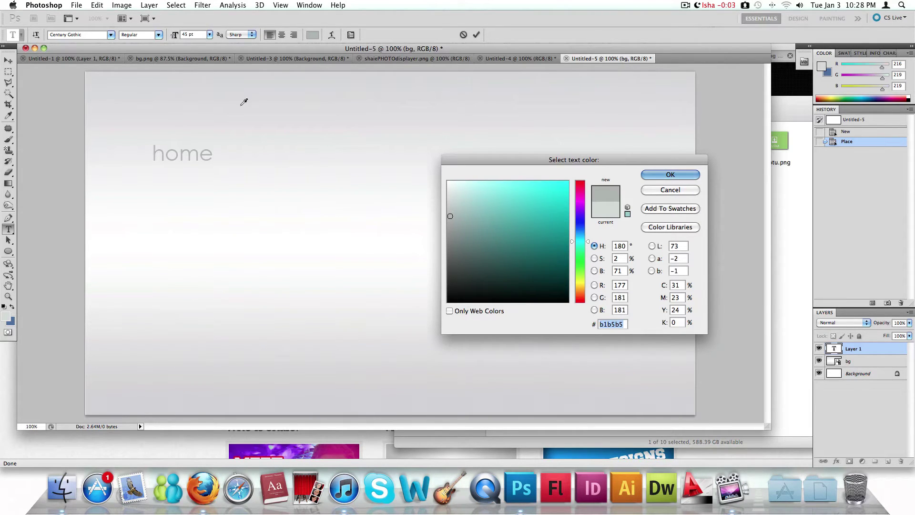
click(673, 175)
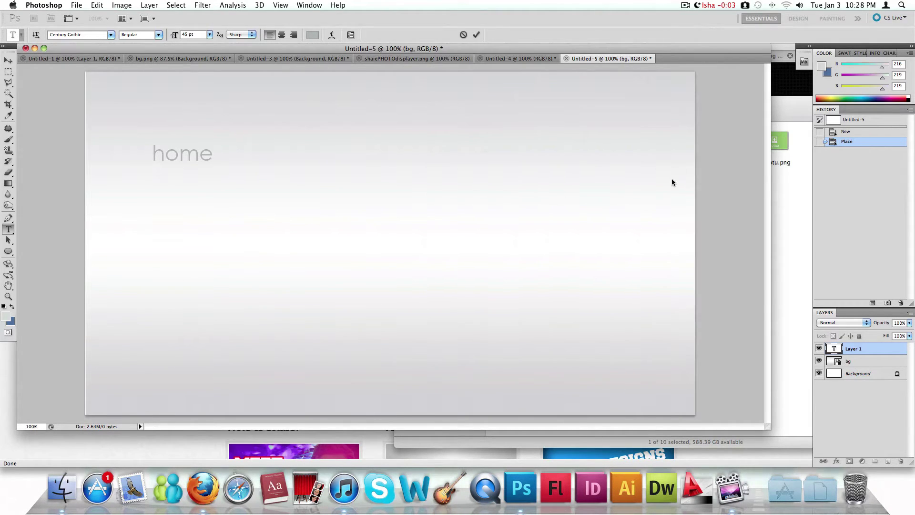
click(214, 156)
Add social, live tv, games, music, video and app after home, fix spacing, and commit
click(686, 5)
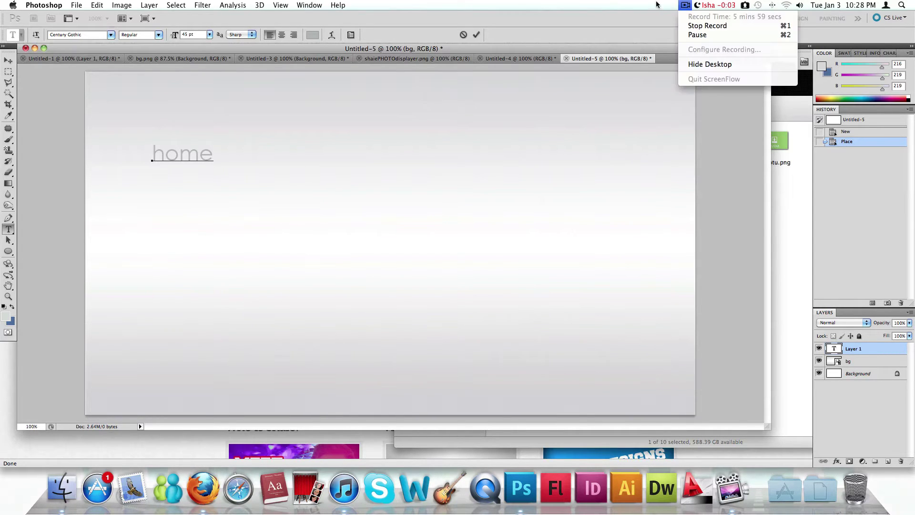
click(427, 76)
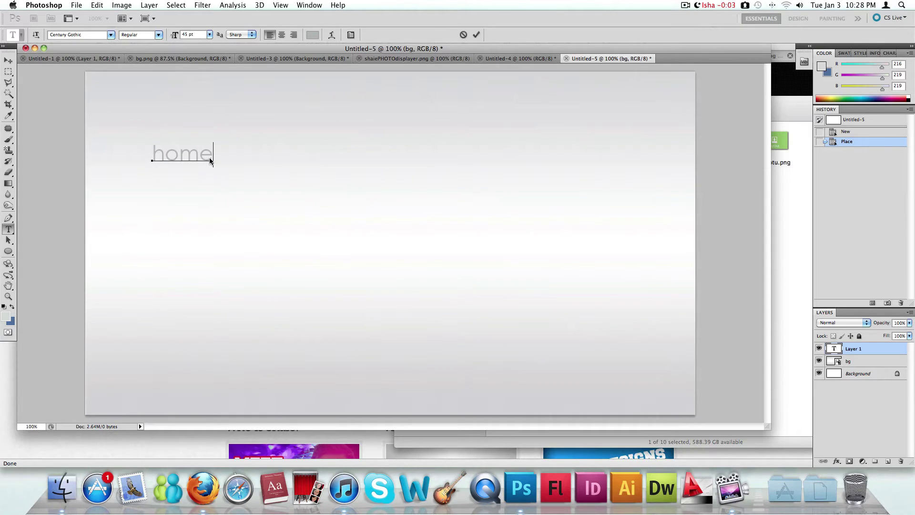
text(social)
click(218, 156)
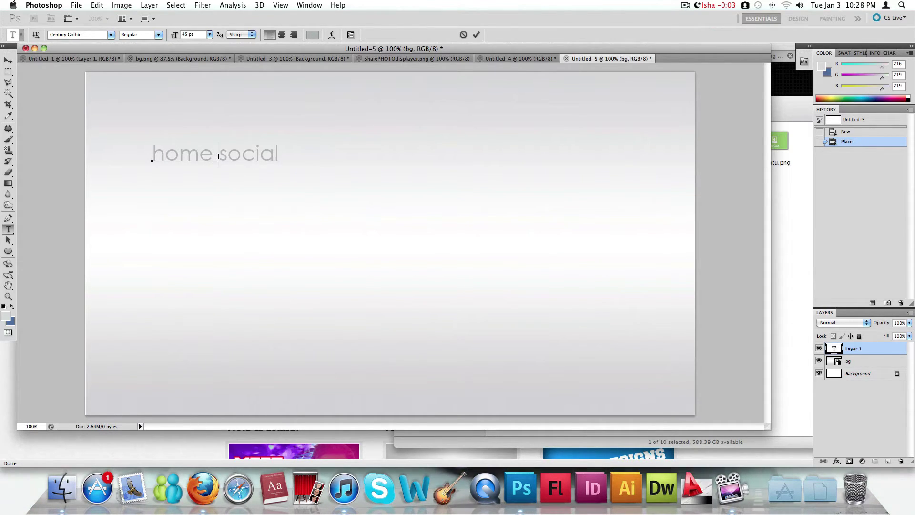
key(BackSpace)
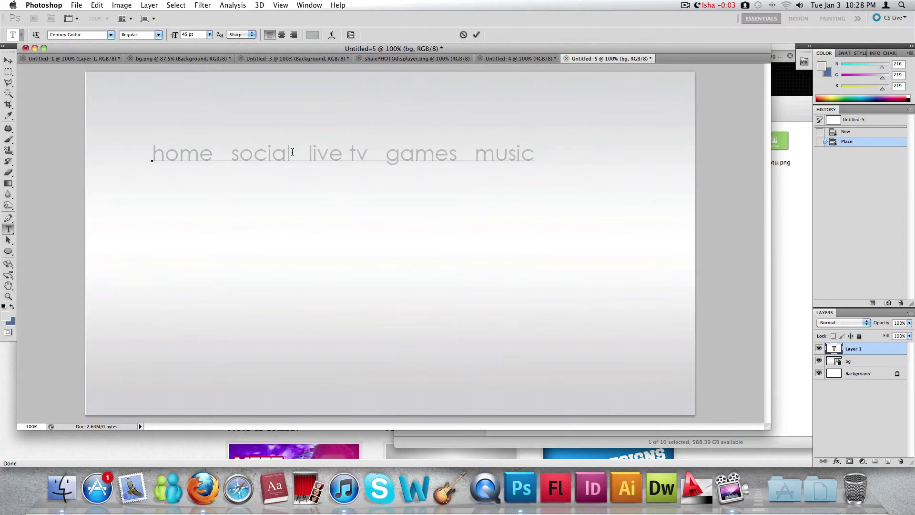
text(video)
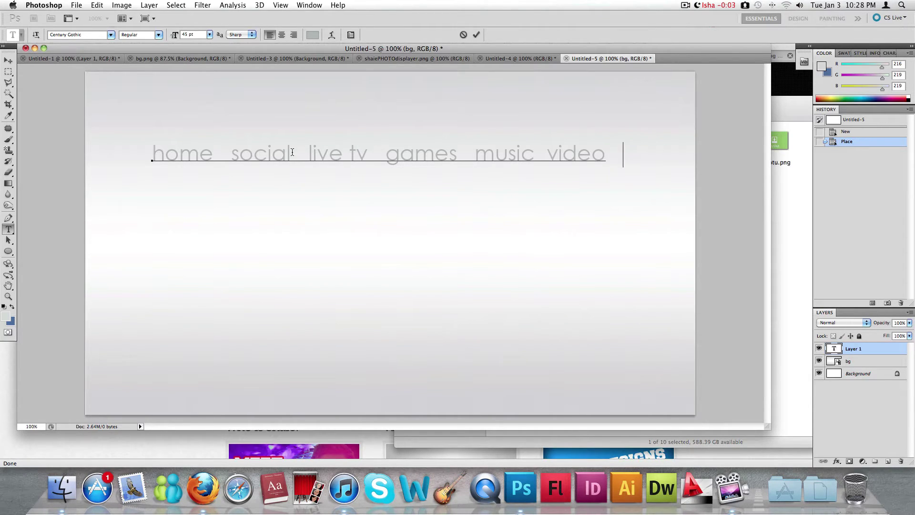
text(   app   s)
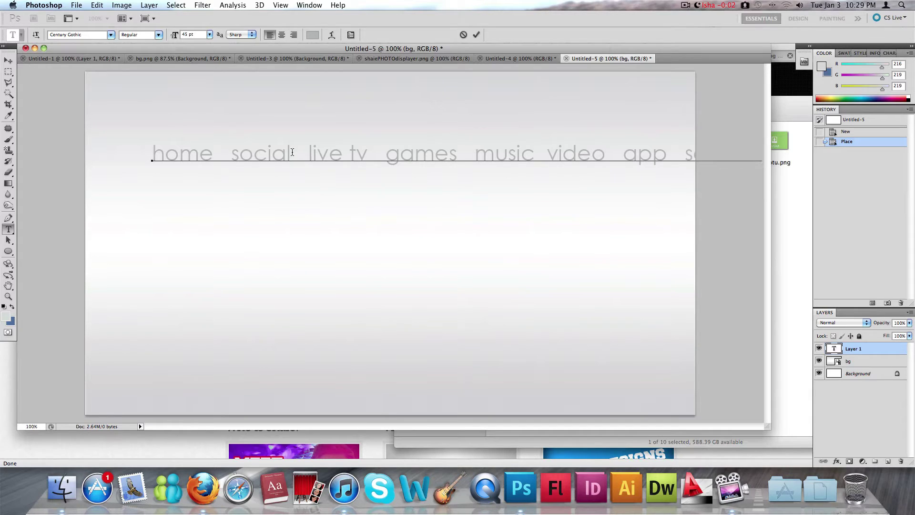
key(super+Return)
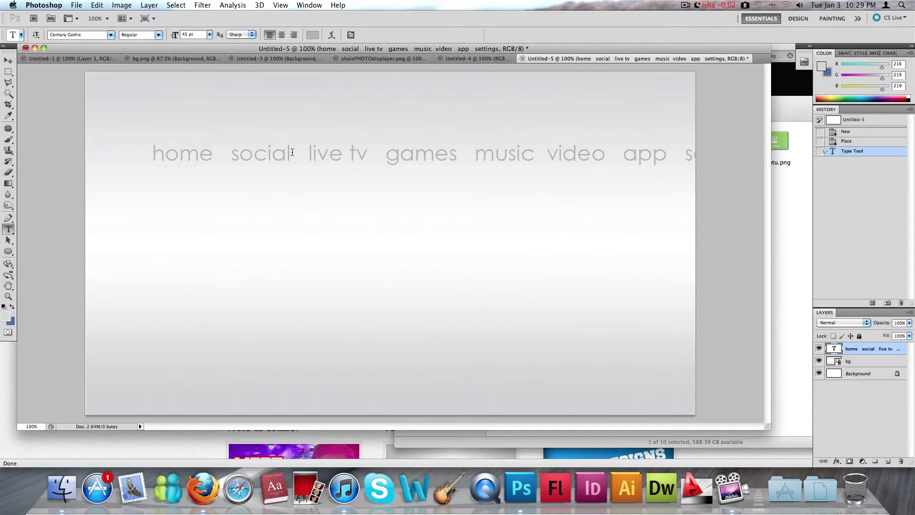
Move the menu text line left and slightly down so it ends at 'settings' within the canvas
click(5, 64)
drag(367, 145, 296, 141)
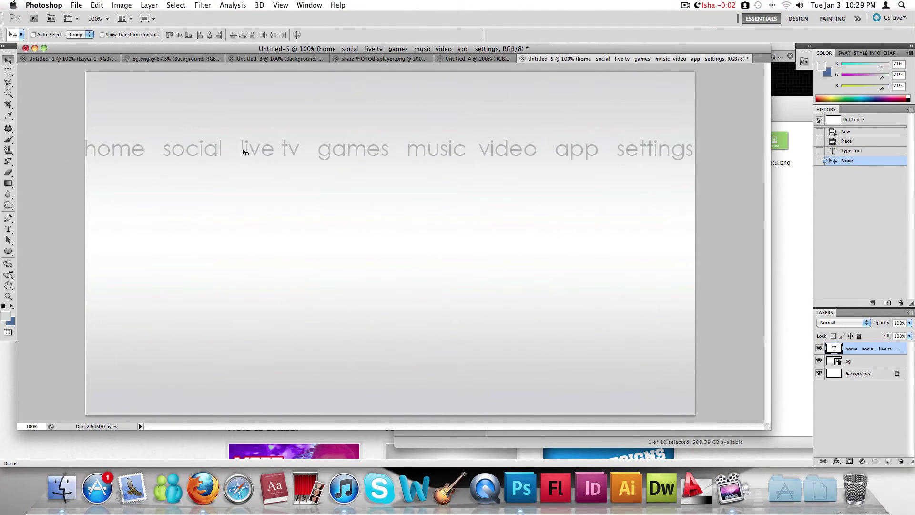
drag(243, 152, 239, 151)
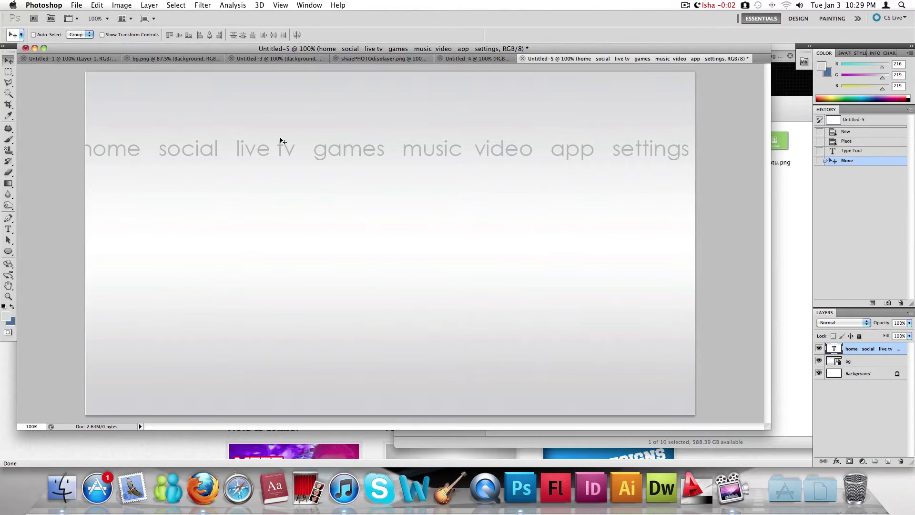
key(Down)
key(Down)
key(Down)
key(Down)
key(Down)
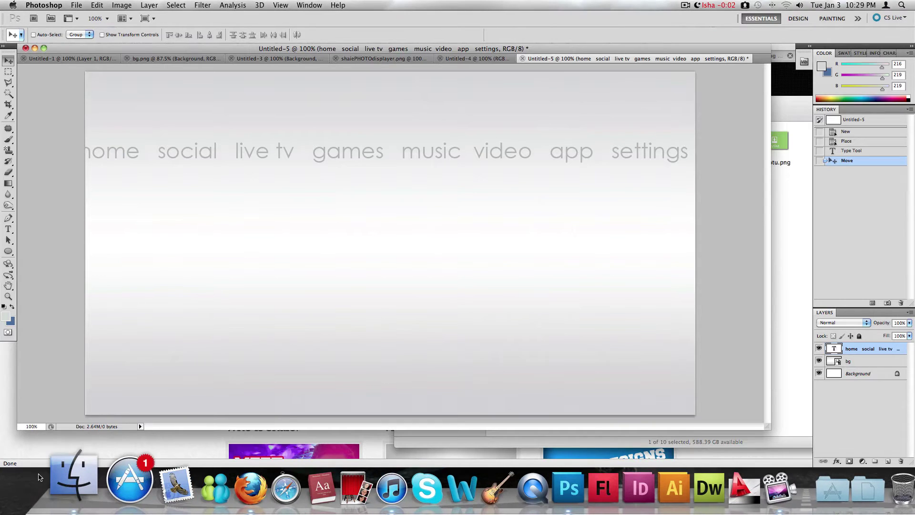
Drag friedns.png from the Xbox 360 Dashboard folder onto the canvas just below 'social' and commit it
click(56, 479)
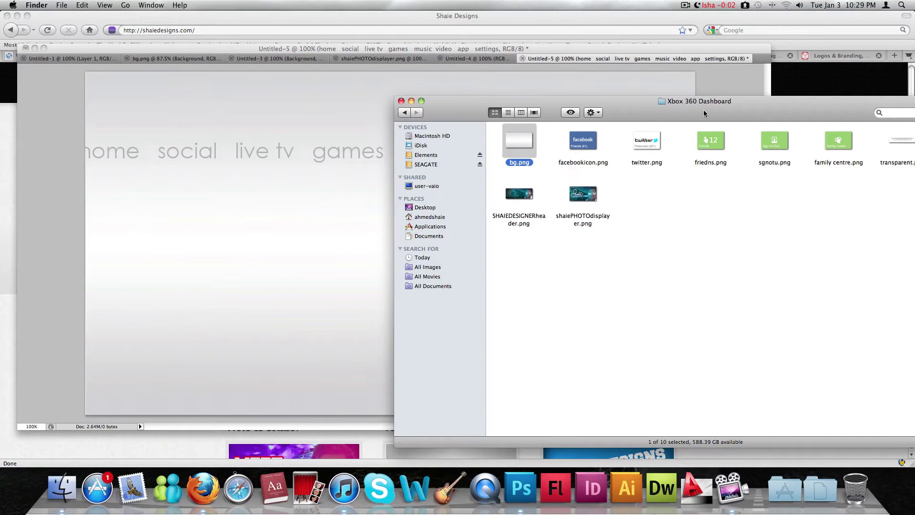
drag(704, 113, 609, 106)
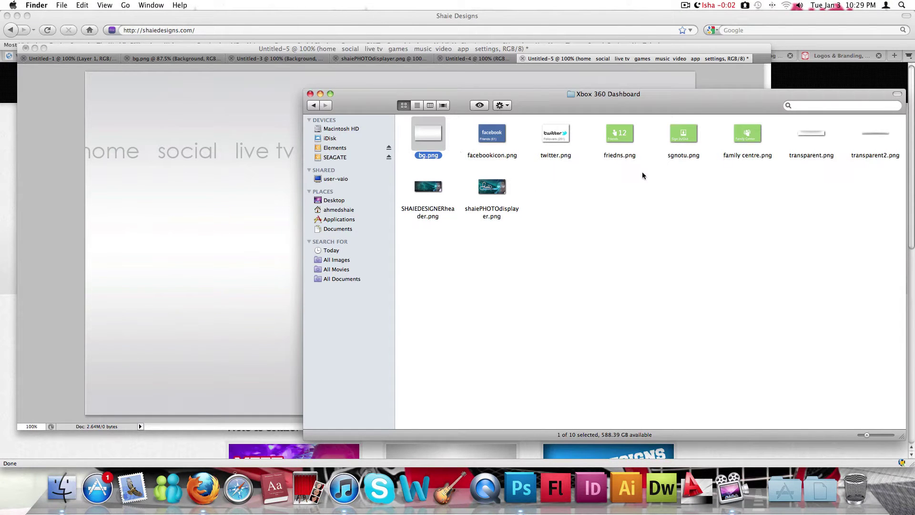
drag(664, 101, 692, 104)
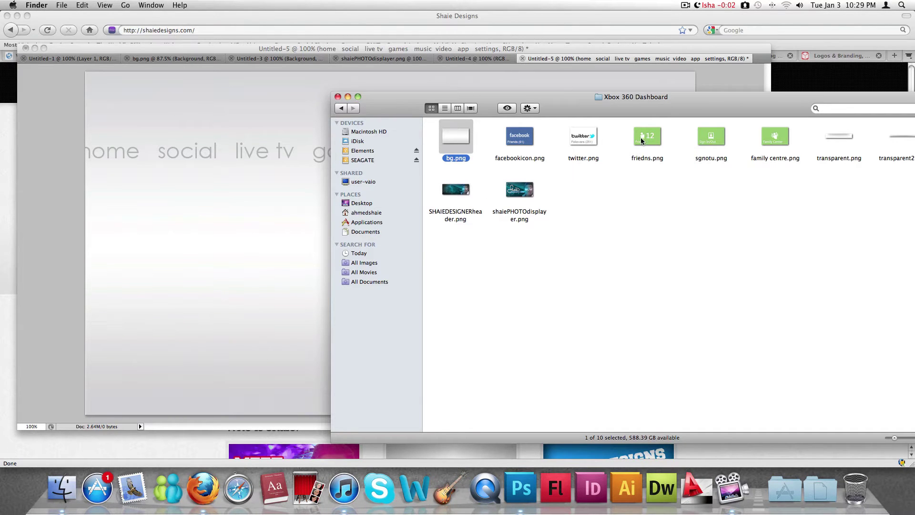
drag(647, 139, 217, 181)
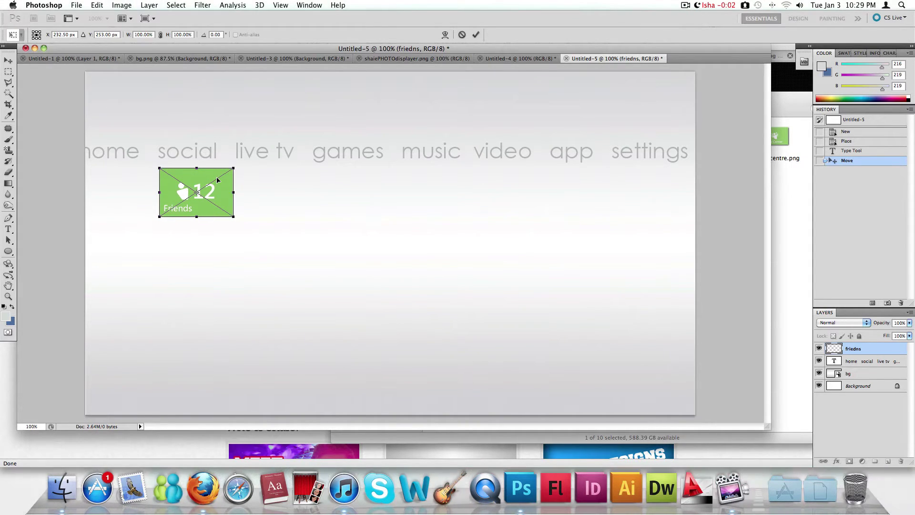
drag(217, 180, 217, 180)
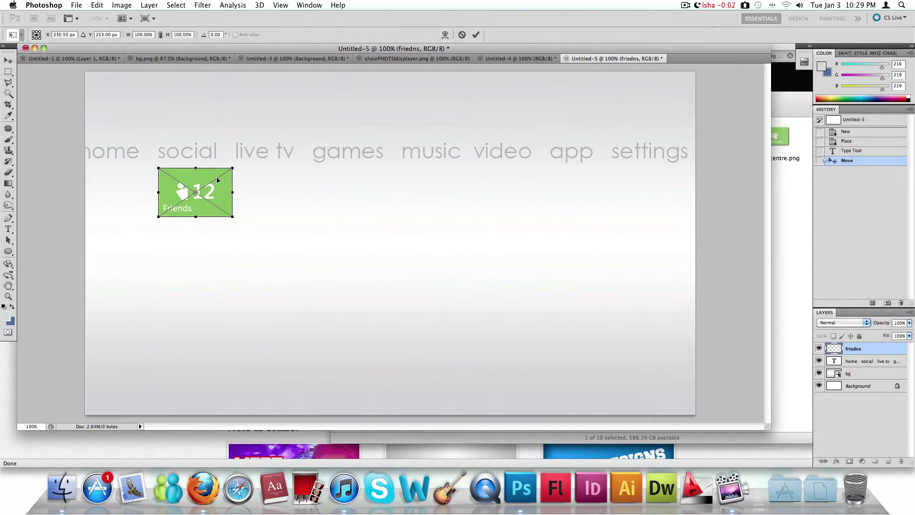
key(Return)
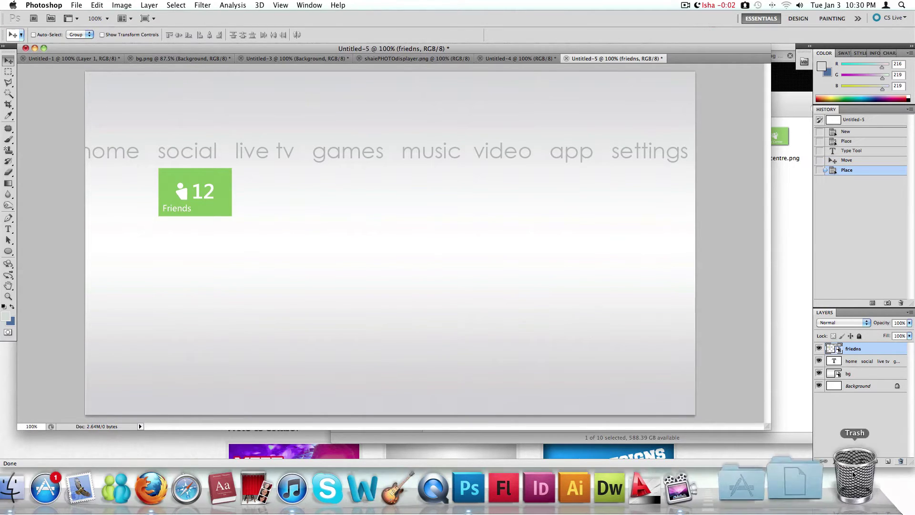
Recolour the word 'social' in the menu text to darker grey #696969 and commit the edit
double_click(836, 364)
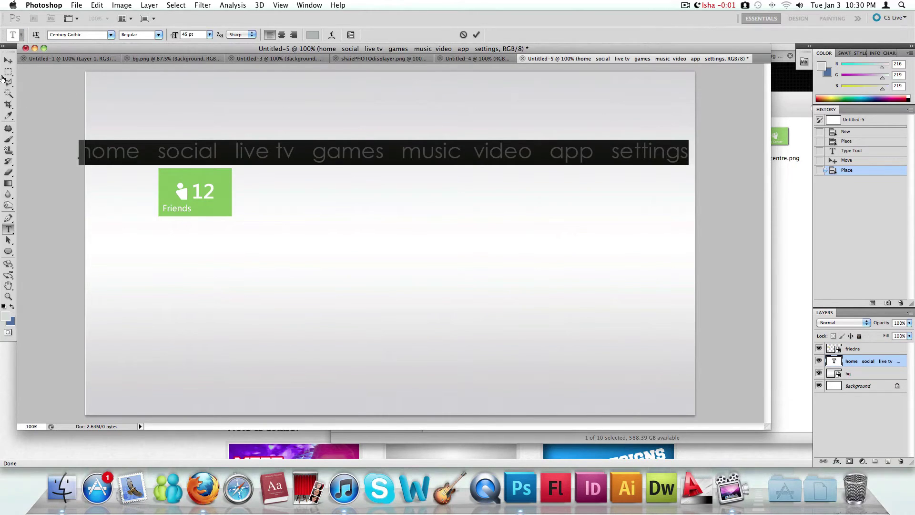
click(220, 154)
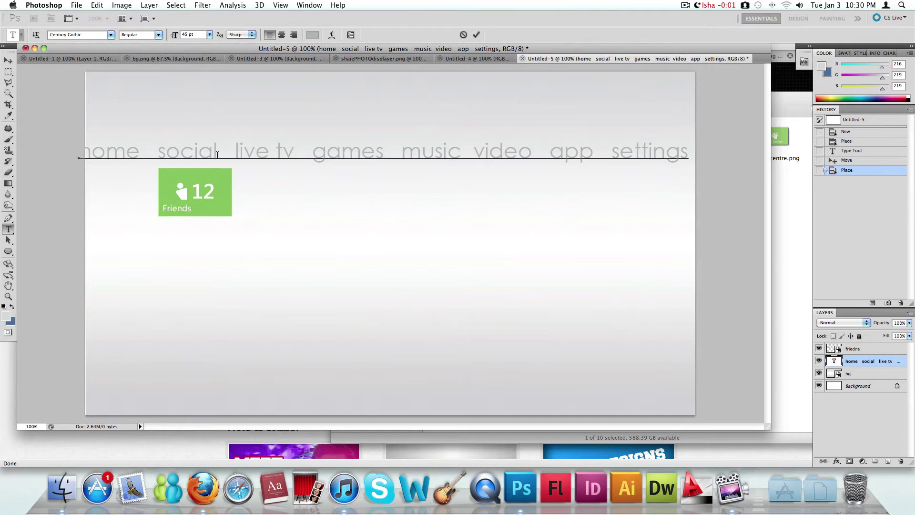
drag(217, 154, 168, 153)
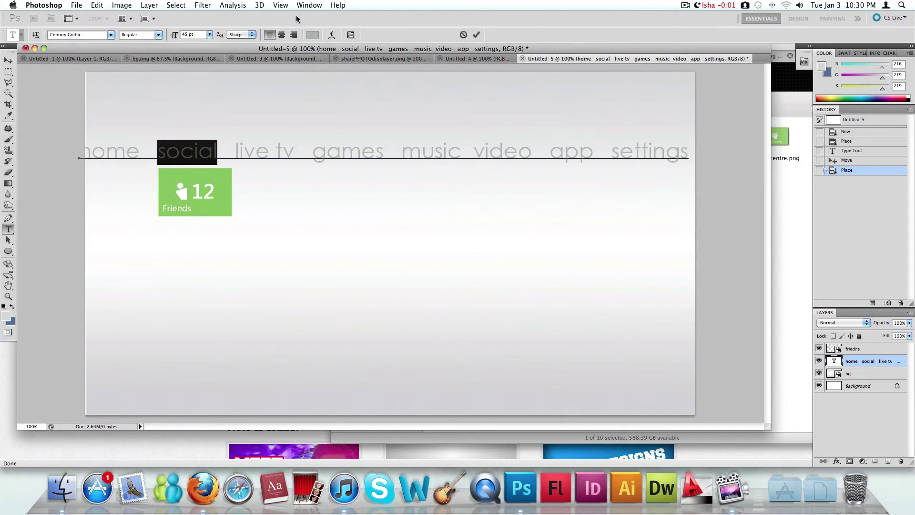
click(312, 35)
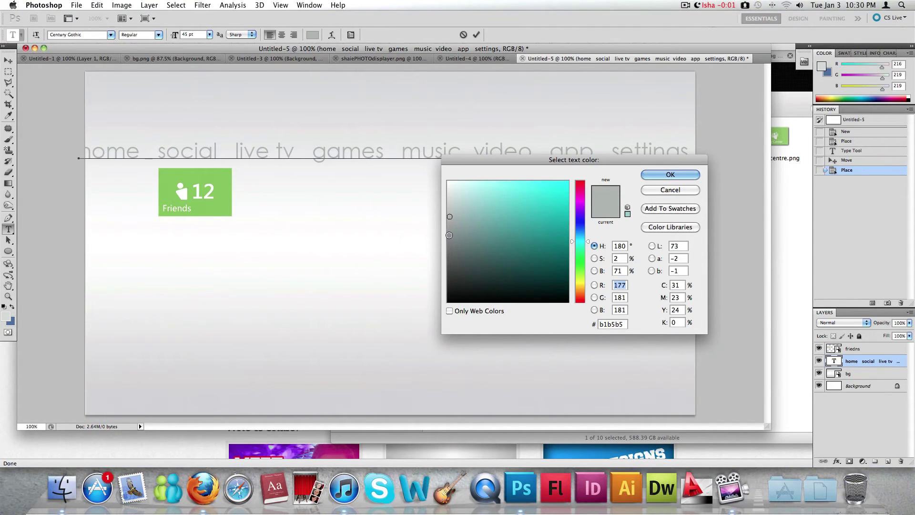
drag(449, 235, 446, 252)
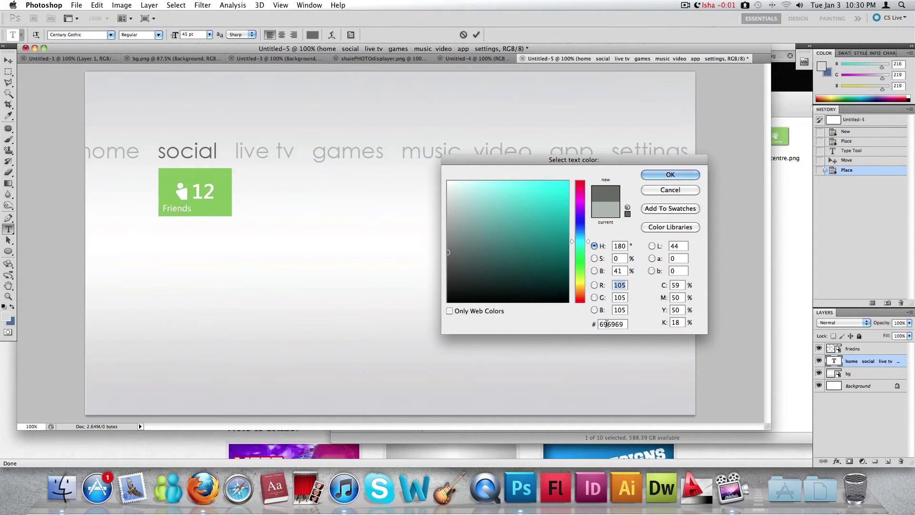
double_click(626, 326)
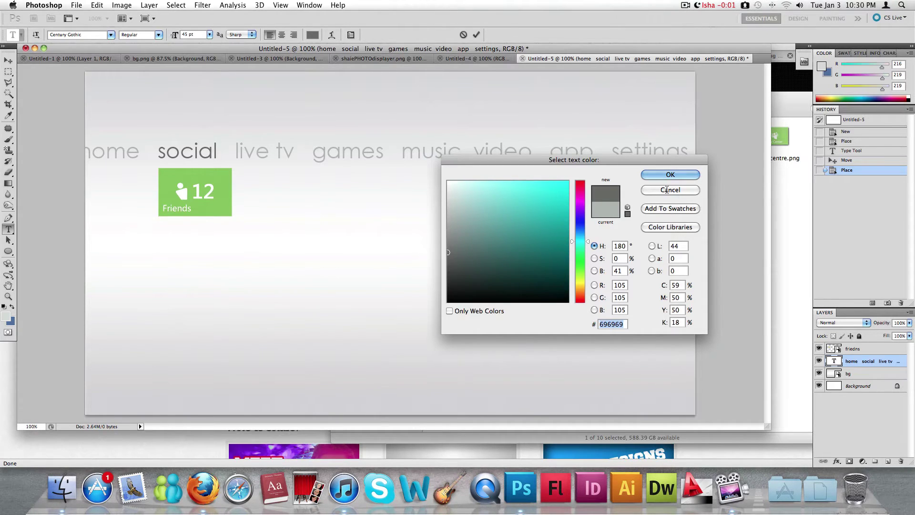
click(661, 176)
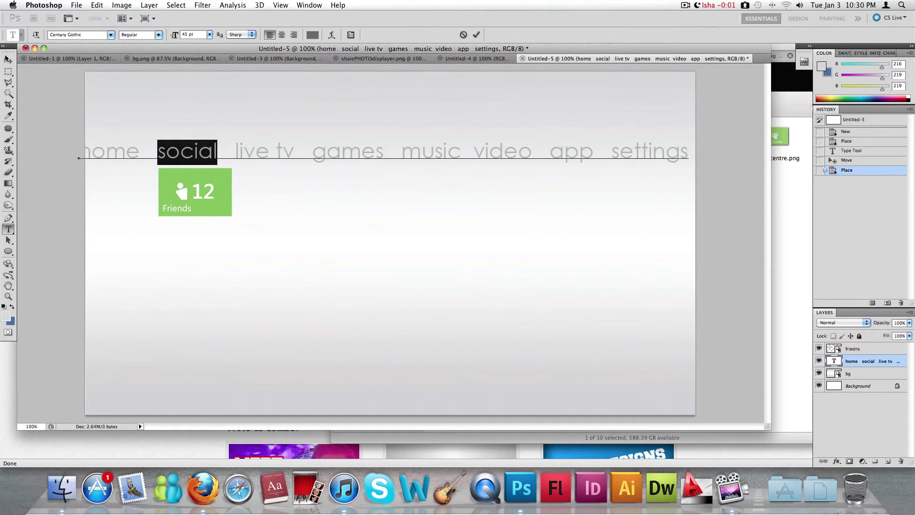
key(ctrl+Return)
key(v)
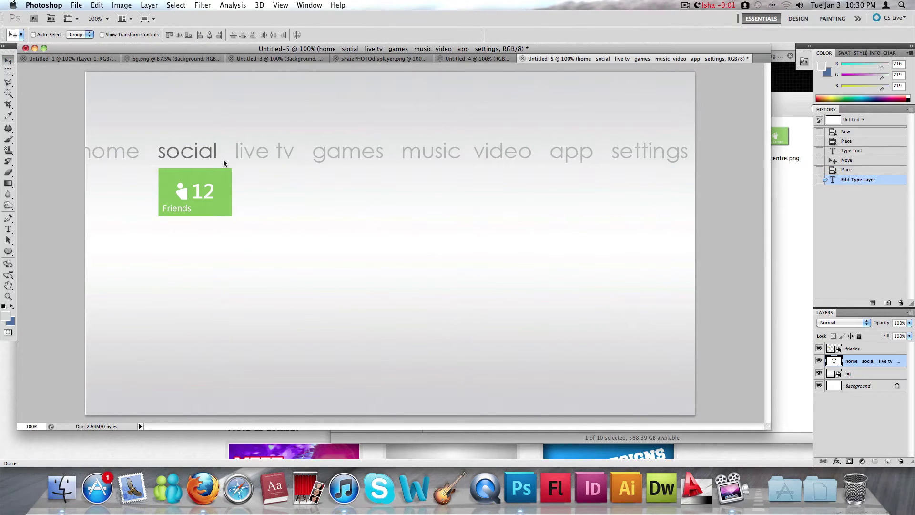
click(852, 351)
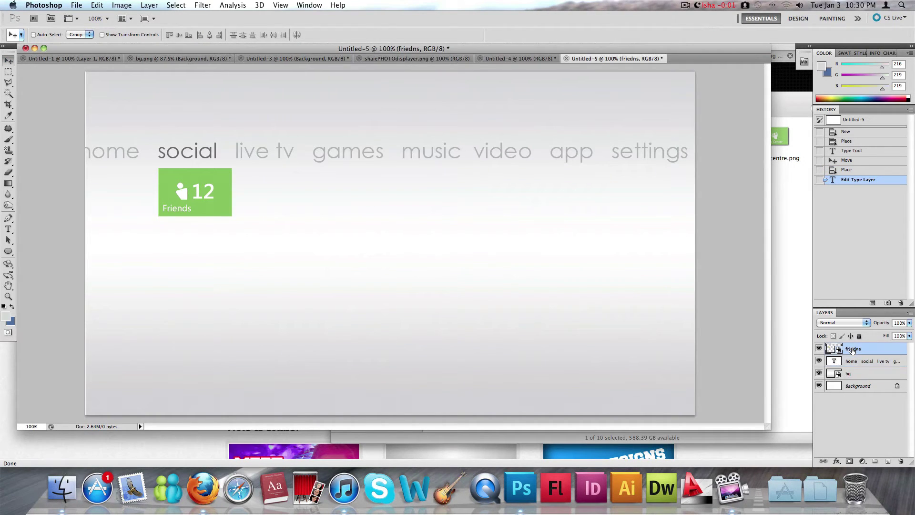
Nudge the Friends tile 1 px left, then place facebookicon.png directly beneath it
key(Left)
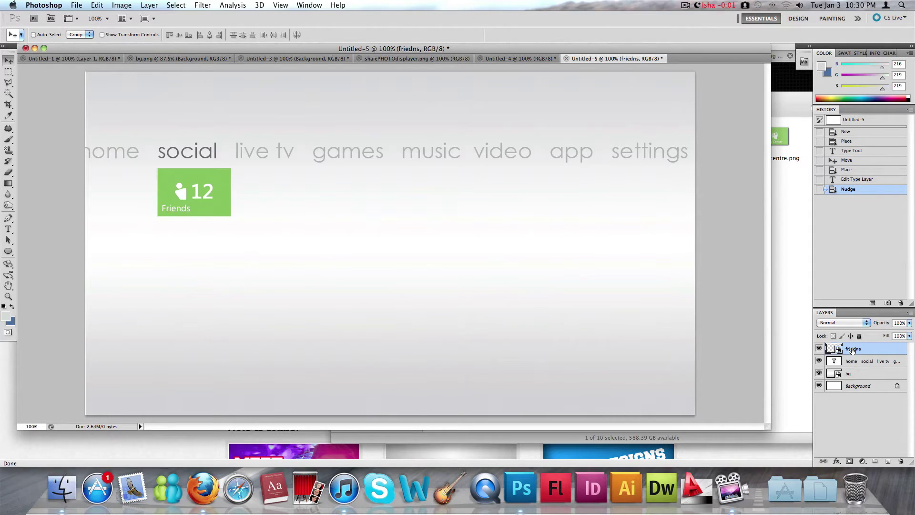
key(super+Tab)
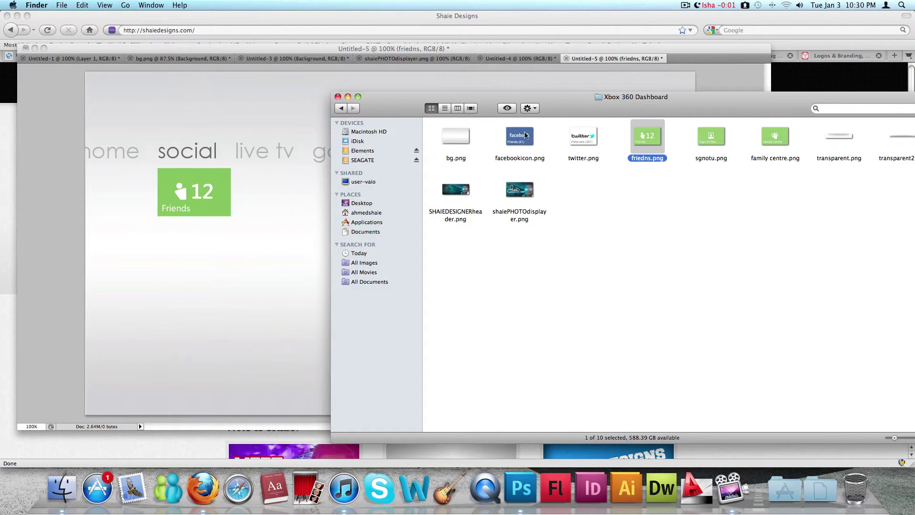
drag(523, 138, 199, 242)
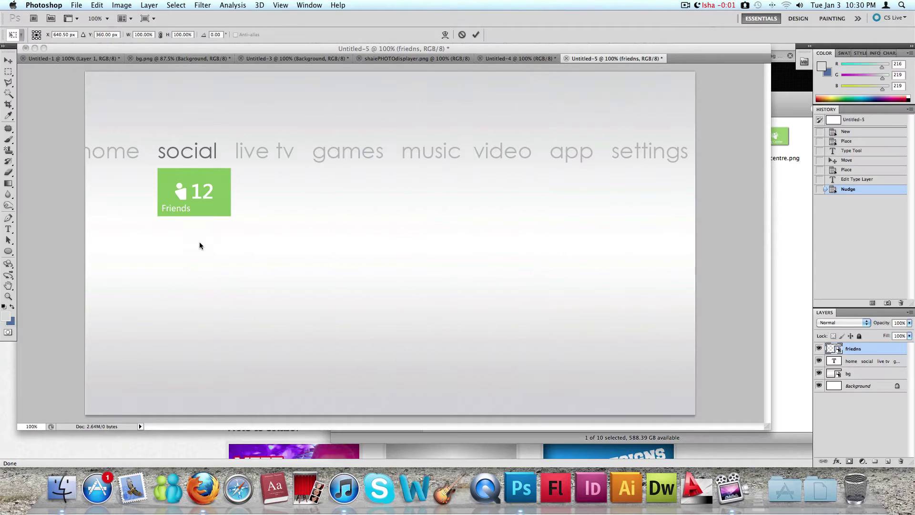
drag(388, 237, 213, 235)
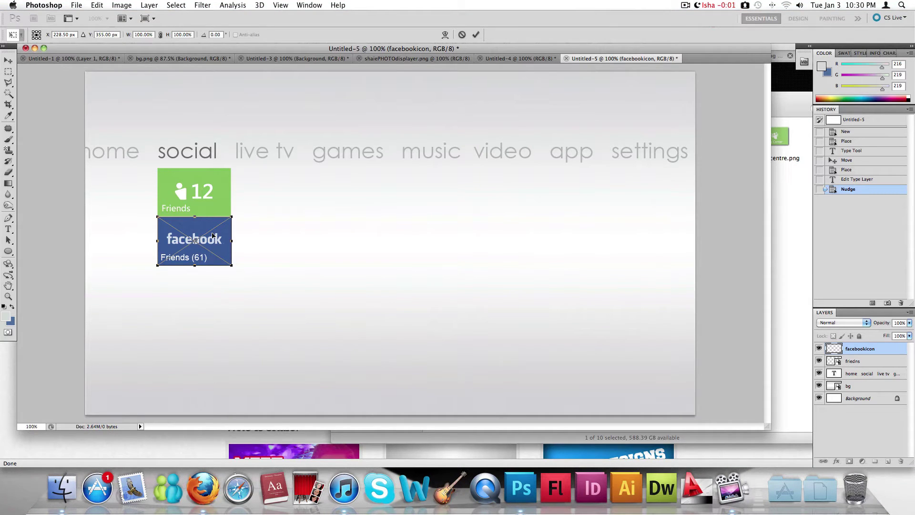
key(Down)
key(Down)
key(Down)
key(Down)
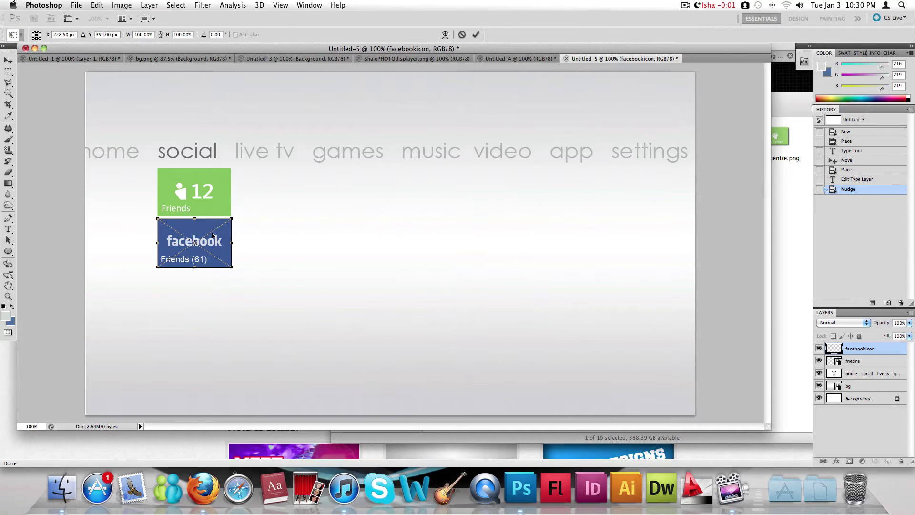
key(Return)
key(super+Tab)
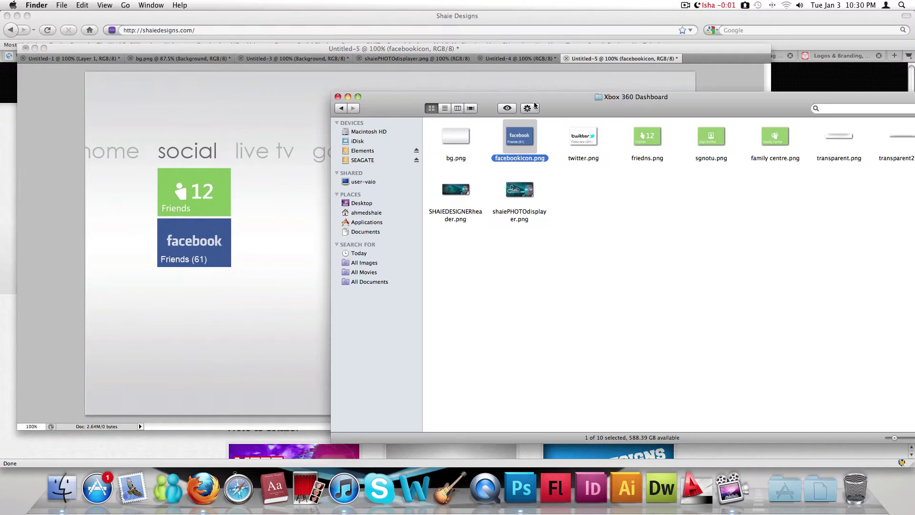
Place twitter.png under the facebook tile, its left edge aligned with the tiles above
drag(588, 138, 270, 284)
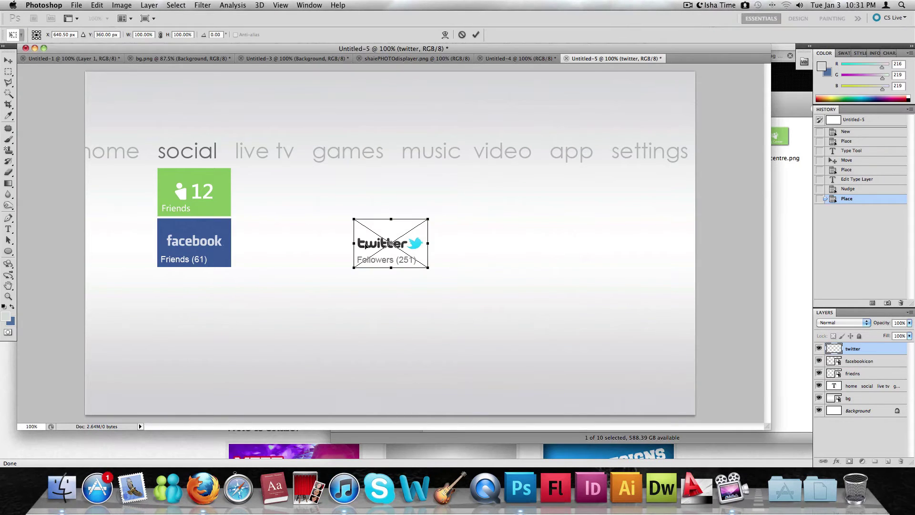
drag(405, 236, 214, 288)
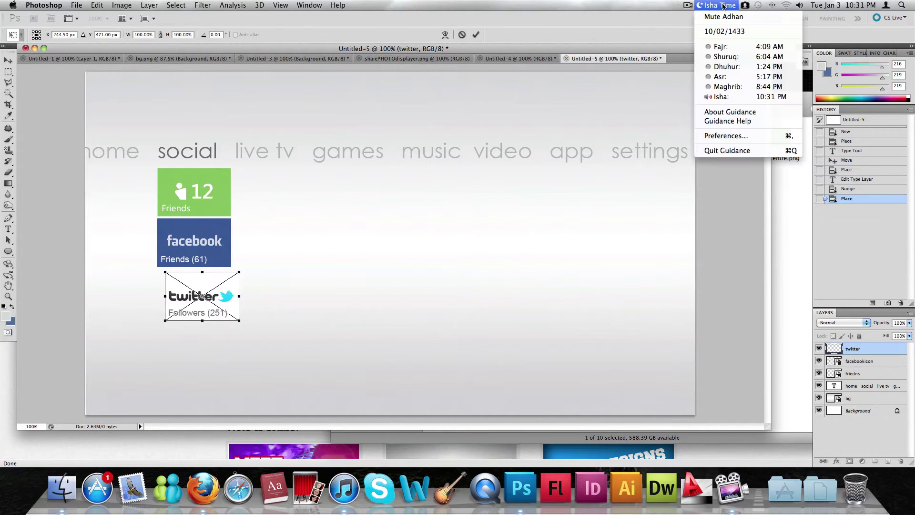
click(618, 137)
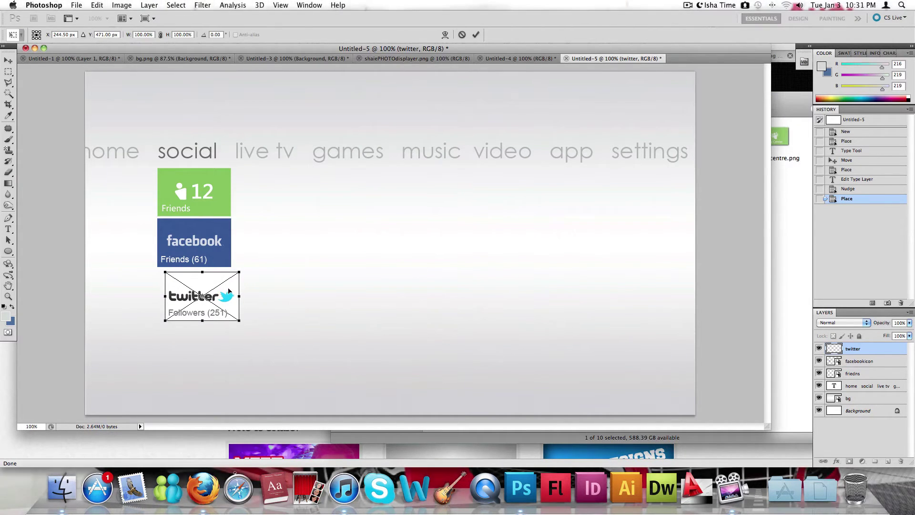
drag(234, 290, 226, 289)
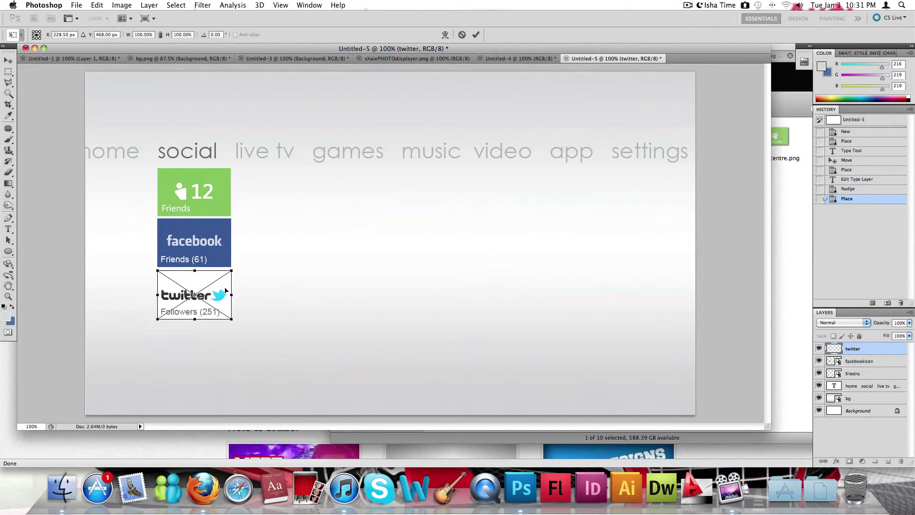
key(Up)
key(Up)
key(Up)
key(Up)
key(Up)
key(Up)
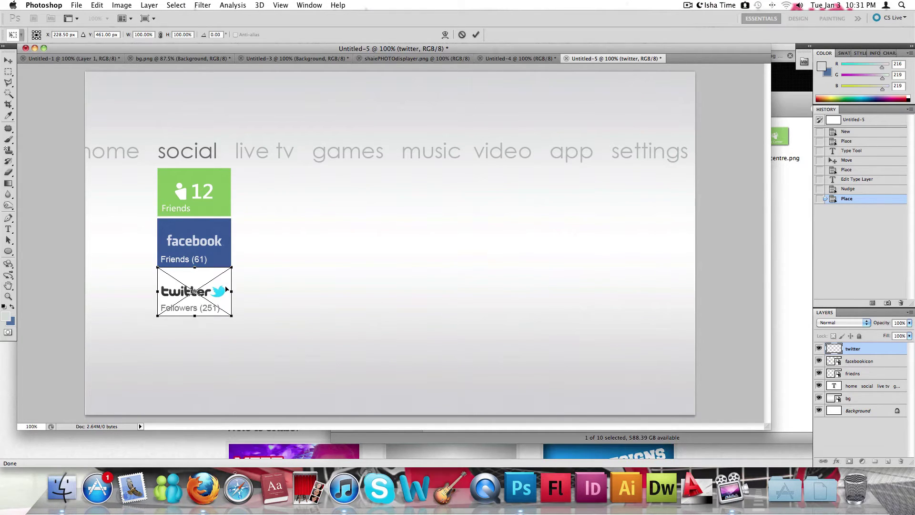
key(Down)
key(Down)
key(Down)
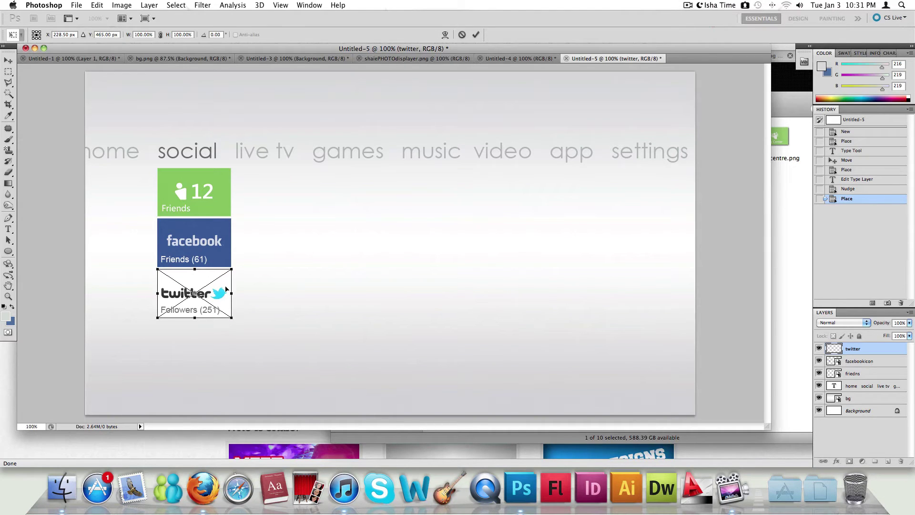
key(Return)
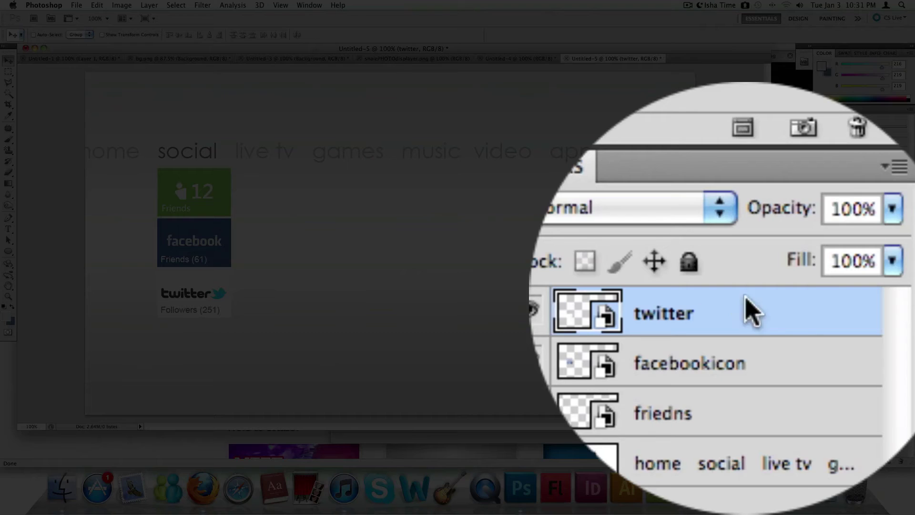
Add a Stroke layer style to the twitter tile layer
right_click(873, 348)
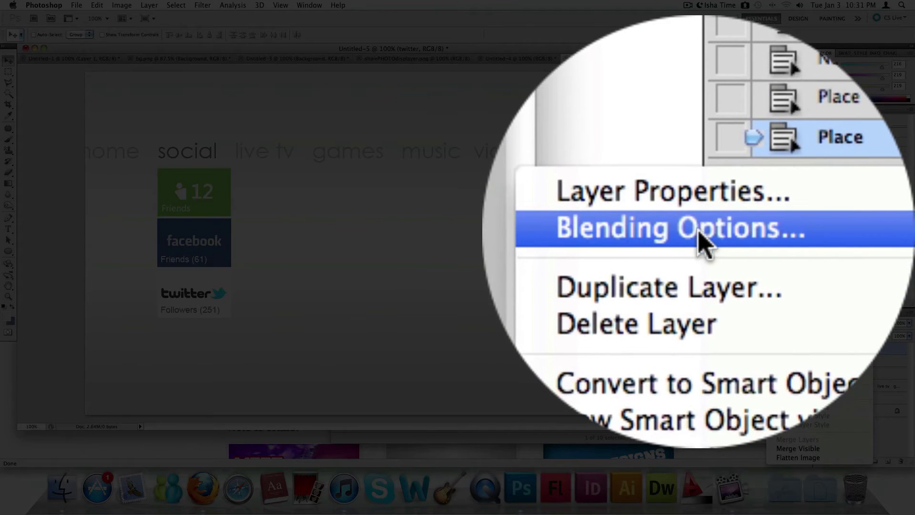
click(810, 247)
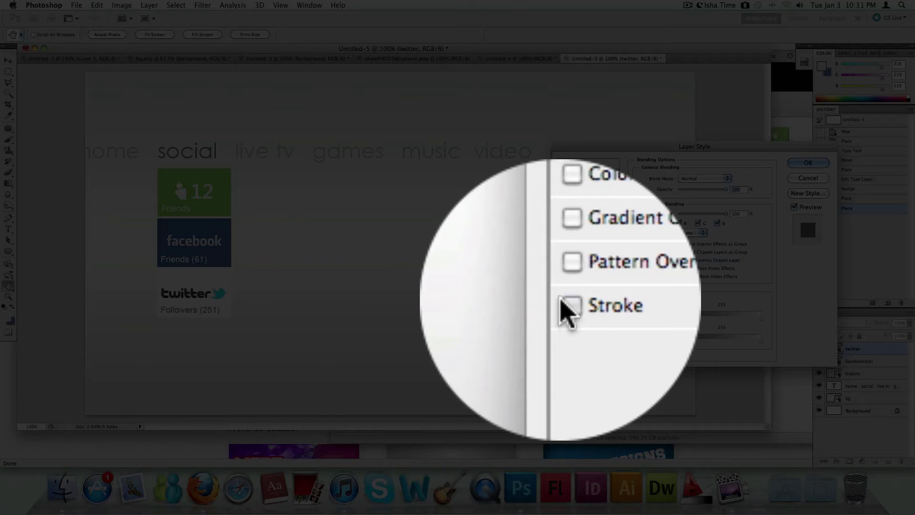
click(561, 301)
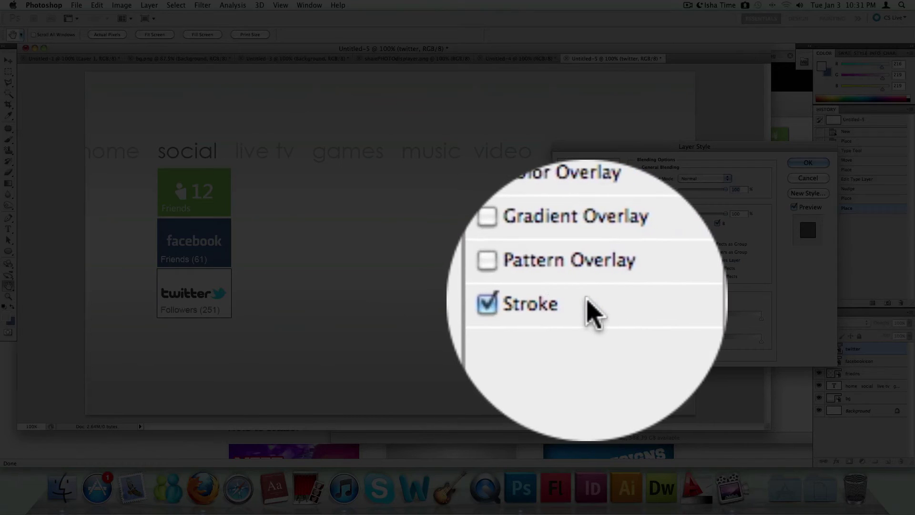
click(589, 301)
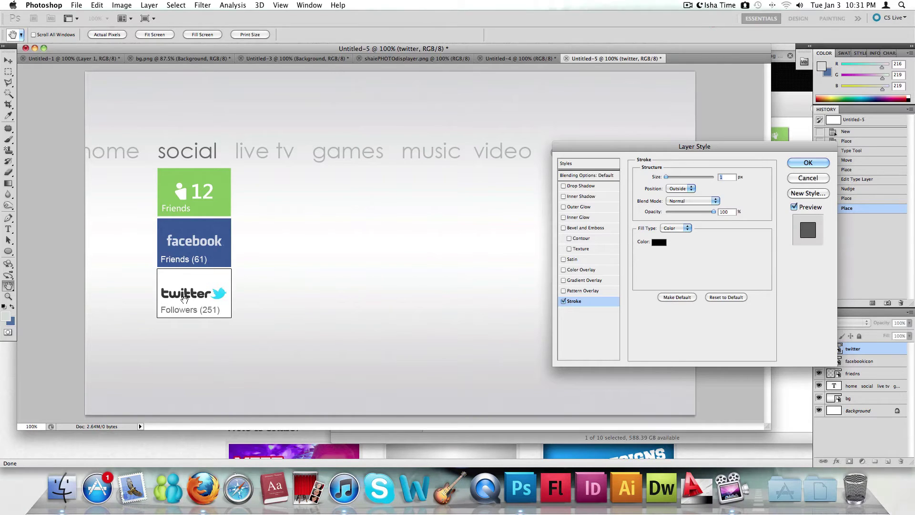
Set the stroke colour to light grey #a8abab and apply the layer style
click(656, 242)
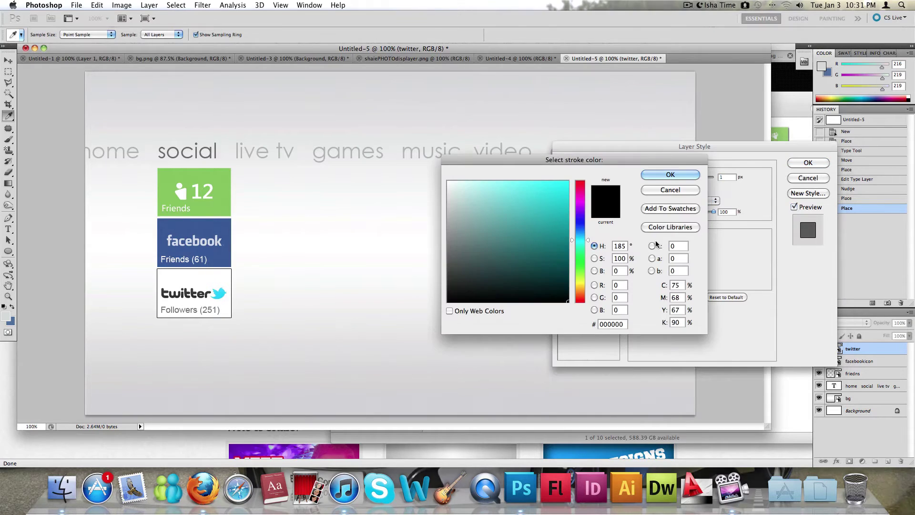
click(452, 246)
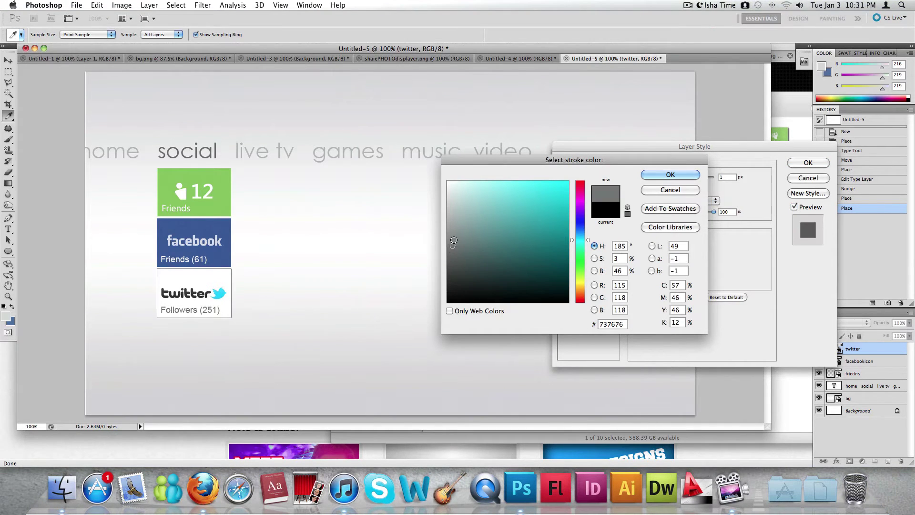
click(449, 221)
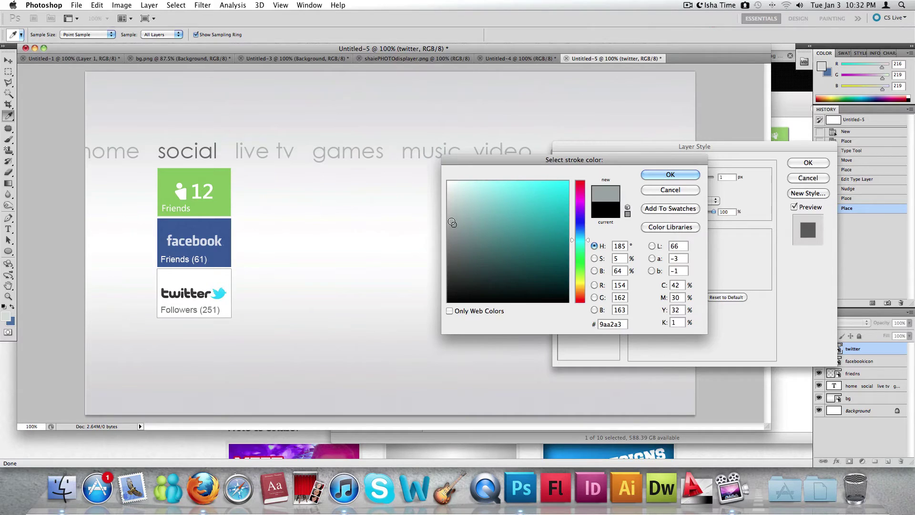
click(449, 220)
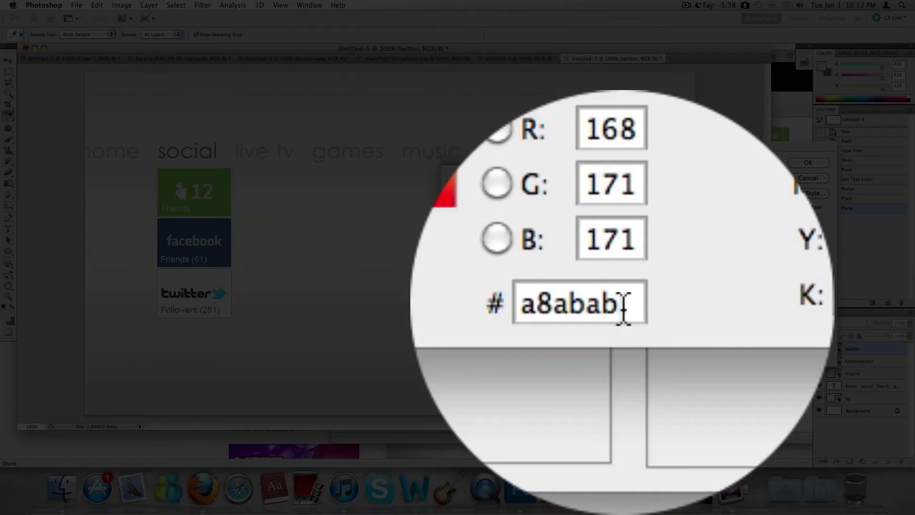
drag(627, 325, 596, 325)
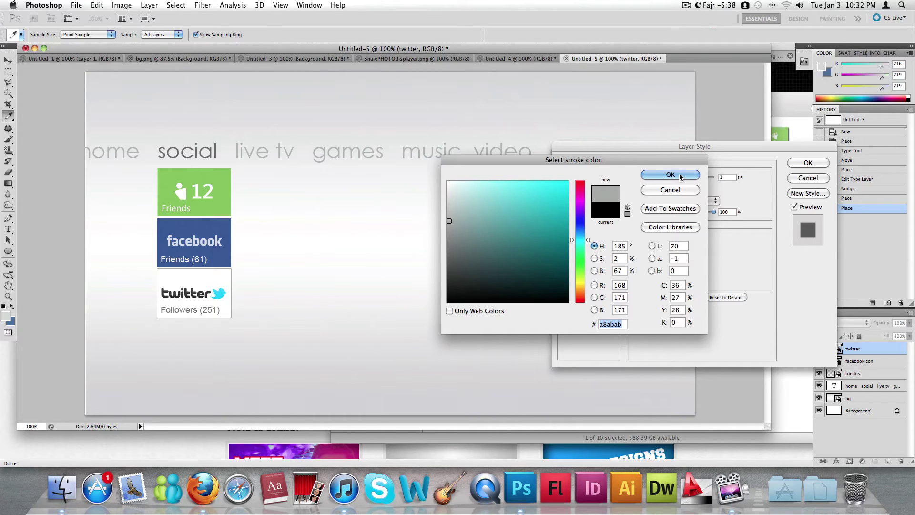
click(663, 175)
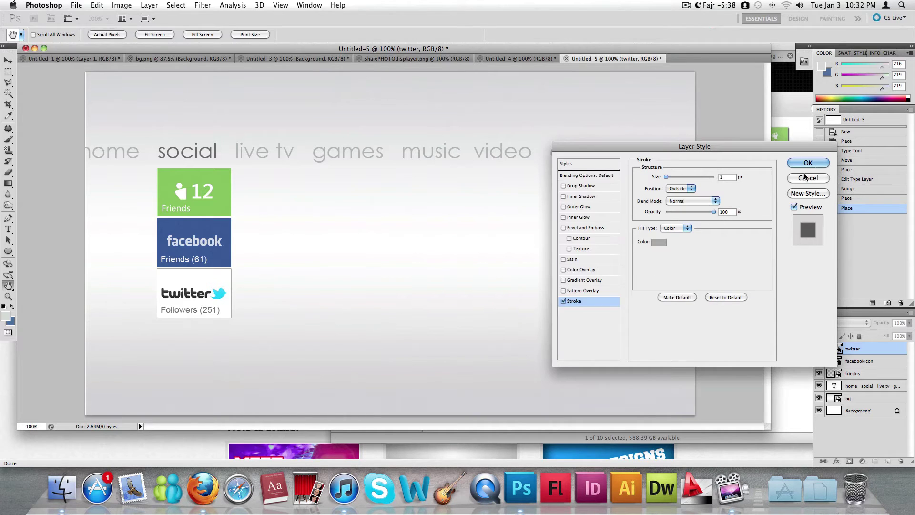
click(813, 167)
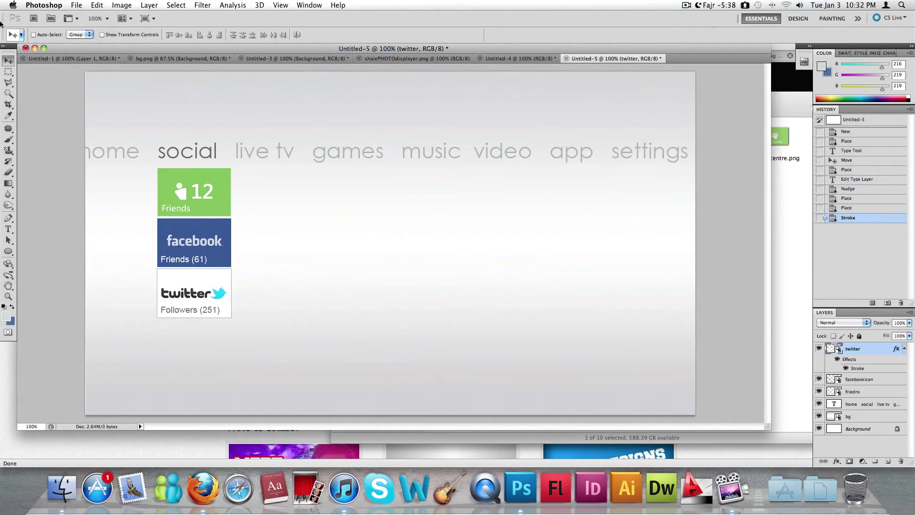
Place shaiePHOTOdisplayer.png as a banner to the right of the social tiles and commit it
click(8, 72)
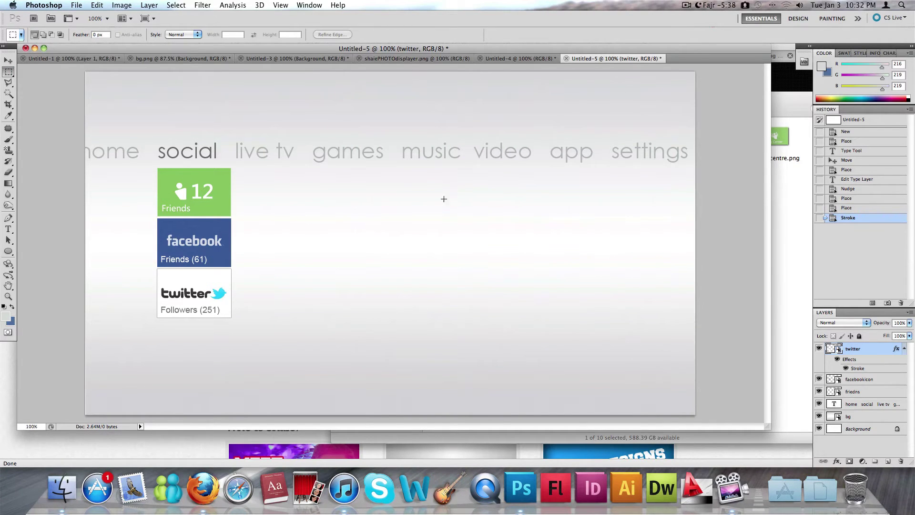
key(super+Tab)
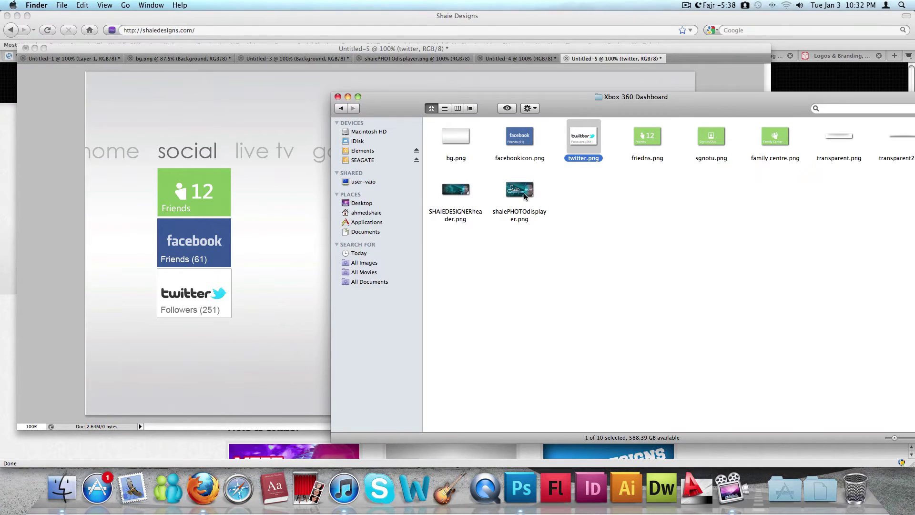
click(526, 197)
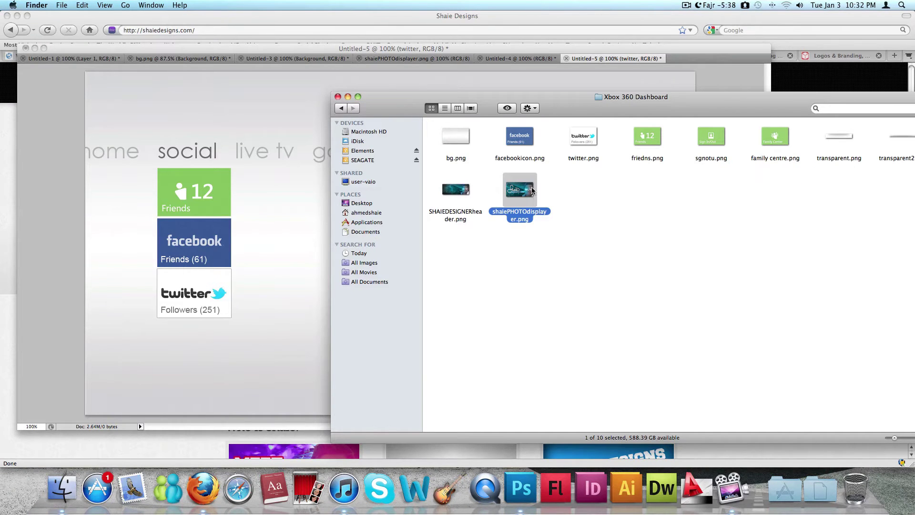
drag(532, 191, 290, 204)
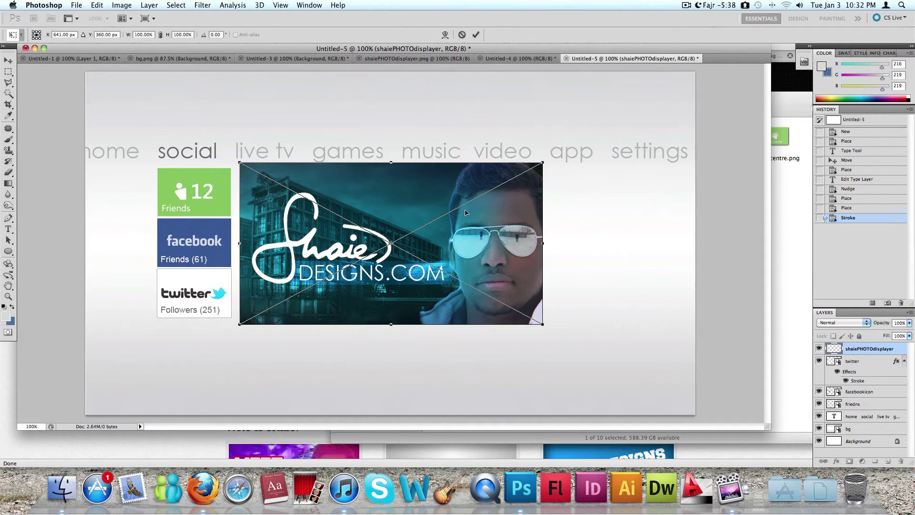
key(Return)
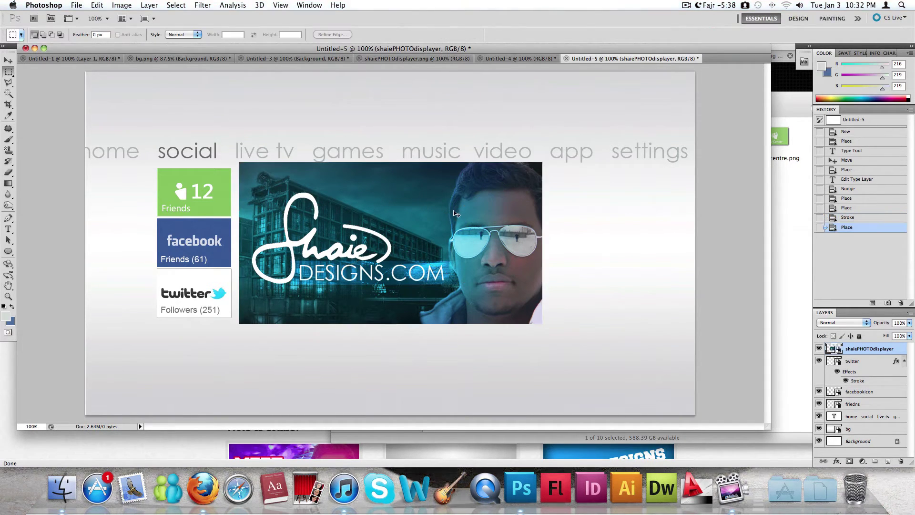
key(super+Tab)
Open shaiePHOTOdisplayer.png in Photoshop CS5 from Finder and select the whole image
right_click(523, 193)
mouse_move(550, 206)
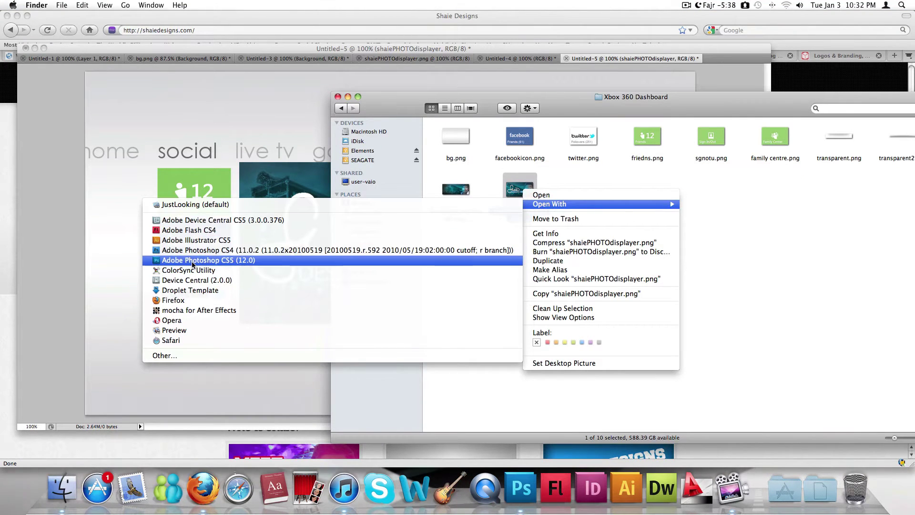
click(210, 260)
key(ctrl+a)
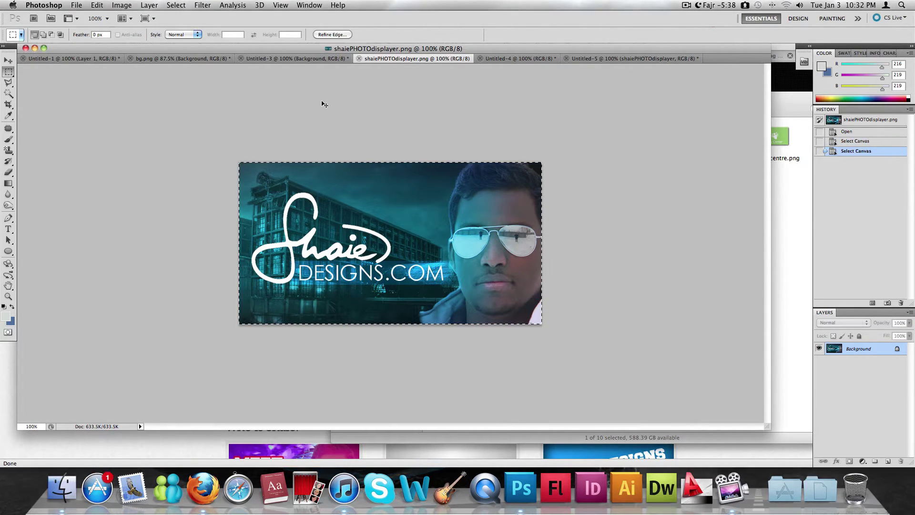
key(super+a)
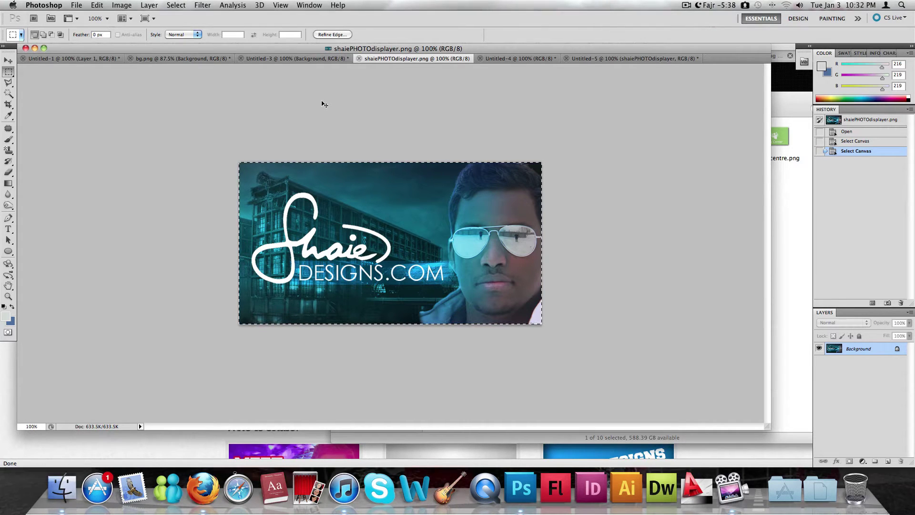
Create a blank 636x340 new document, then close it
key(ctrl+n)
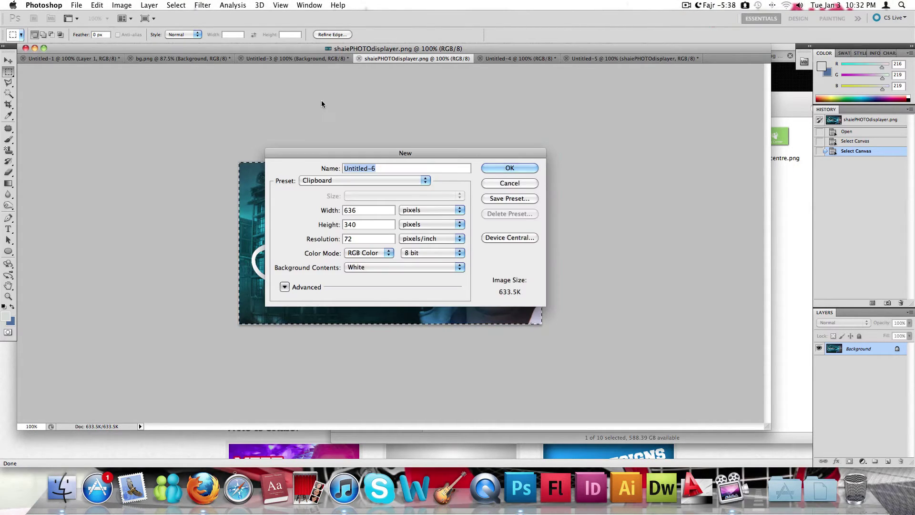
key(Return)
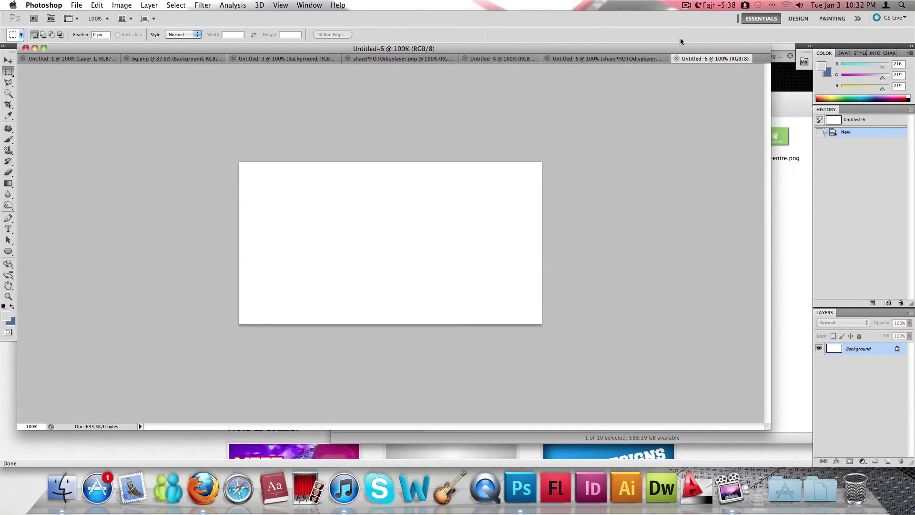
click(675, 58)
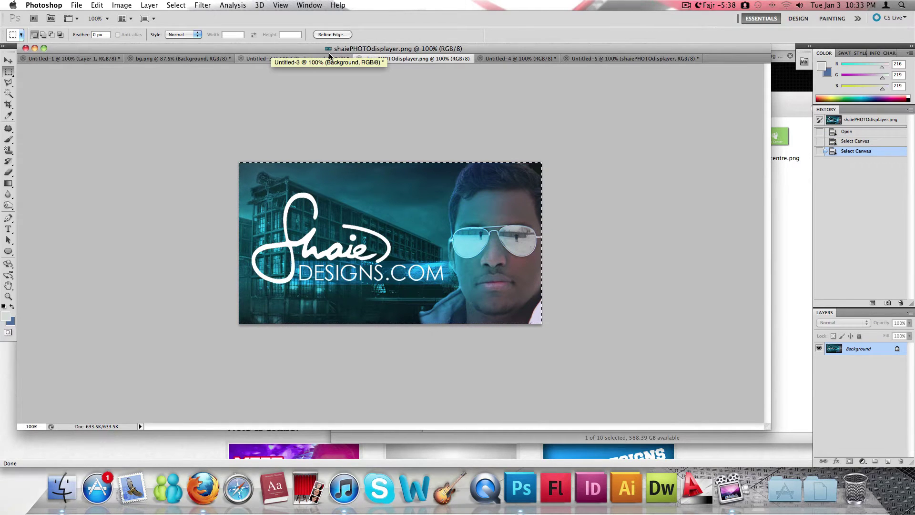
Look through the Untitled-3, bg.png and shaiePHOTOdisplayer.png documents, then return to Untitled-5
click(307, 58)
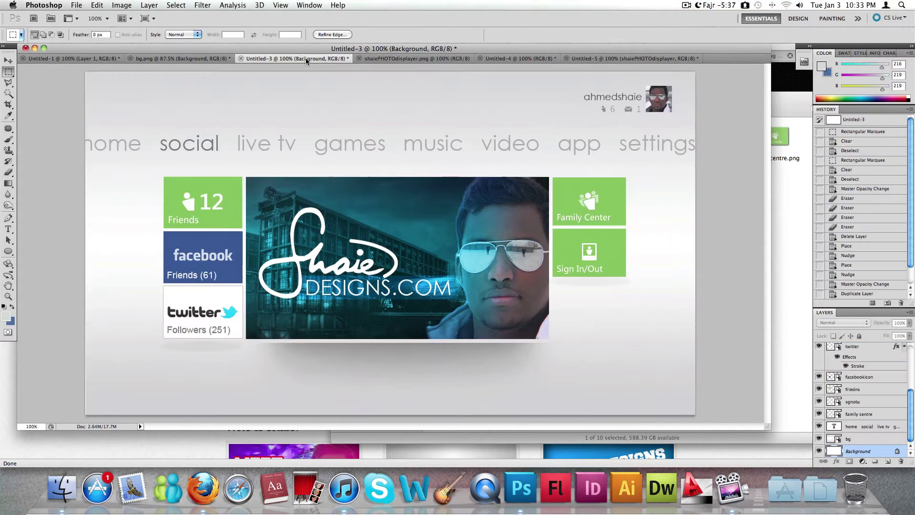
click(171, 58)
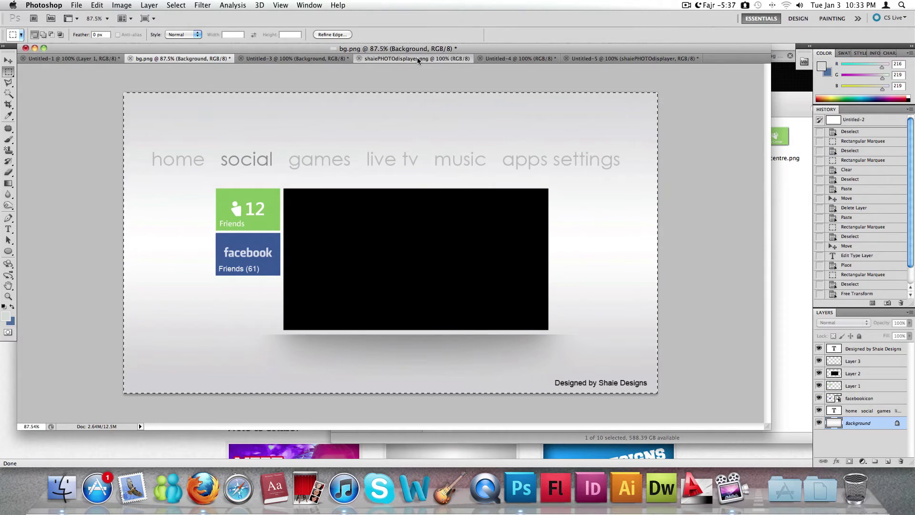
click(416, 58)
click(247, 58)
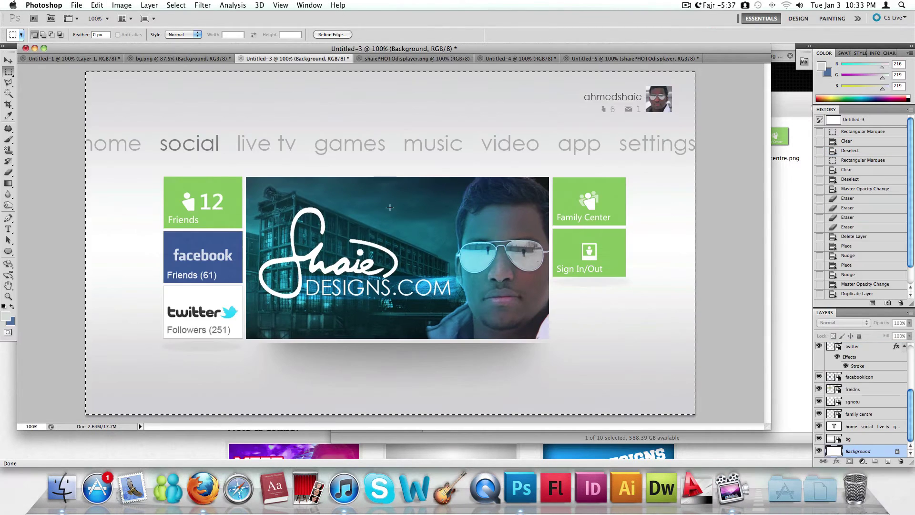
click(636, 59)
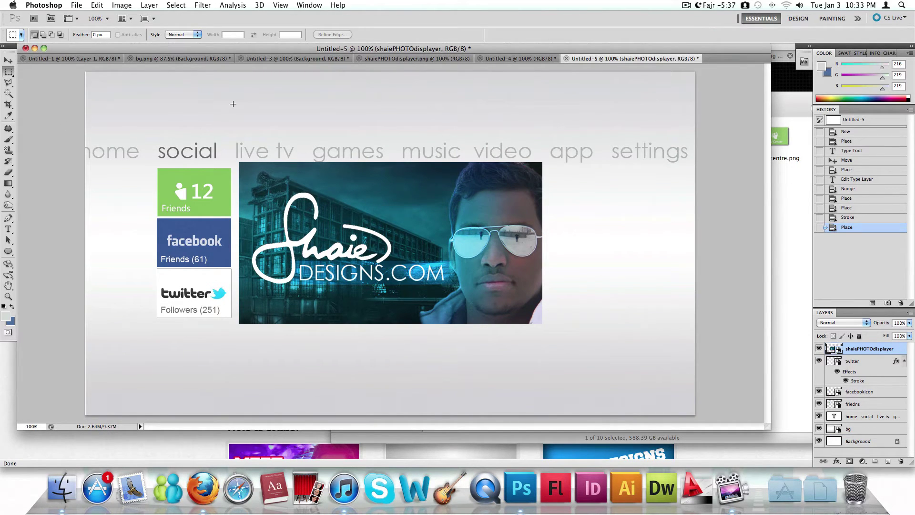
Lower the photo banner, then move it with the facebook and Friends tiles down together
click(8, 61)
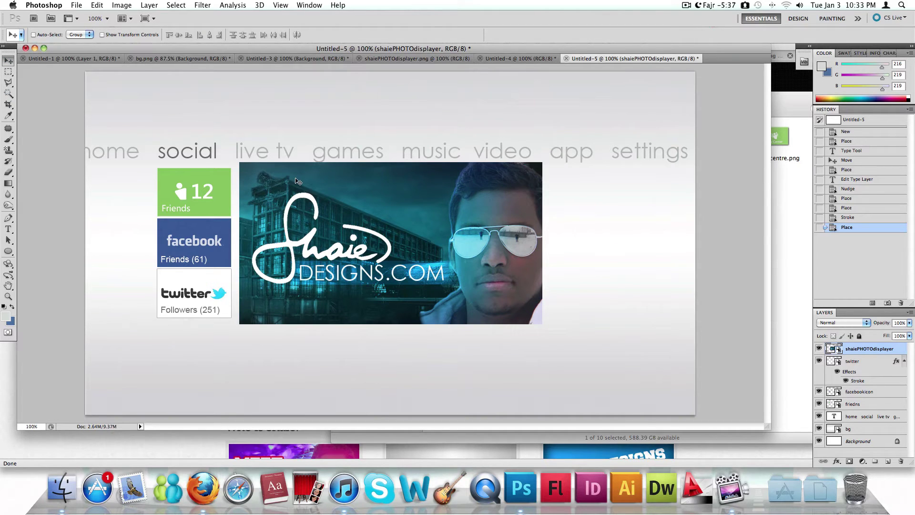
drag(296, 179, 291, 186)
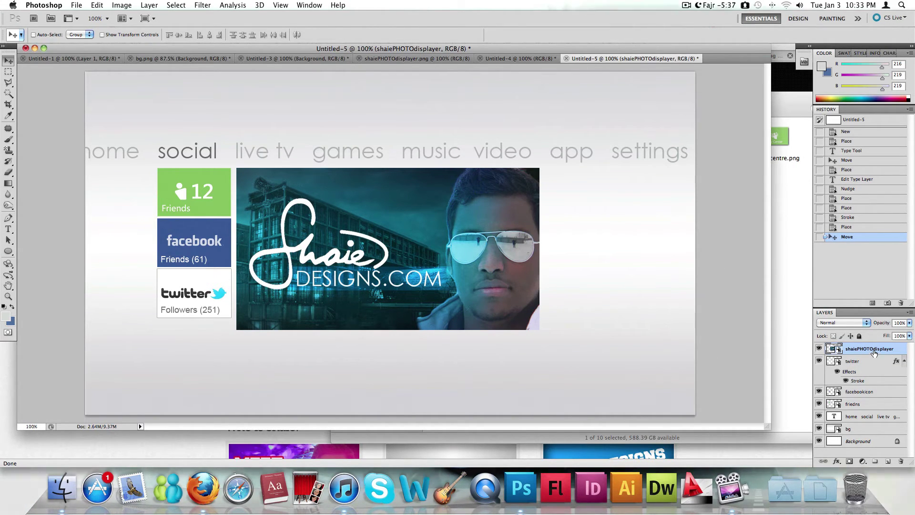
super+click(880, 395)
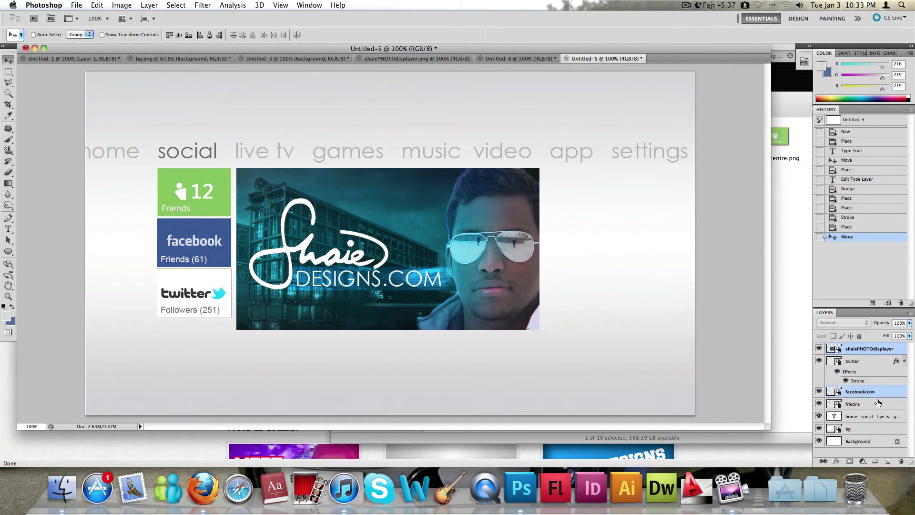
super+click(877, 405)
mouse_move(312, 188)
mouse_down()
mouse_move(312, 197)
mouse_move(344, 134)
mouse_move(313, 192)
mouse_up()
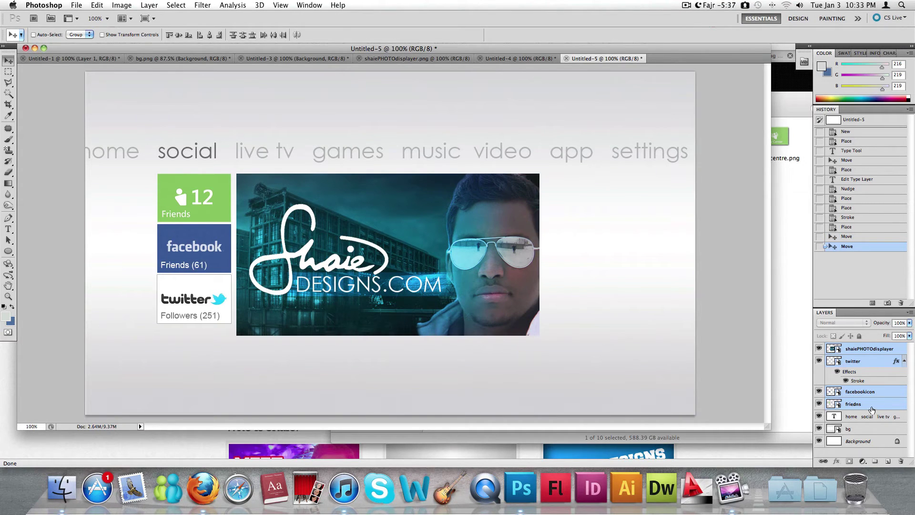
Select the twitter, facebookicon and friedns tile layers together
click(860, 349)
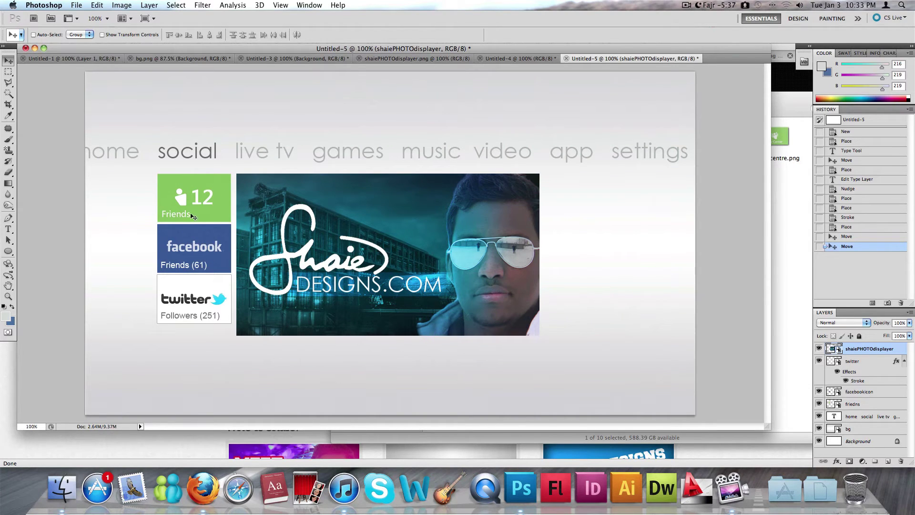
click(872, 363)
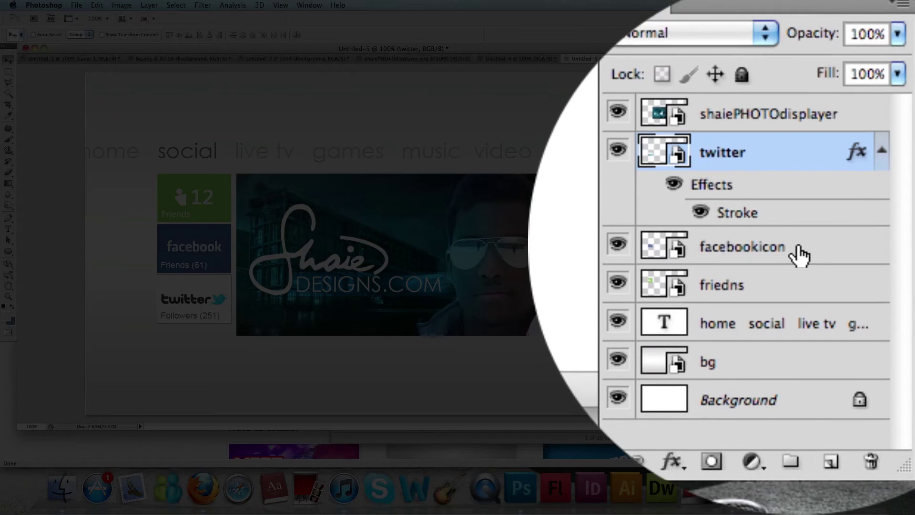
shift+click(869, 393)
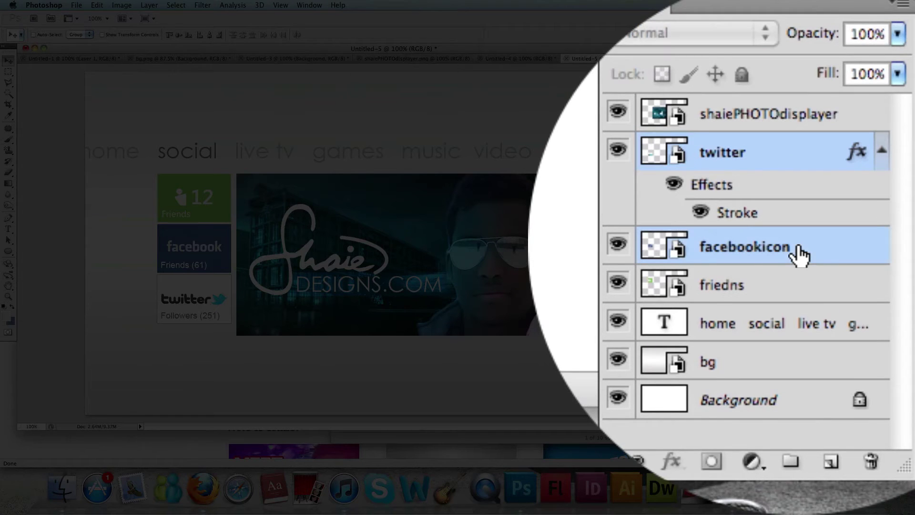
shift+click(759, 256)
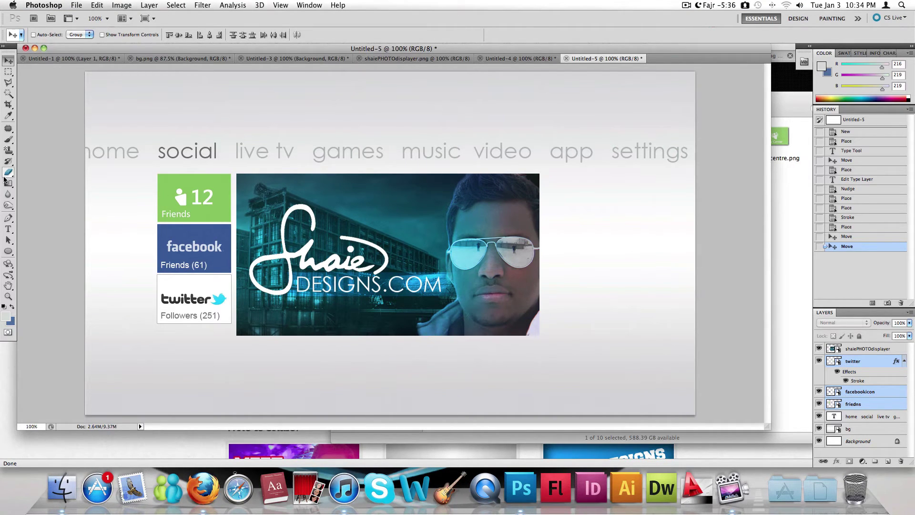
Enlarge the Friends, facebook and twitter tiles to about 108% and nudge them slightly left
key(super+t)
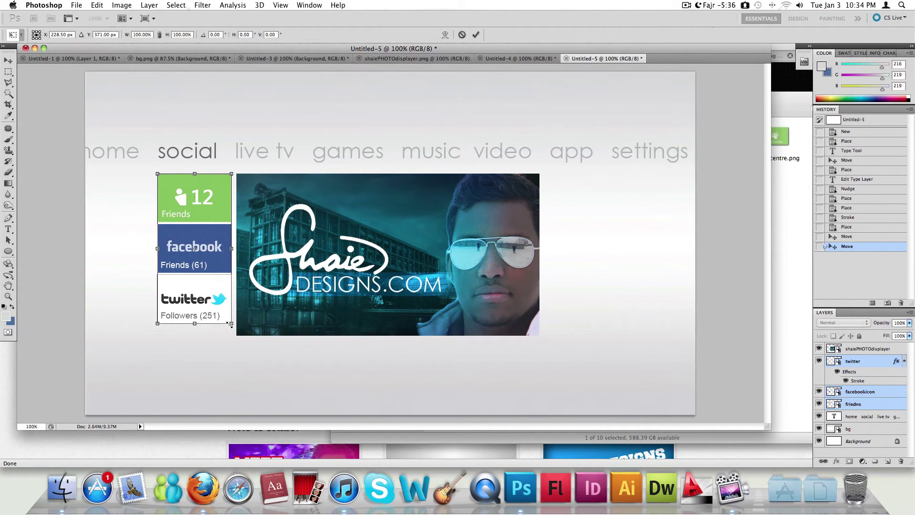
drag(230, 324, 238, 335)
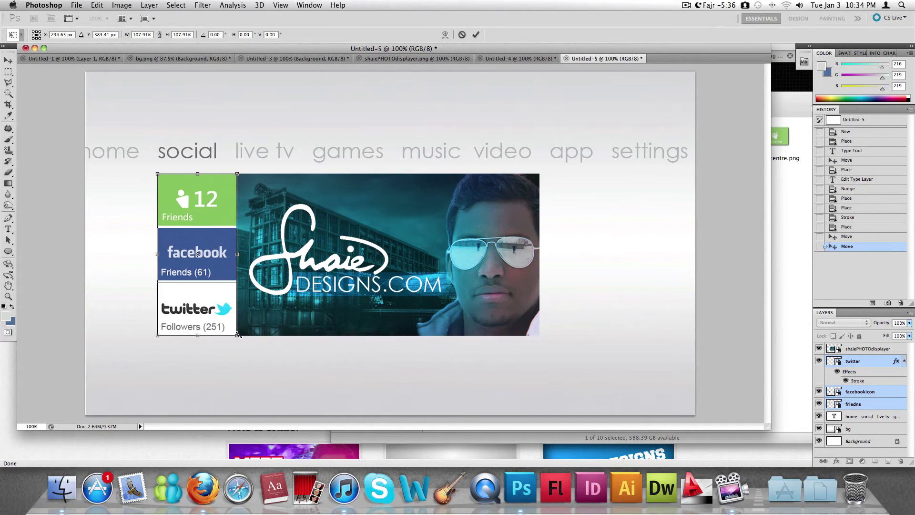
key(Return)
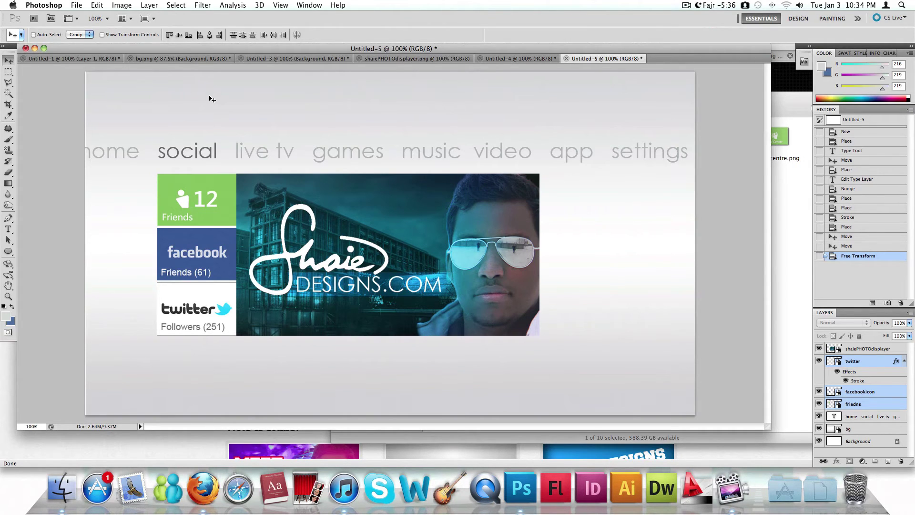
key(Left)
key(Left)
key(Left)
key(Left)
key(Left)
key(Left)
key(Left)
key(Left)
key(Left)
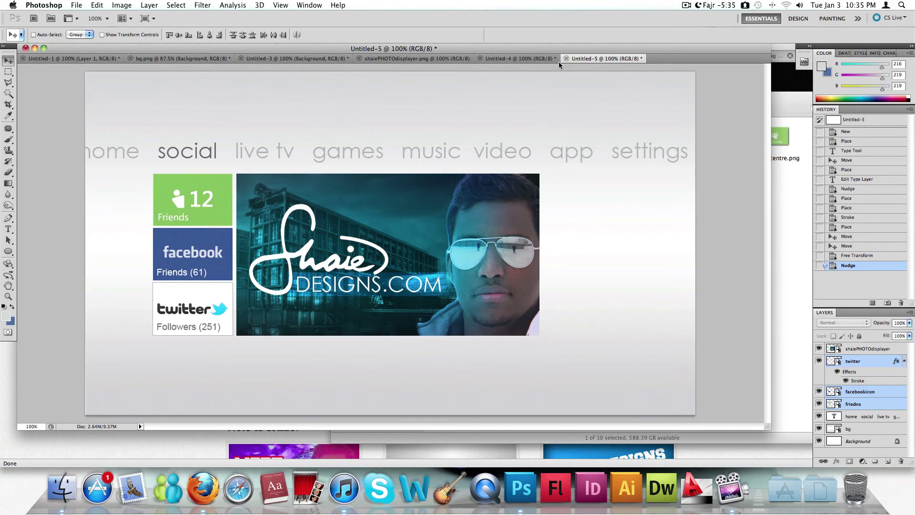
click(865, 360)
Place family centre.png into the mock-up and move the Family Center tile beside the photo banner
click(791, 215)
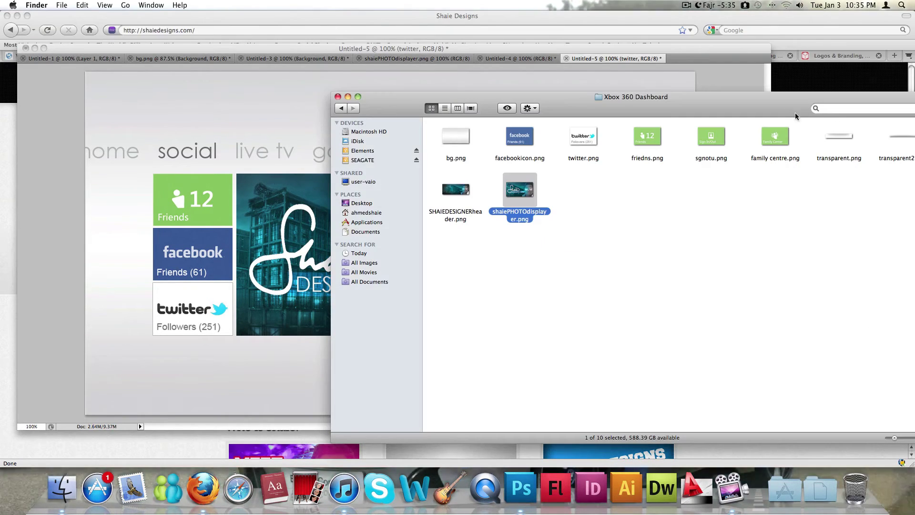
drag(773, 143, 265, 346)
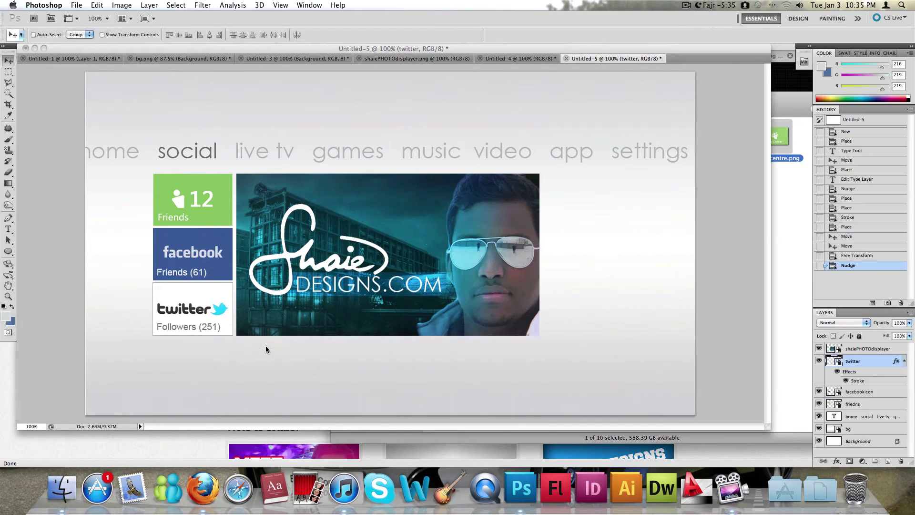
drag(427, 241, 614, 241)
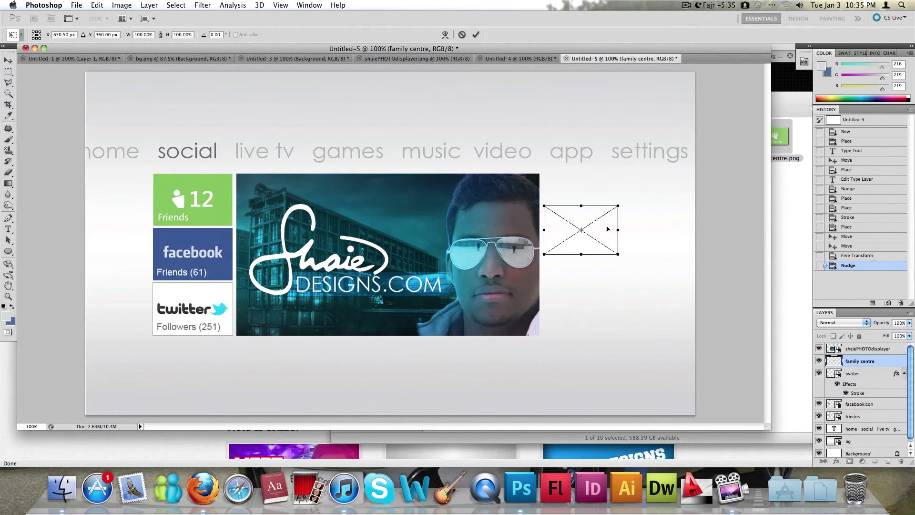
Commit the Family Center tile and drag sgnotu.png from Finder into the mock-up
click(784, 143)
drag(713, 142, 311, 349)
click(314, 353)
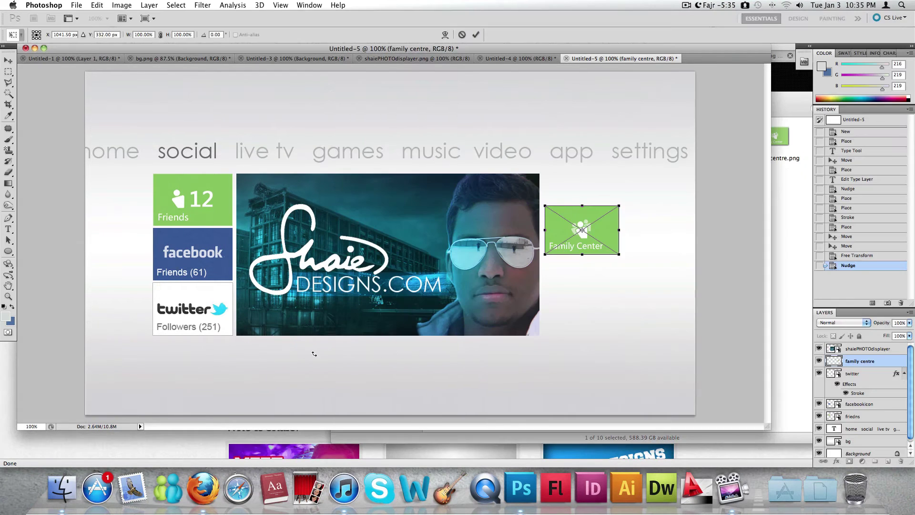
key(Return)
click(786, 191)
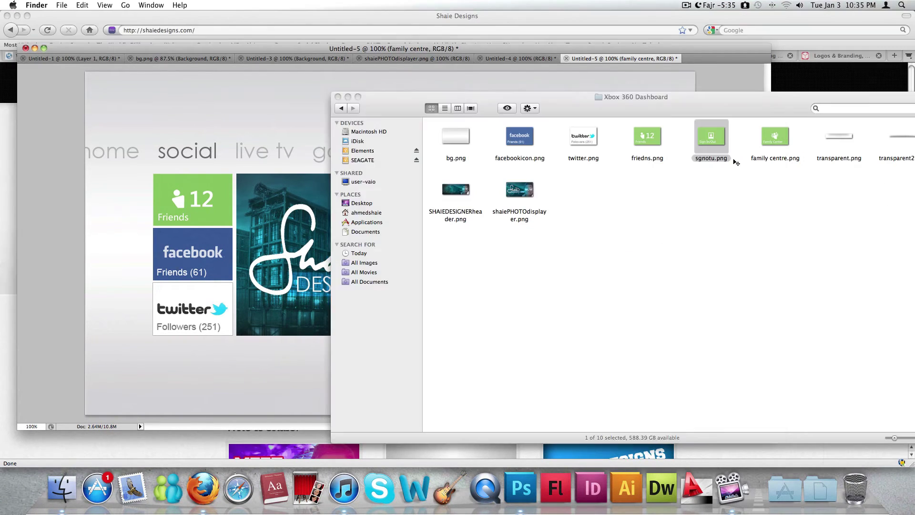
drag(716, 128, 328, 353)
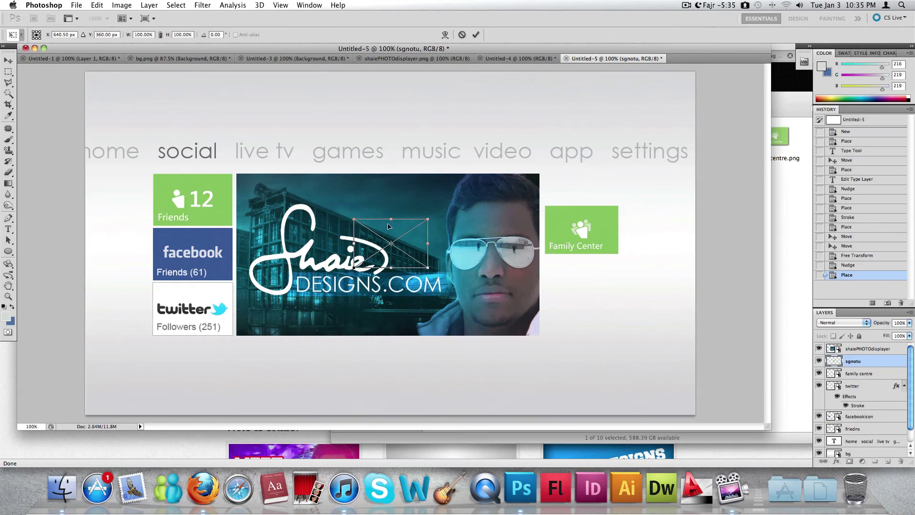
Position the sgnotu.png Sign In/Out tile under Family Center, nudge it into place and commit
drag(391, 230, 574, 260)
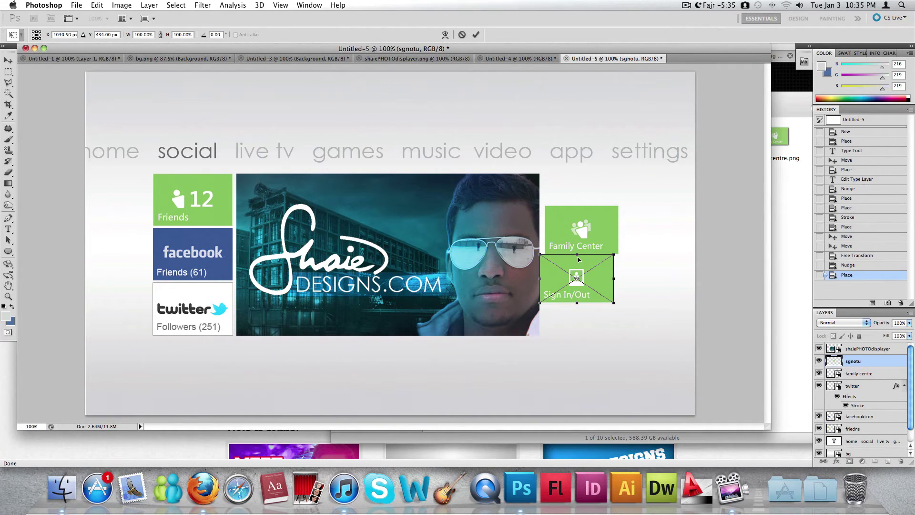
key(Down)
key(Down)
key(Down)
key(shift+Right)
key(Right)
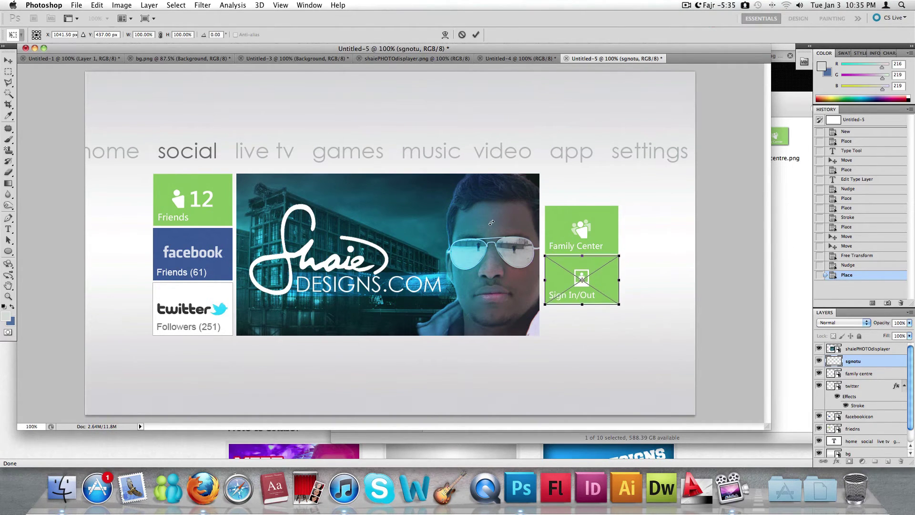
key(Down)
key(Down)
key(Return)
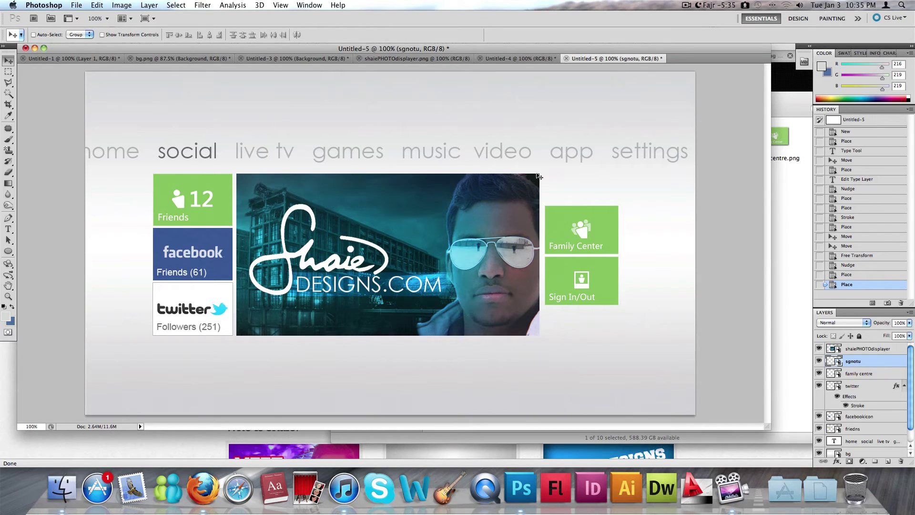
Select the family centre and sgnotu layers together, move them up level with the banner, nudge left
shift+click(872, 373)
drag(584, 224, 584, 192)
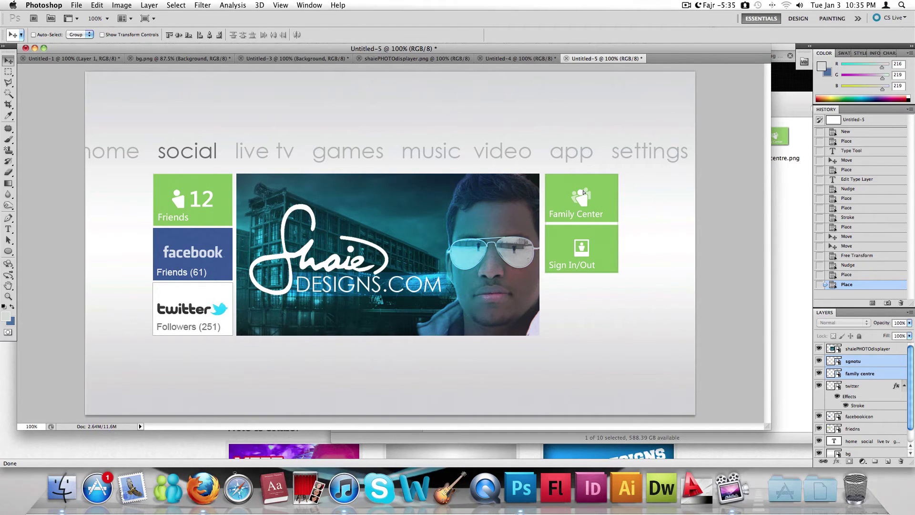
drag(584, 192, 586, 194)
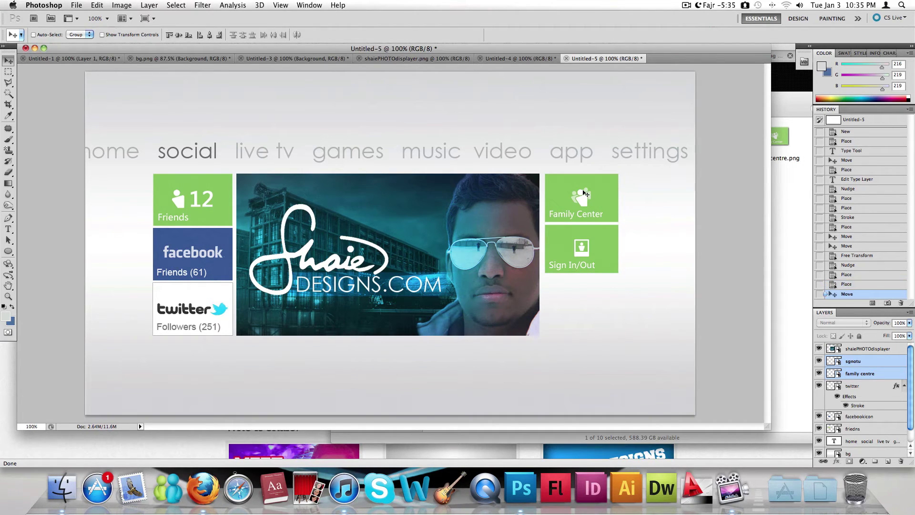
key(Left)
key(Left)
key(Left)
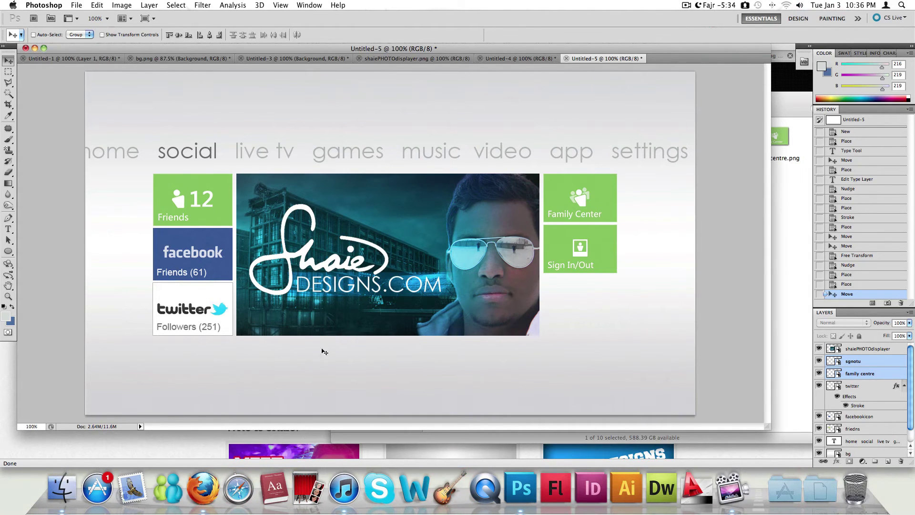
View the reference Xbox dashboard image in Firefox
click(793, 96)
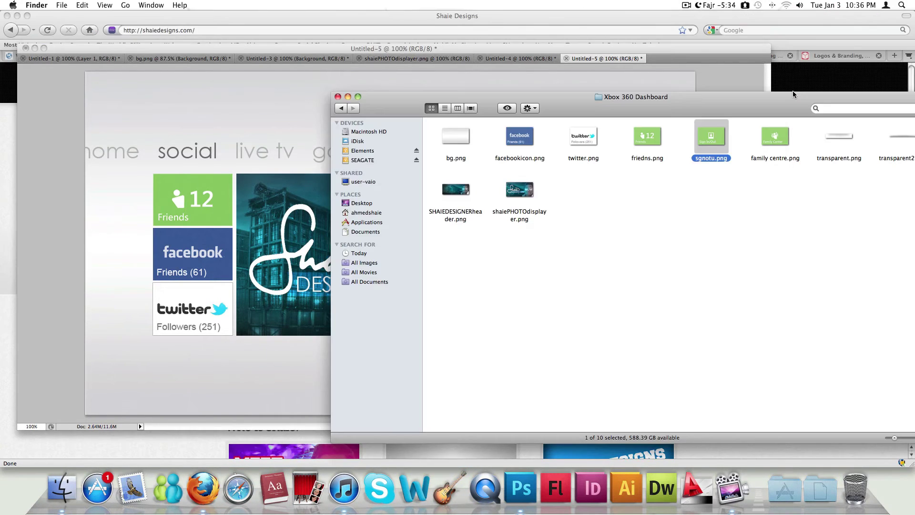
click(793, 84)
click(758, 57)
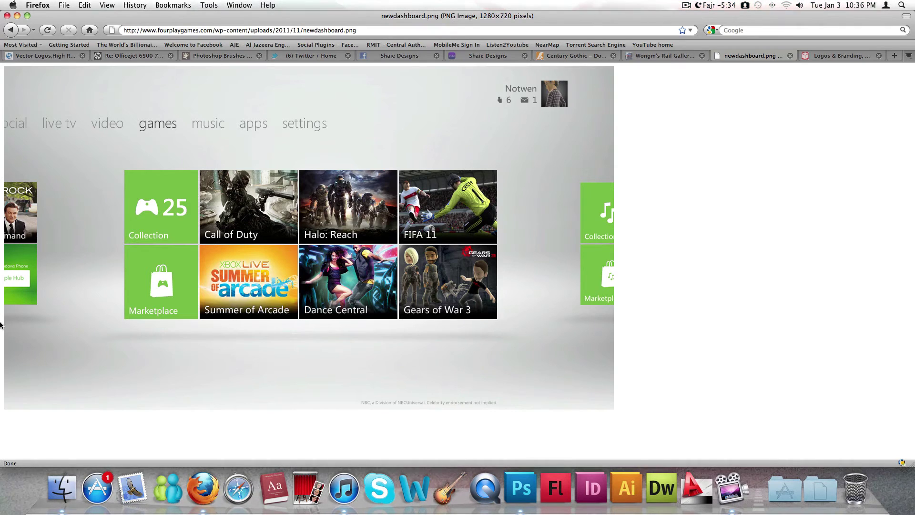
Preview transparent.png in Finder and drag it onto the Photoshop mock-up
key(super+Tab)
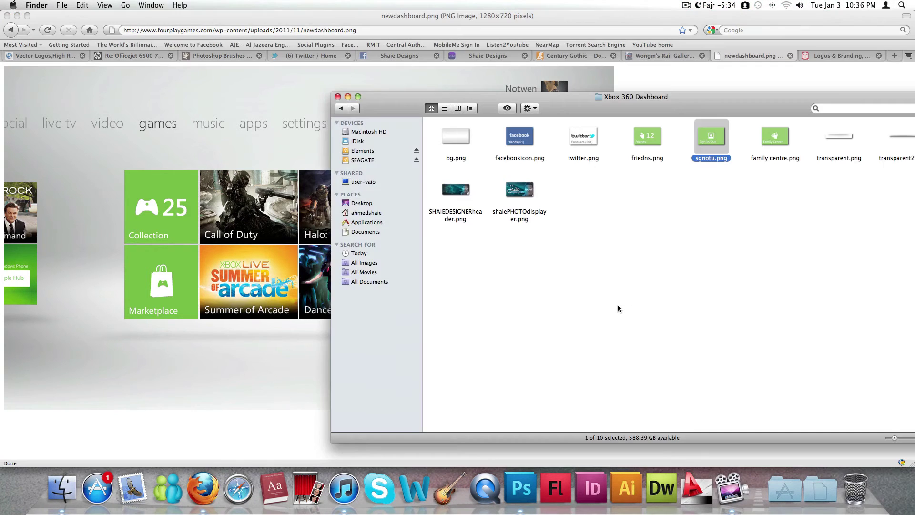
key(super+Tab)
click(838, 133)
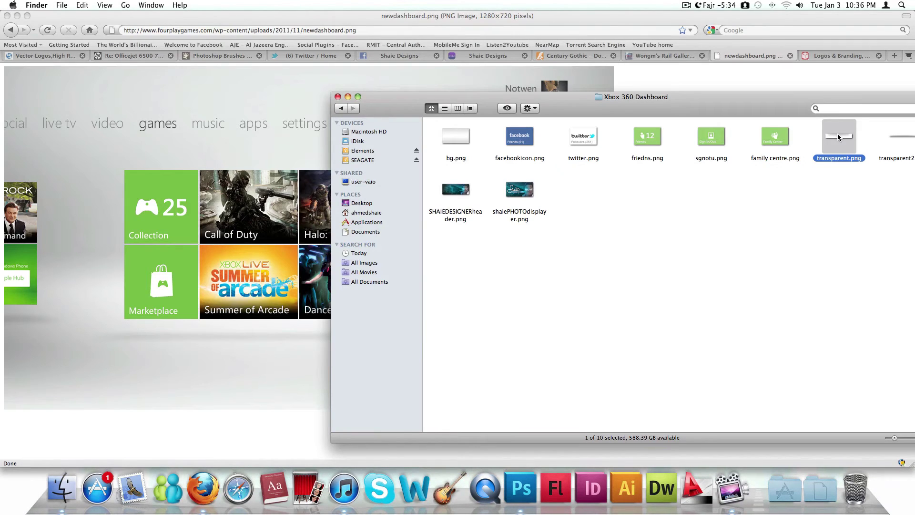
key(space)
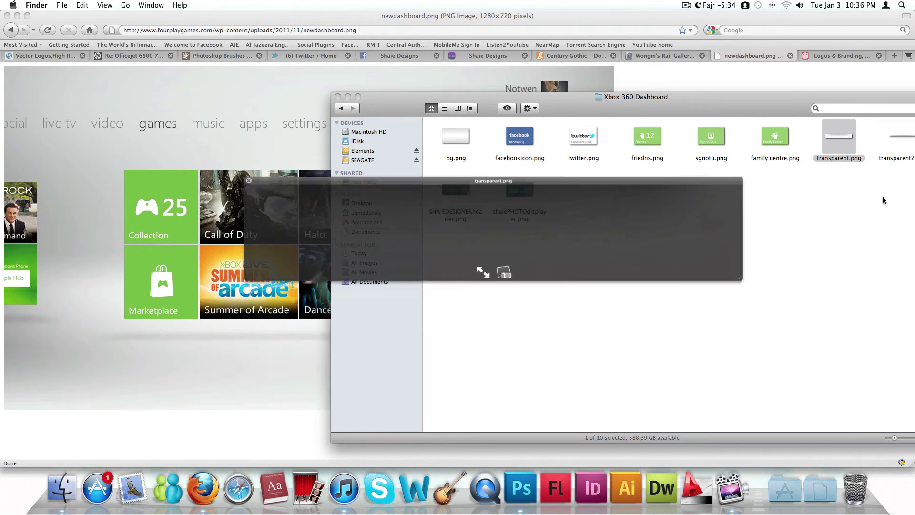
key(space)
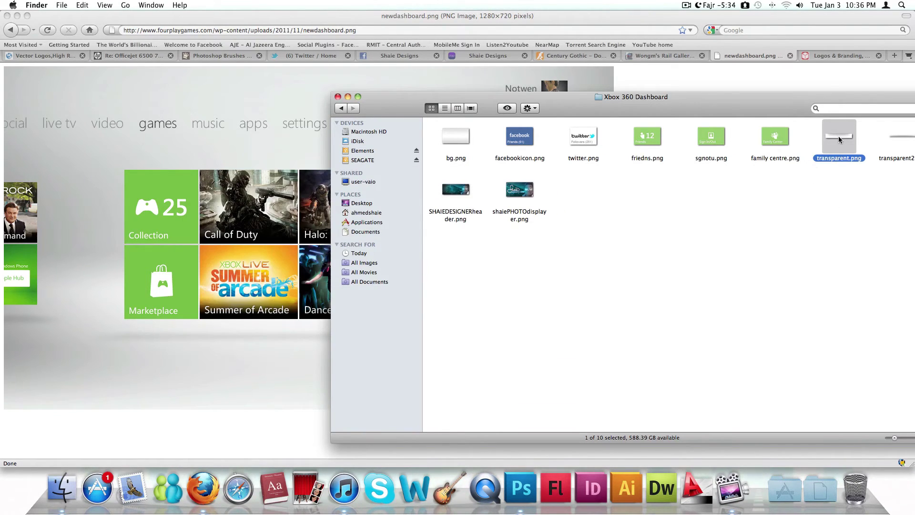
click(521, 487)
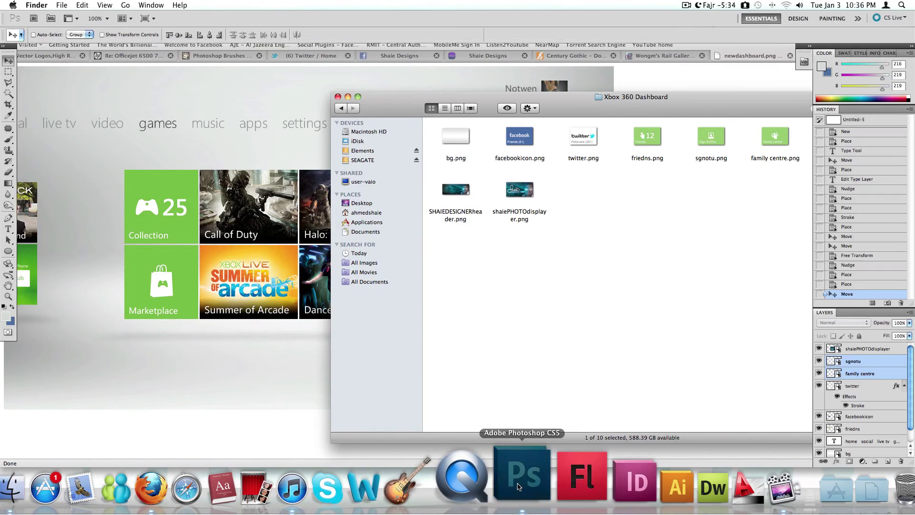
click(794, 194)
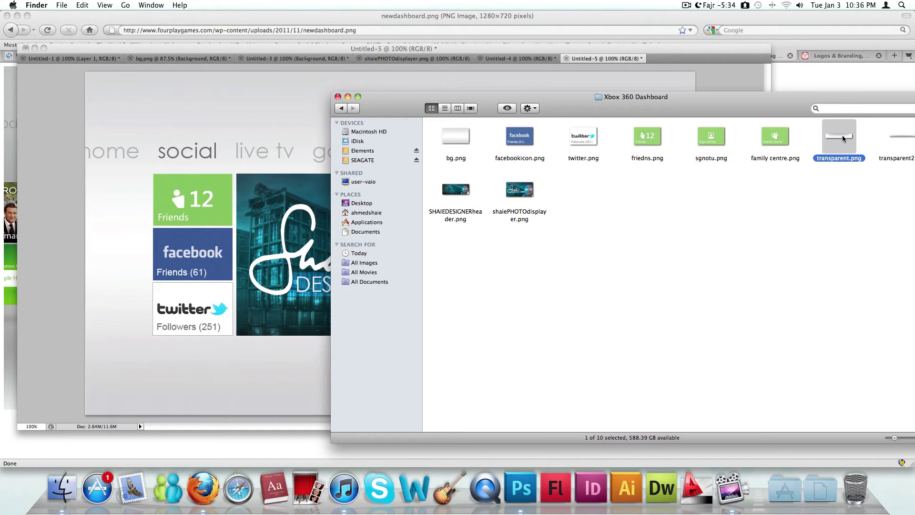
drag(842, 136, 265, 359)
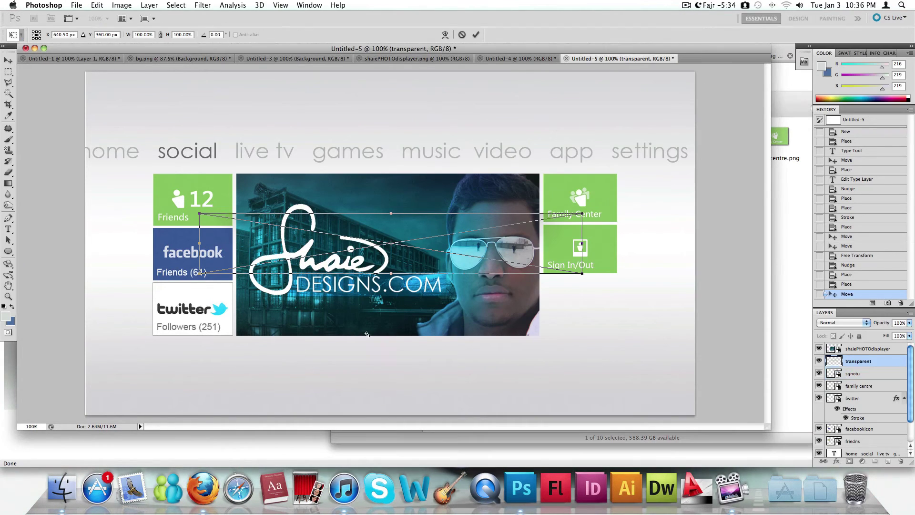
Move the transparent strip just below the photo banner, narrow it to the banner's width, commit
drag(456, 227, 456, 353)
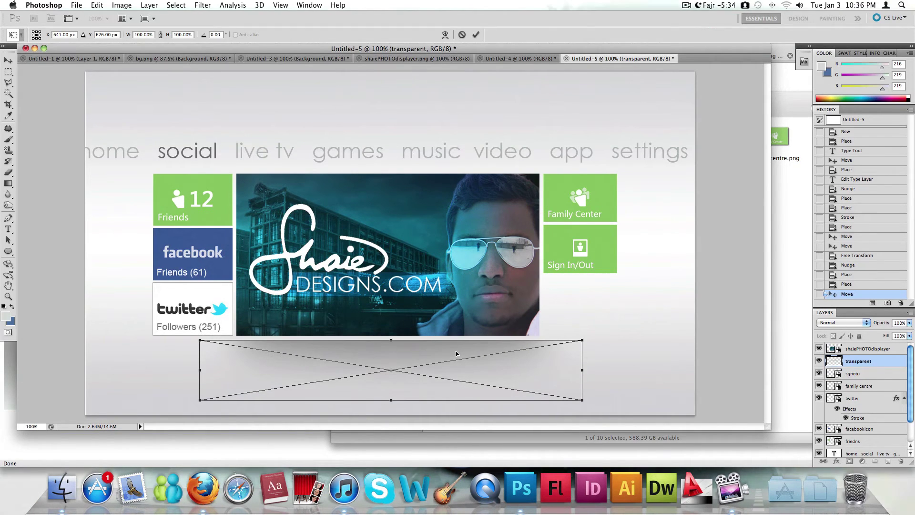
key(Up)
key(Up)
key(Up)
key(Up)
key(Up)
key(Up)
key(Up)
key(Up)
drag(460, 353, 493, 353)
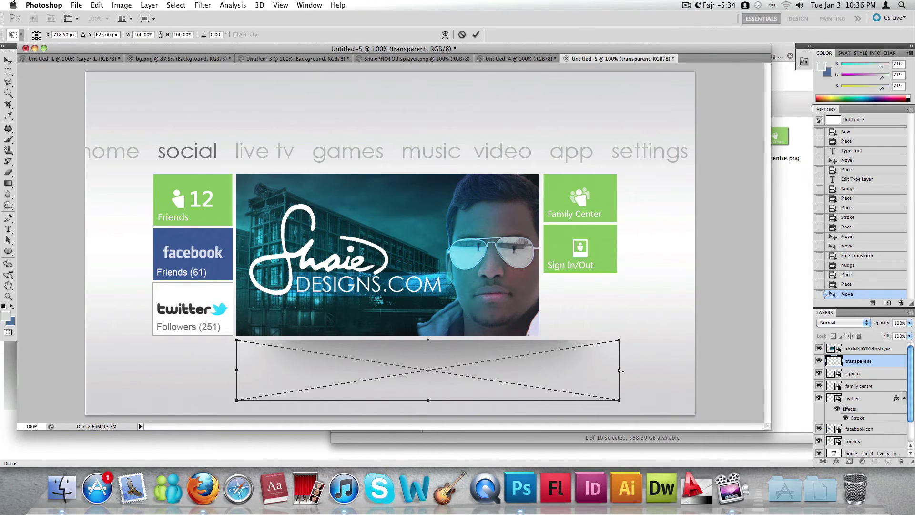
drag(620, 370, 541, 370)
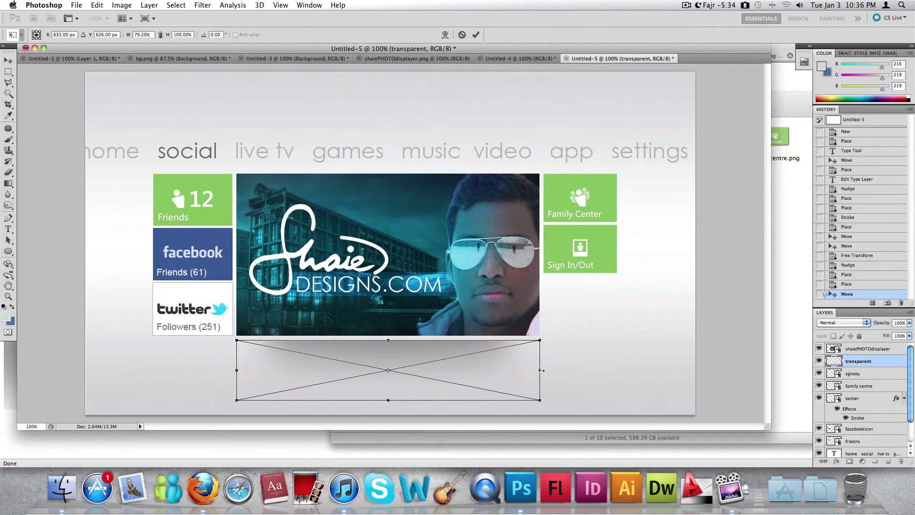
key(Return)
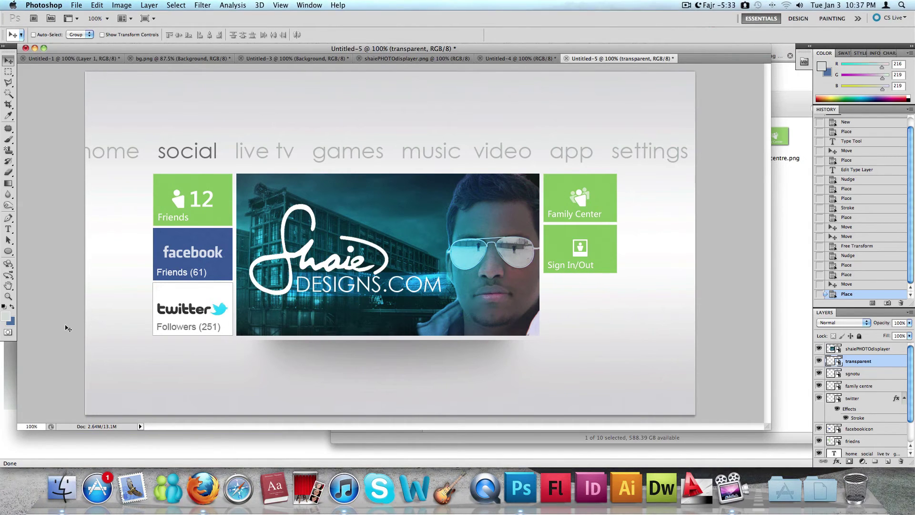
Duplicate the transparent layer, move the copy beside the banner and shrink it narrower
right_click(857, 366)
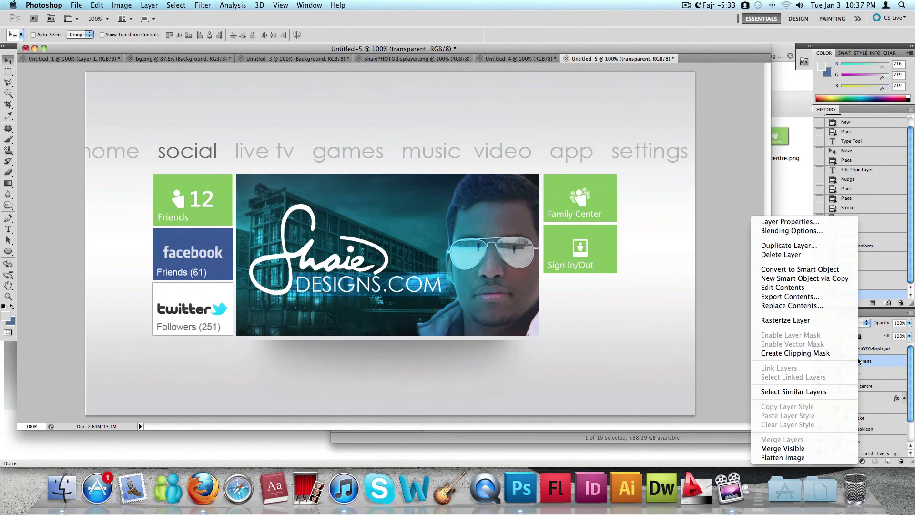
click(806, 249)
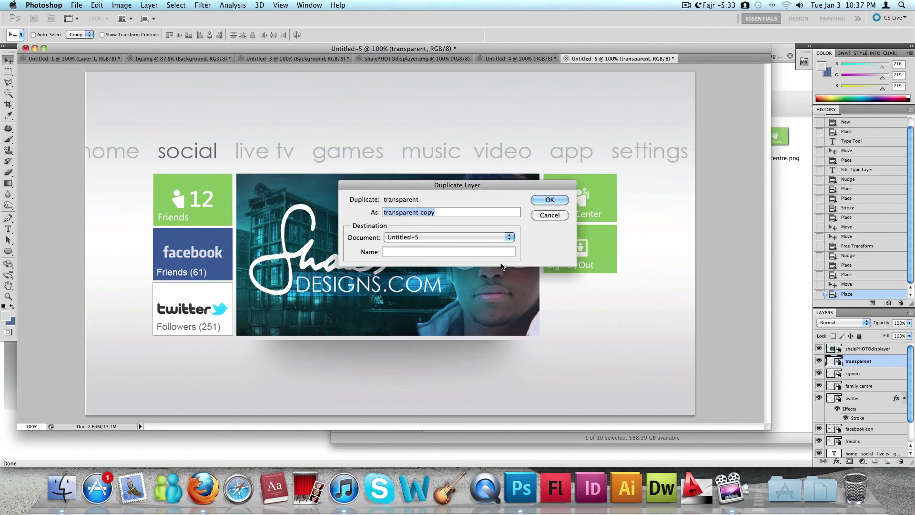
key(Return)
drag(624, 316, 583, 308)
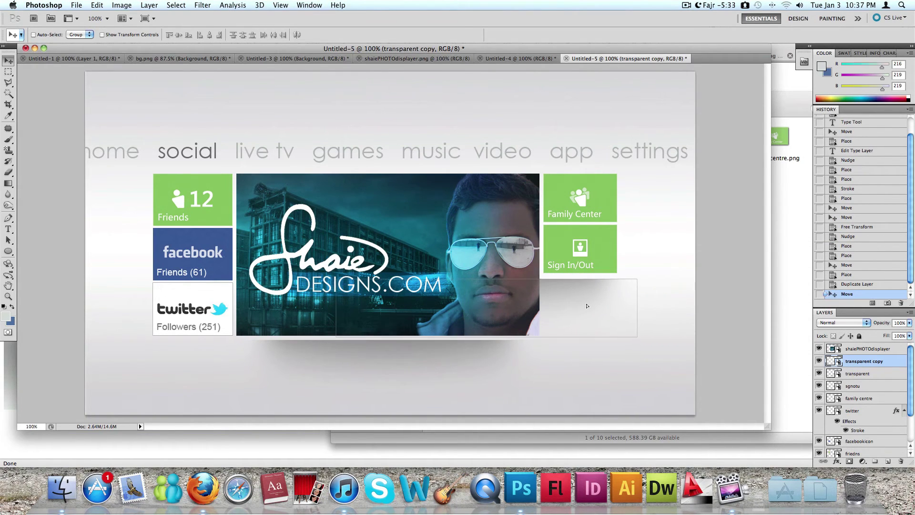
key(ctrl+t)
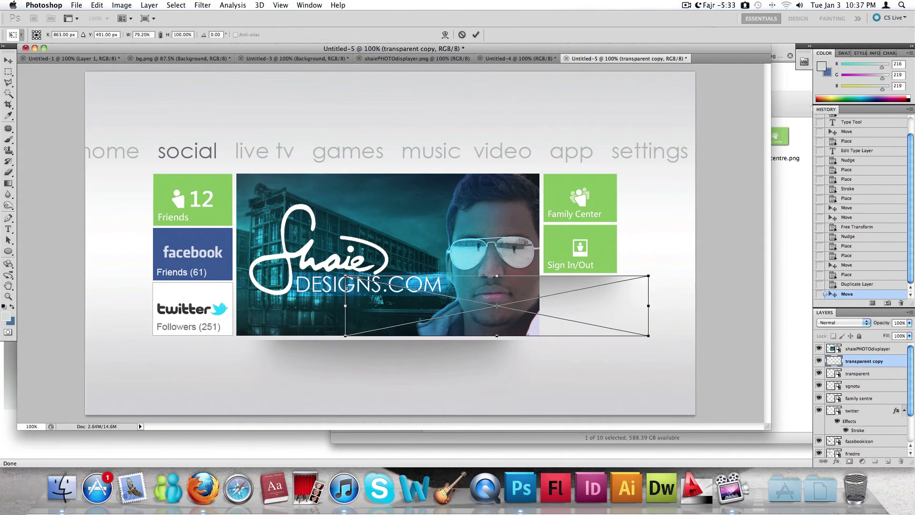
drag(342, 303, 546, 297)
drag(642, 330, 623, 315)
key(Return)
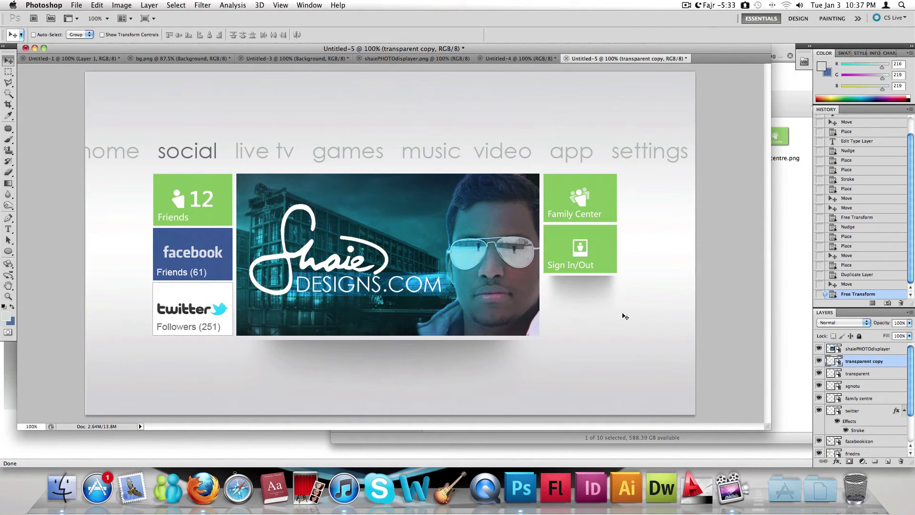
Refine the transparent copy's width and flatten it to sit just beneath the Sign In/Out tile
key(Up)
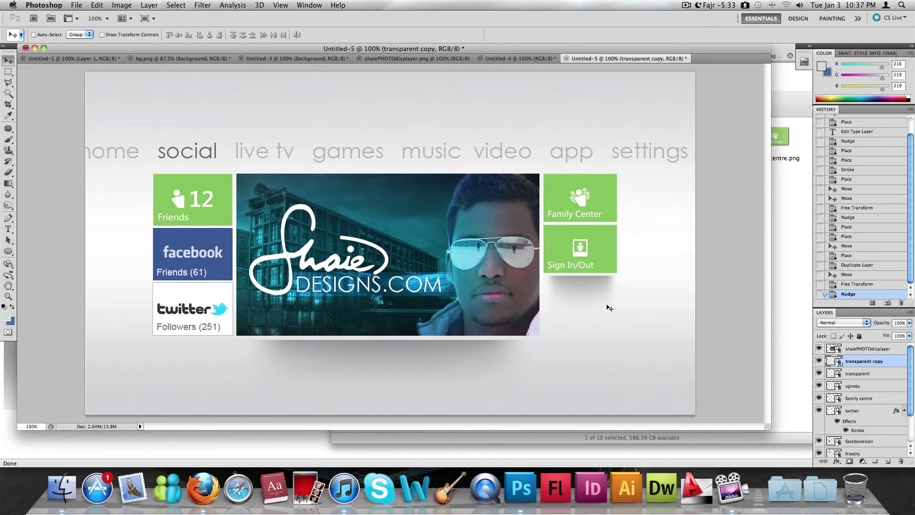
key(ctrl+t)
drag(622, 288, 629, 289)
drag(587, 321, 588, 312)
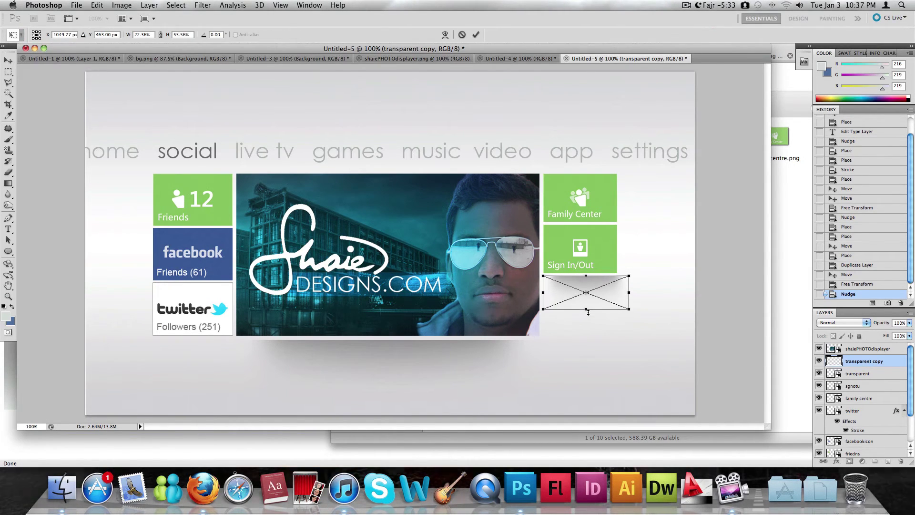
key(Return)
key(Up)
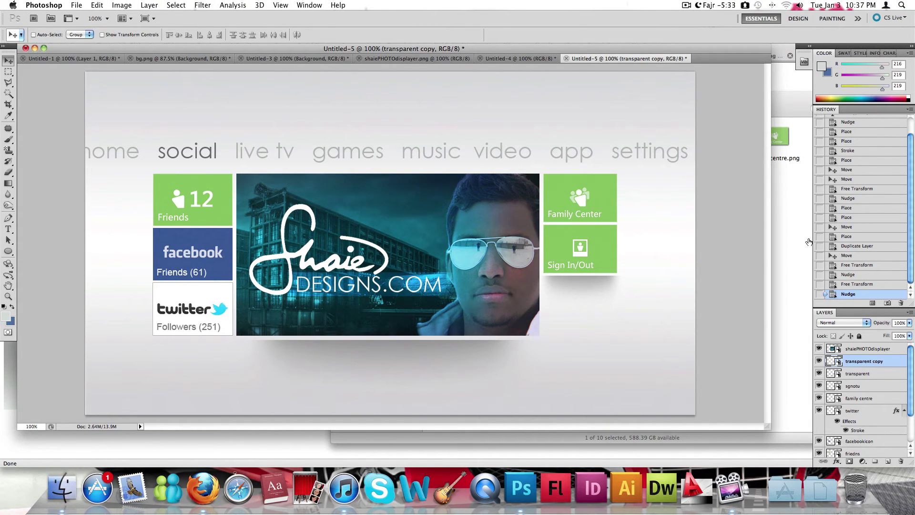
Duplicate the shadow as 'transparent copy 2' and move it beneath the twitter tile
right_click(856, 362)
click(788, 245)
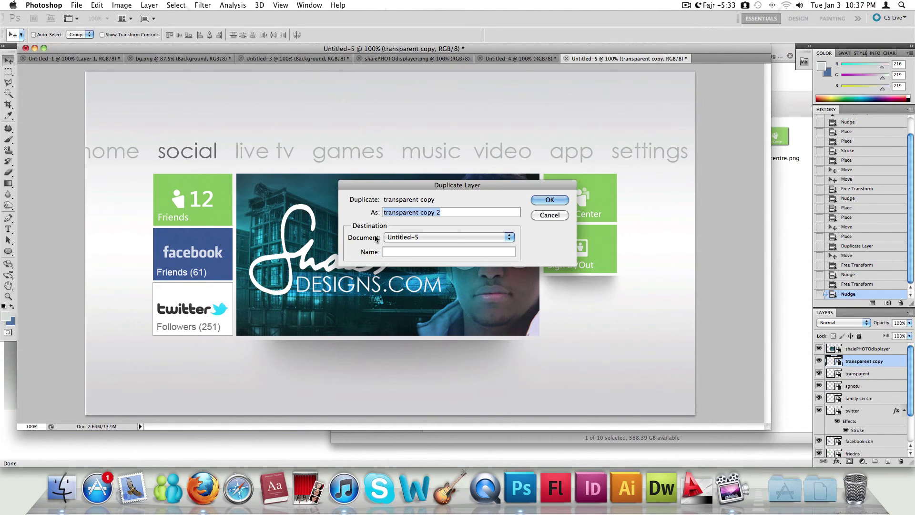
key(Return)
drag(571, 271, 187, 335)
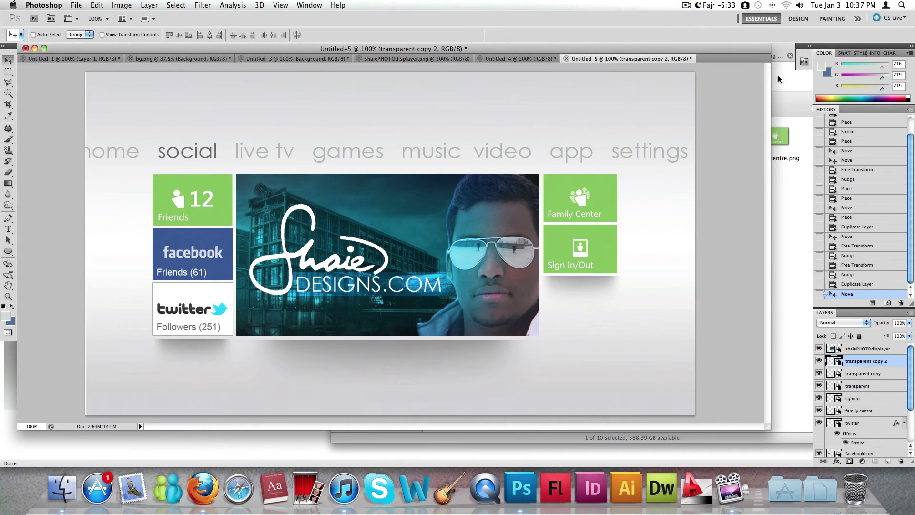
key(super+Tab)
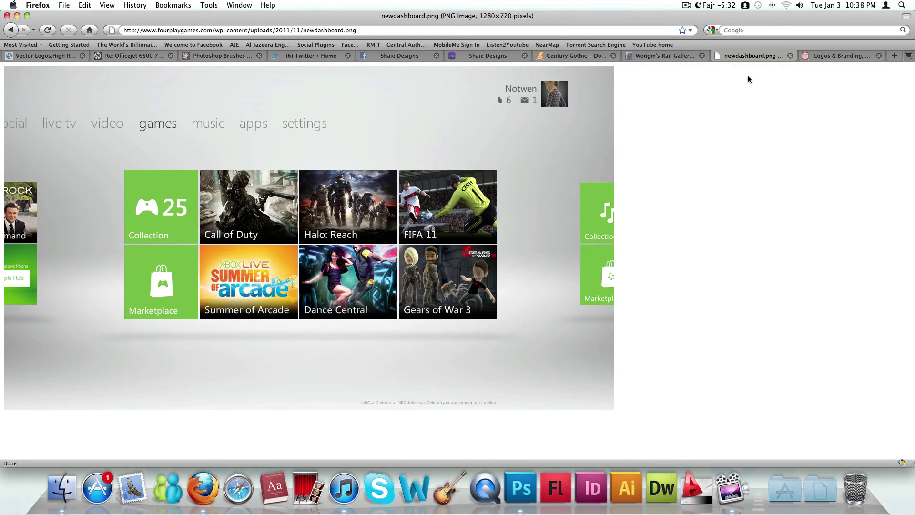
Open the Facebook profile timeline in Firefox and capture the profile picture with a region screenshot
click(380, 58)
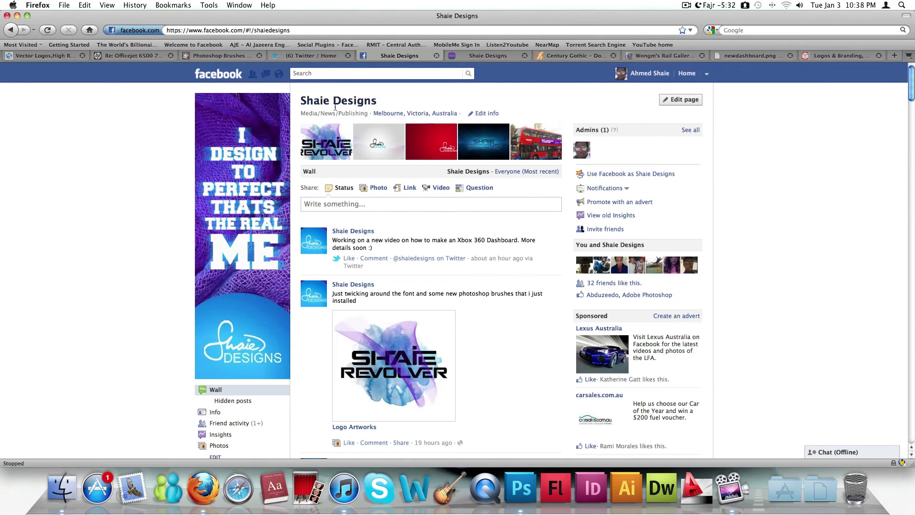
click(218, 73)
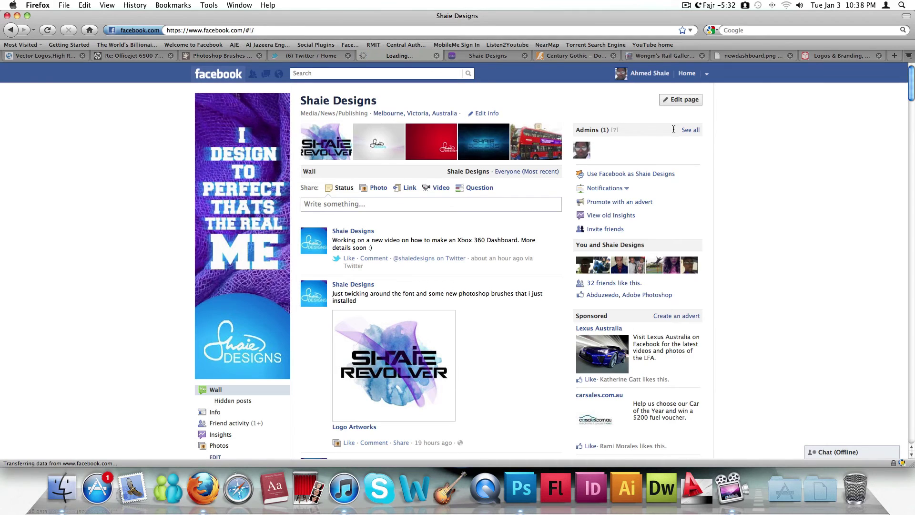
click(653, 77)
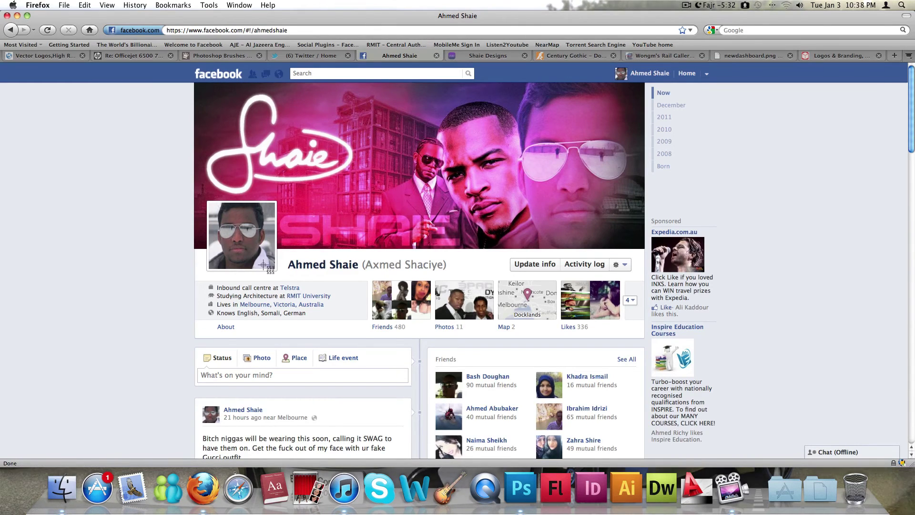
drag(274, 268, 209, 202)
click(218, 74)
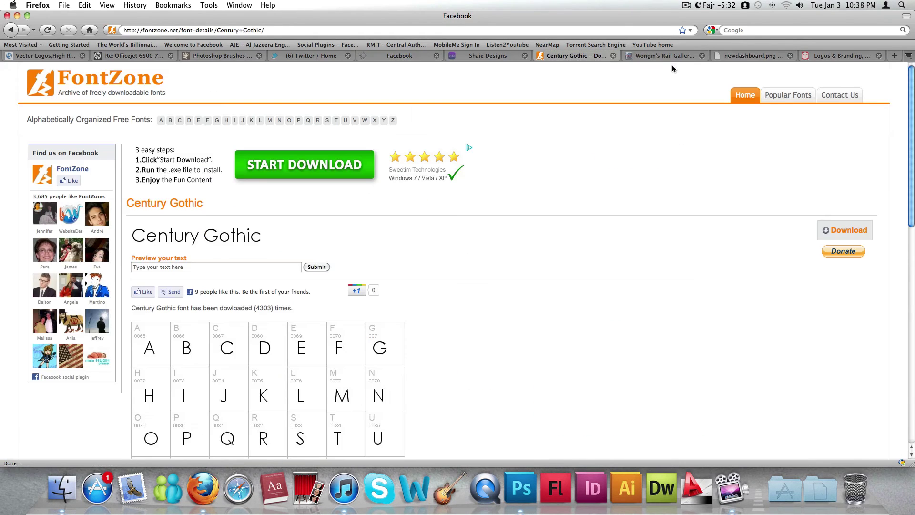
key(super+Tab)
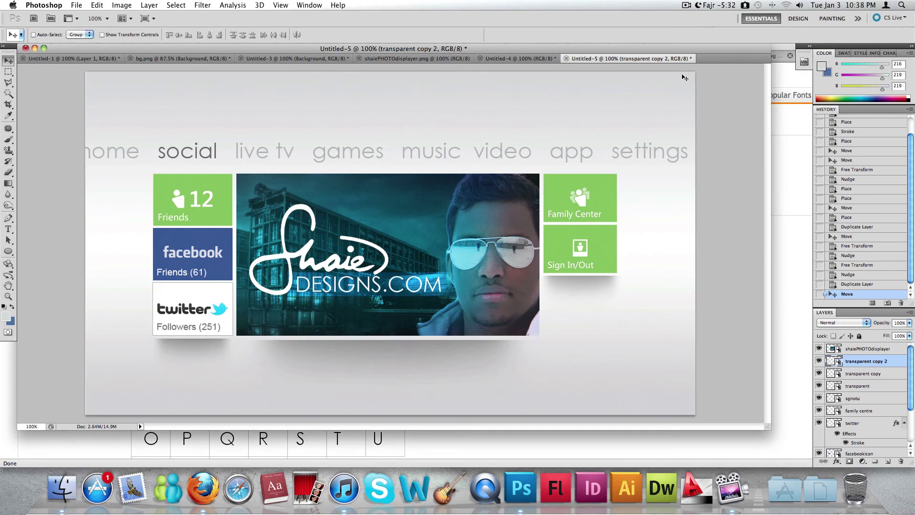
Paste the profile photo as Layer 1, move it to the top-right and scale it to avatar size
key(super+v)
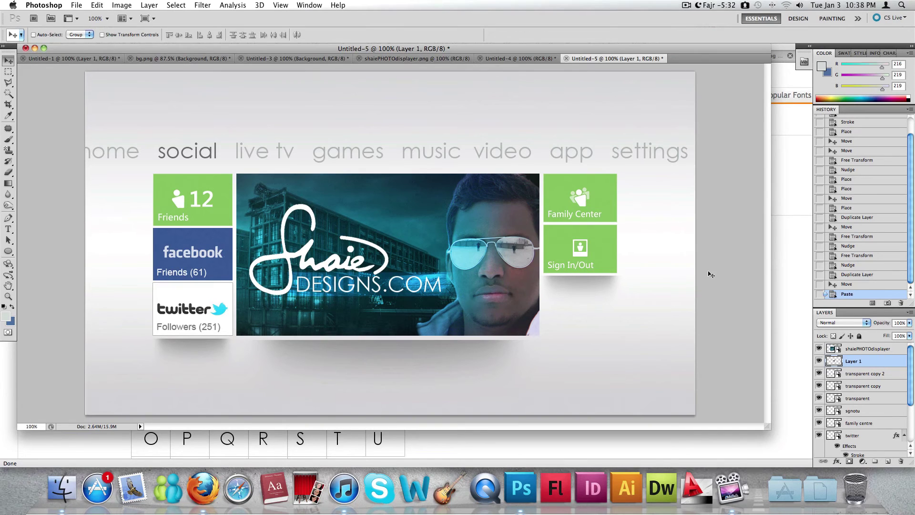
drag(456, 284, 507, 306)
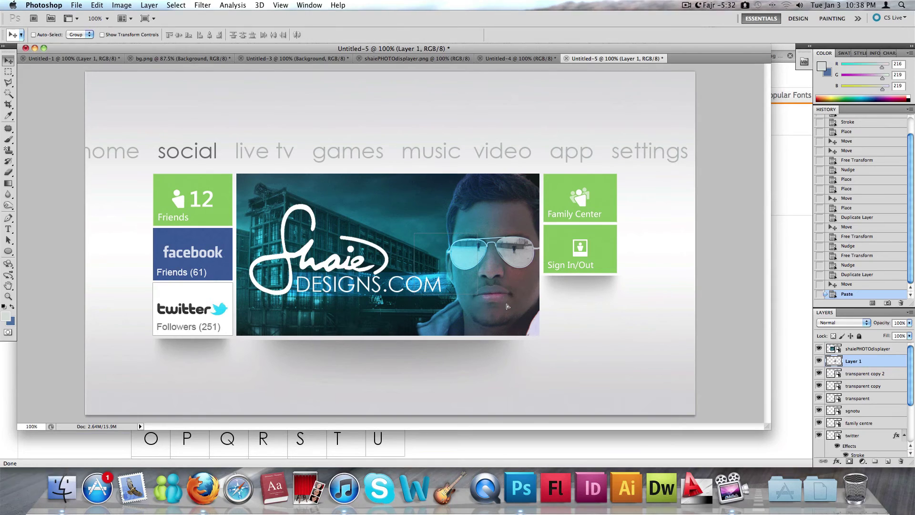
drag(507, 306, 696, 151)
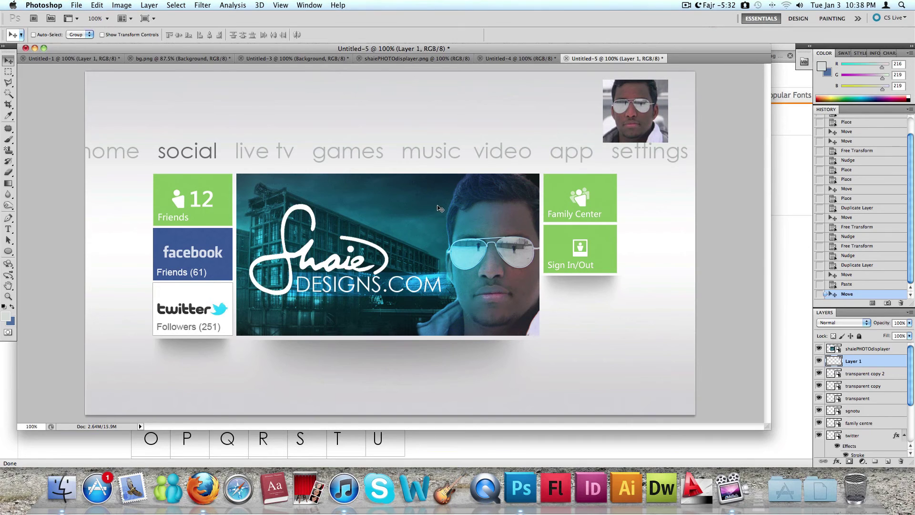
key(ctrl+t)
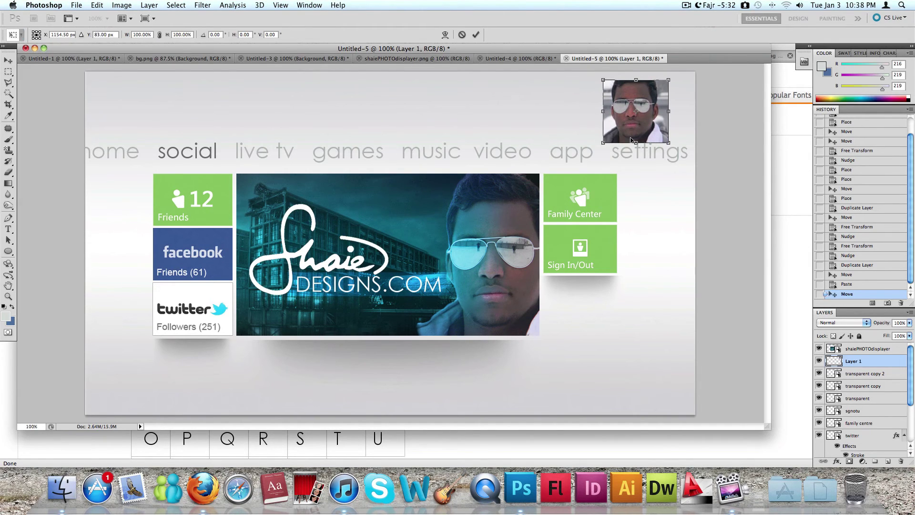
drag(603, 144, 670, 102)
key(Return)
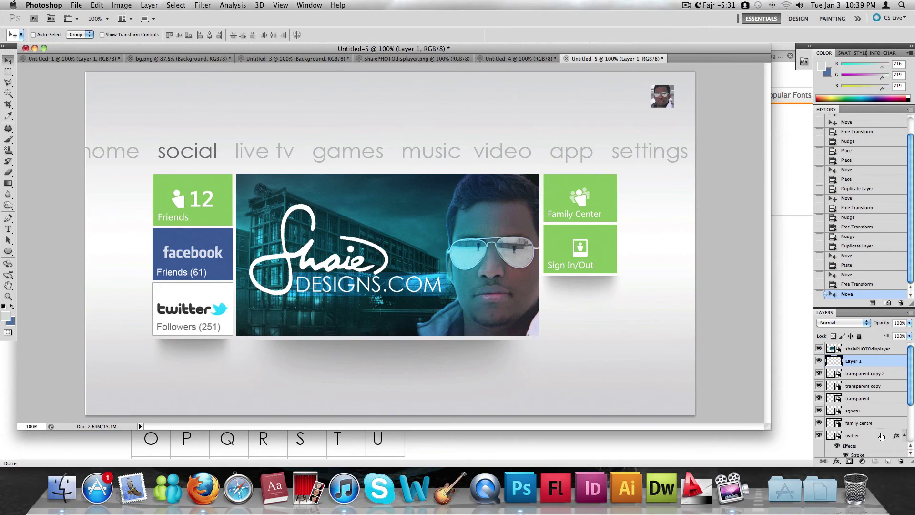
With the Type tool, set the text colour to grey #848787
click(8, 230)
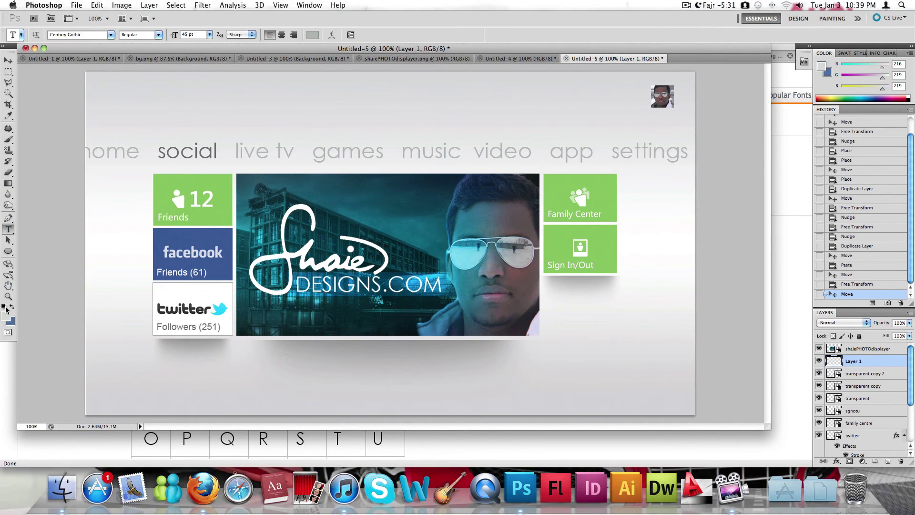
click(313, 34)
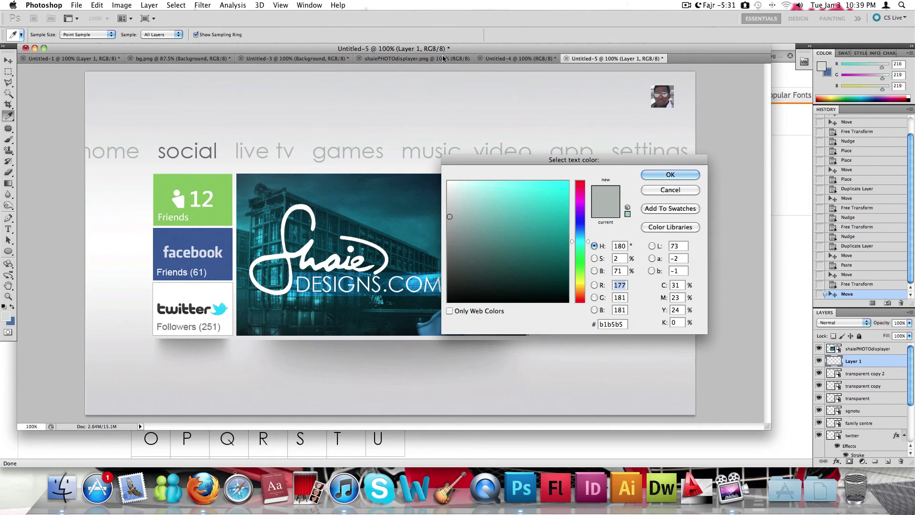
click(450, 238)
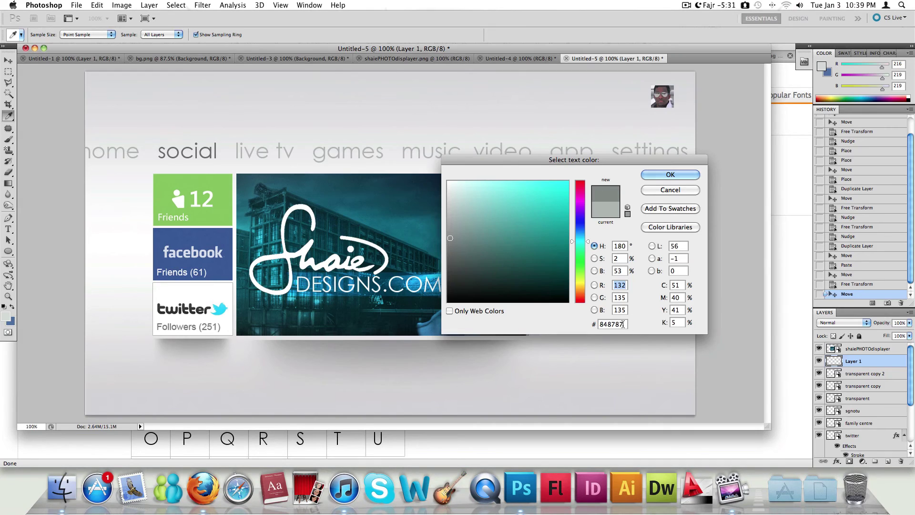
drag(624, 324, 593, 324)
click(671, 176)
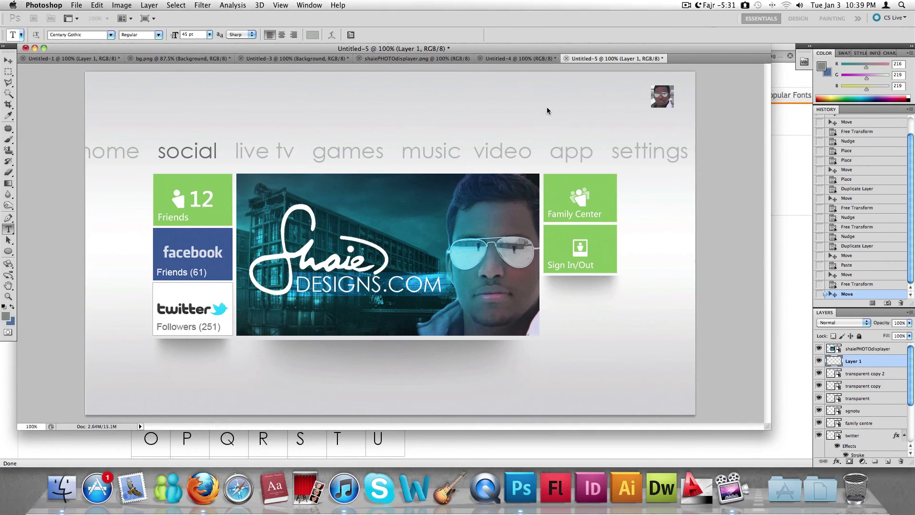
Type the user's name at 20 pt left of the avatar and position it beside the avatar
click(554, 103)
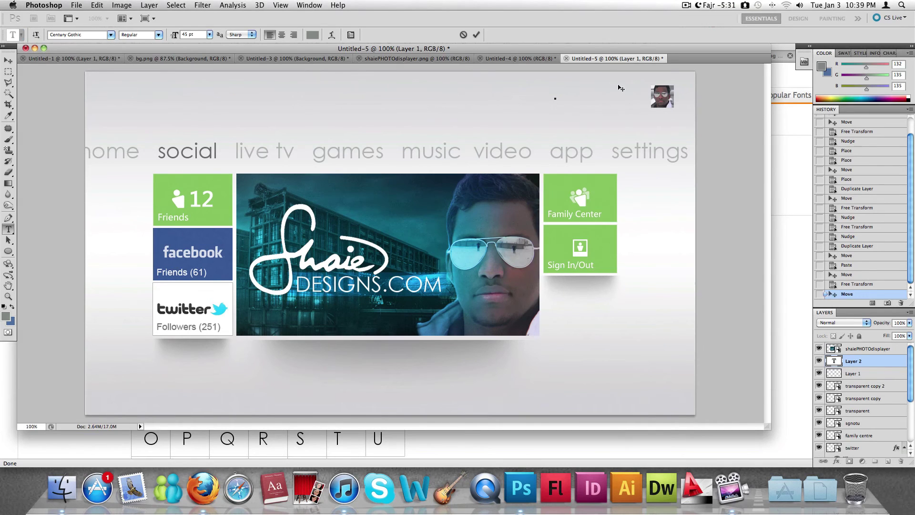
click(193, 34)
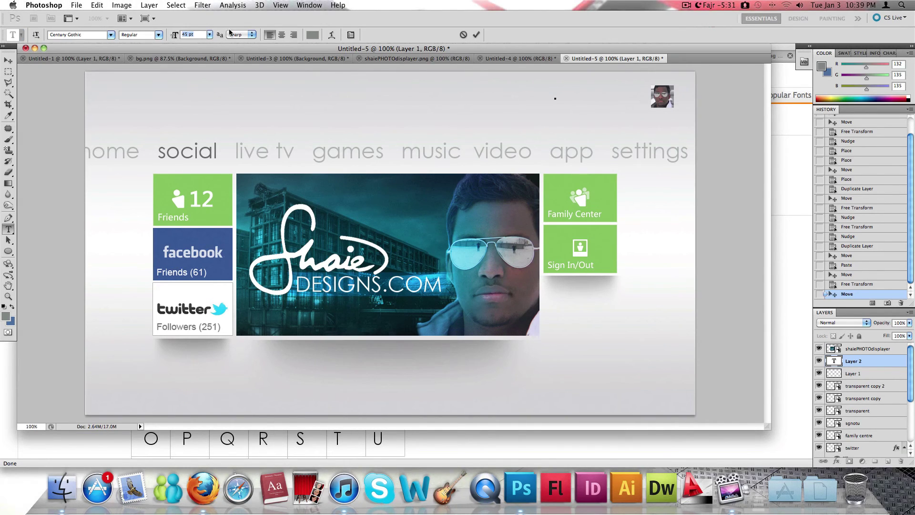
text(20)
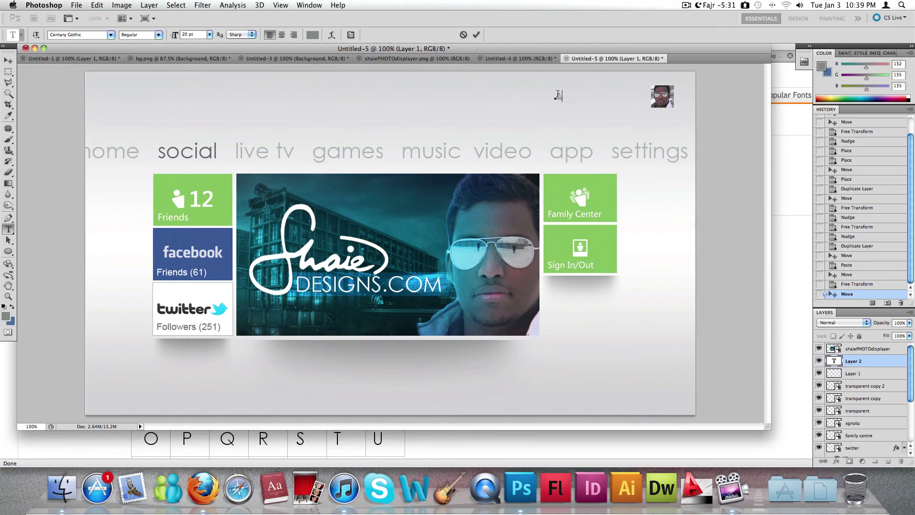
text(med D)
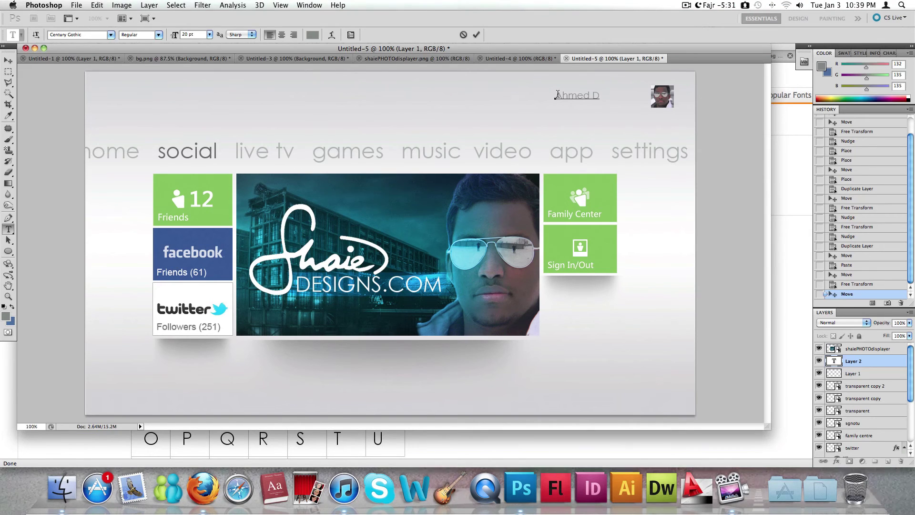
key(Left)
key(Left)
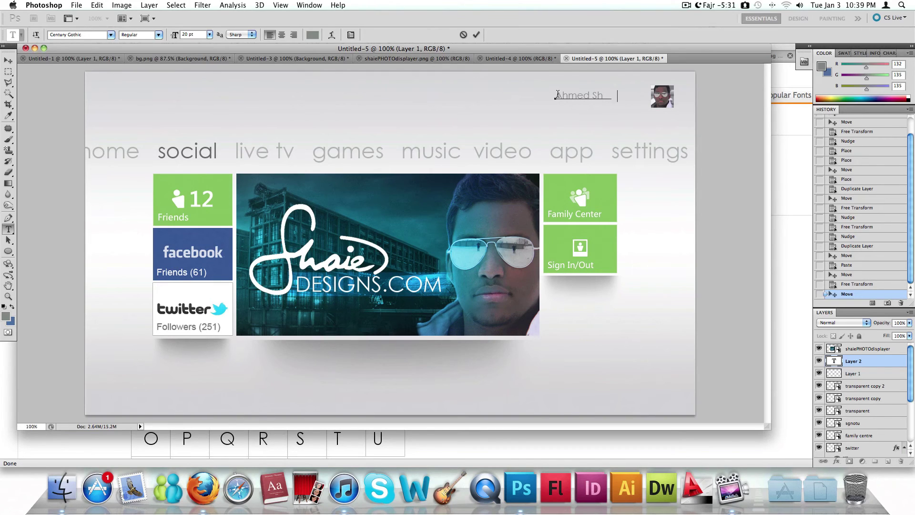
click(3, 61)
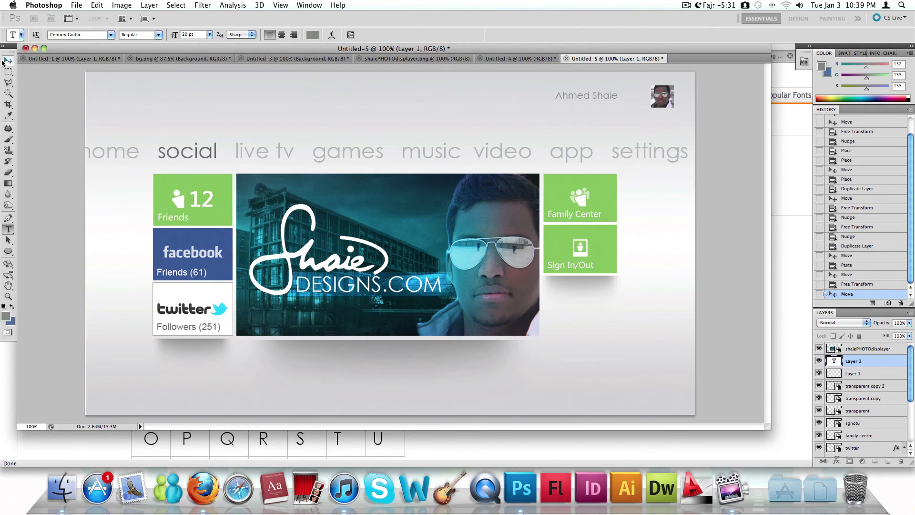
drag(623, 98, 649, 95)
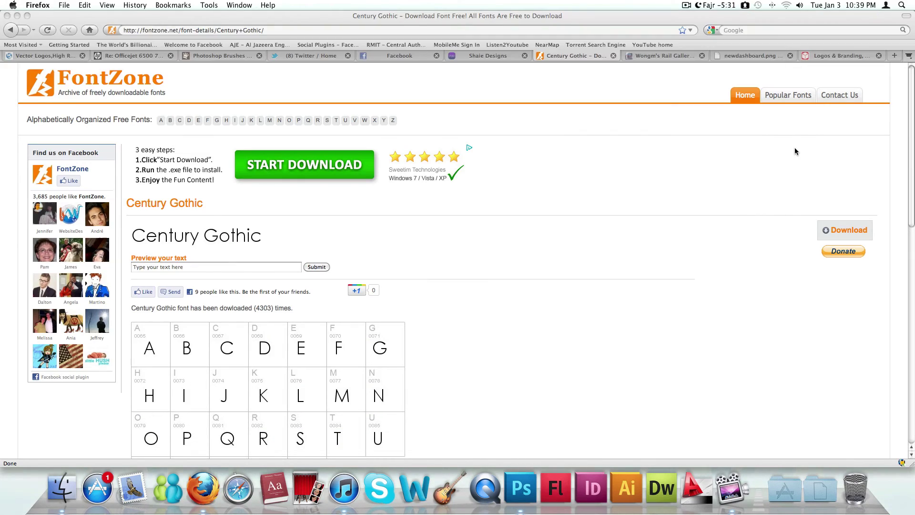
Screenshot the friends and messages icons from the Firefox reference dashboard image, then return to Photoshop
click(800, 153)
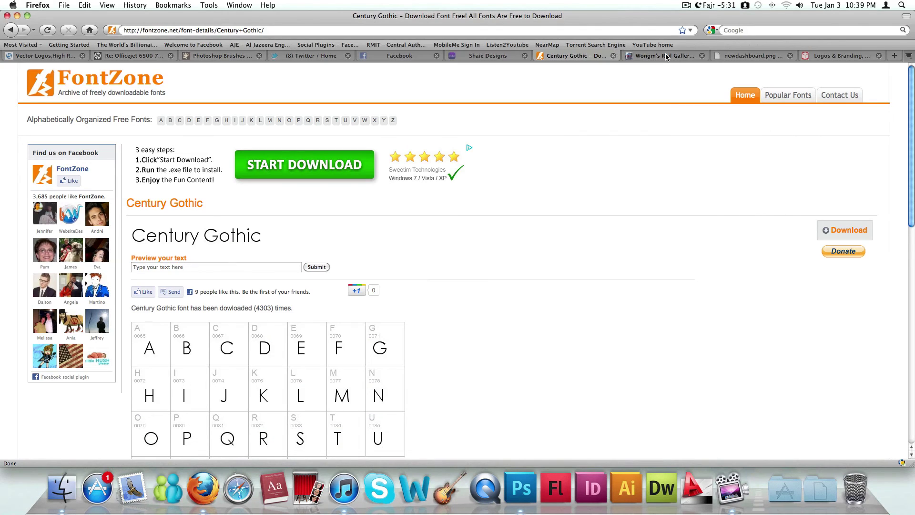
click(724, 56)
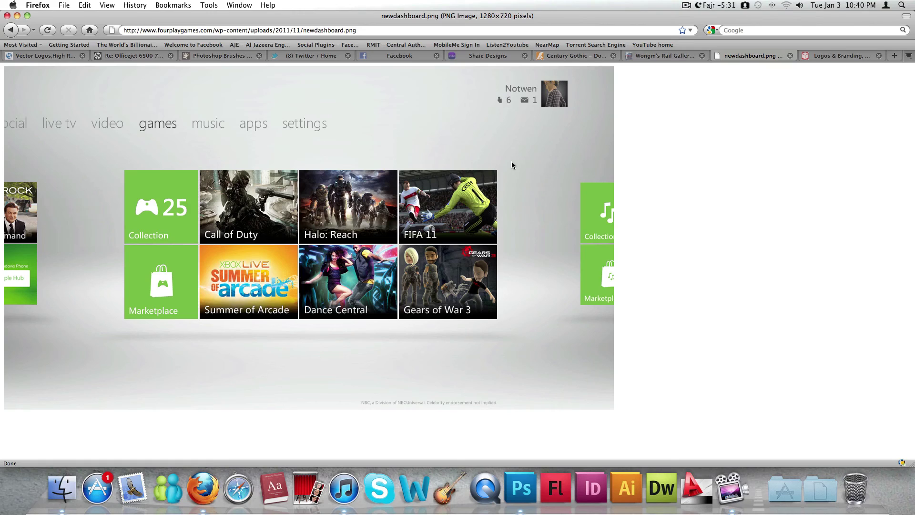
key(super+shift+4)
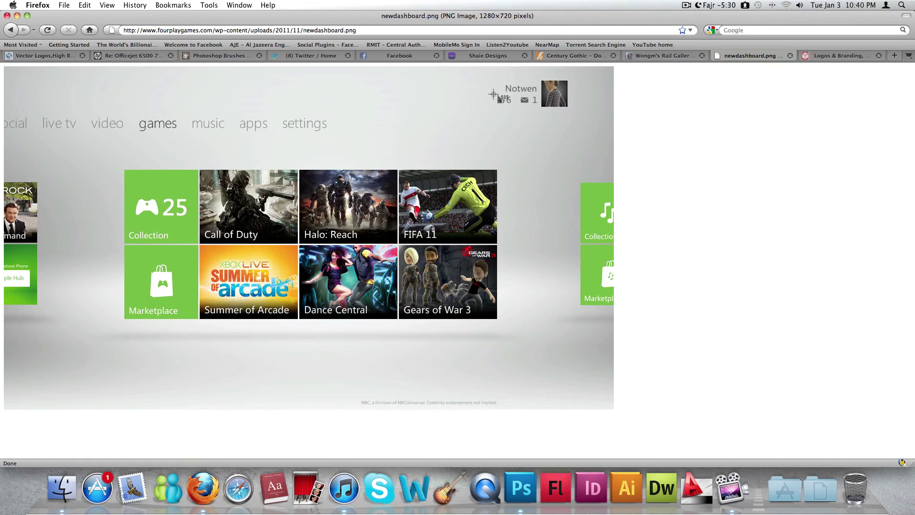
drag(494, 94, 539, 107)
key(super+Tab)
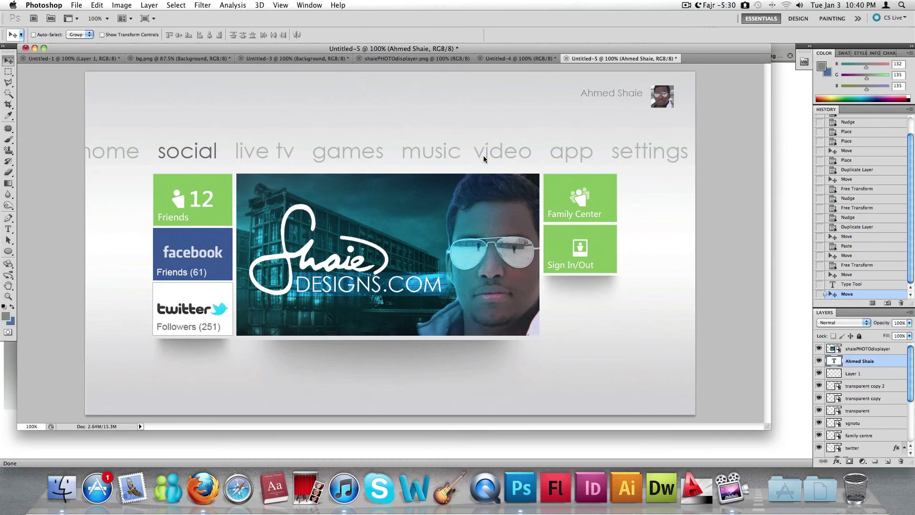
Paste the captured 6 and 1 notification icons as Layer 2 and place them under the user name
key(super+v)
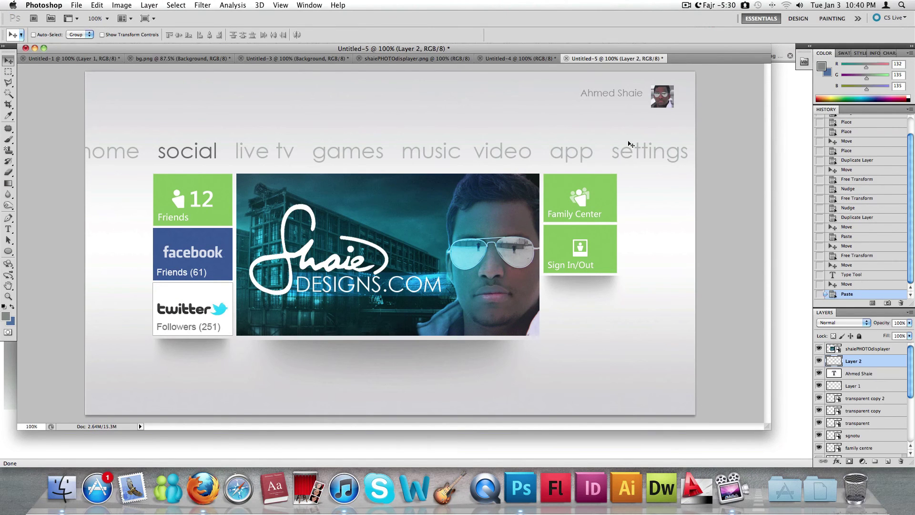
drag(427, 302, 553, 118)
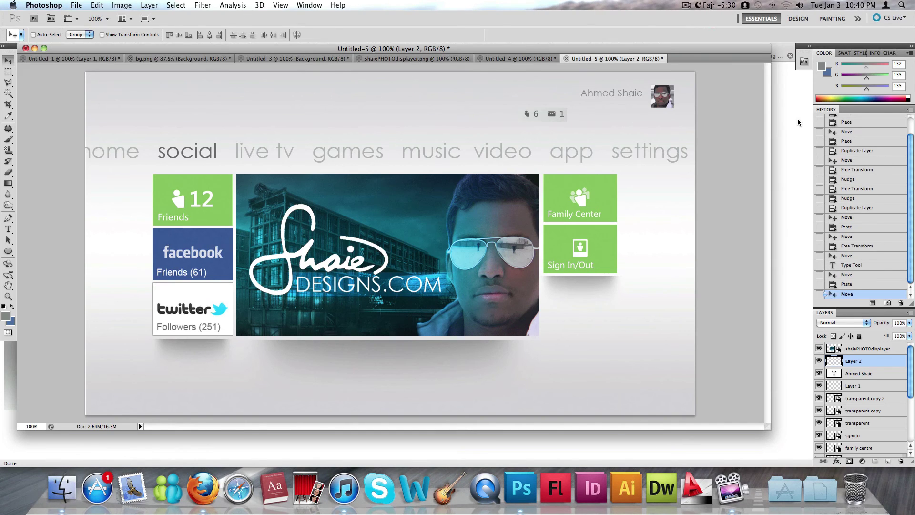
key(super+Tab)
right_click(461, 143)
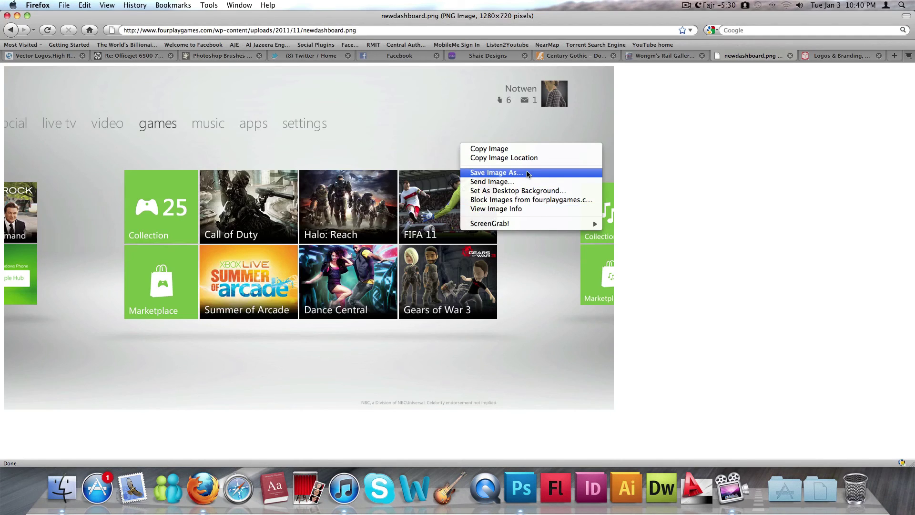
click(131, 88)
key(super+Tab)
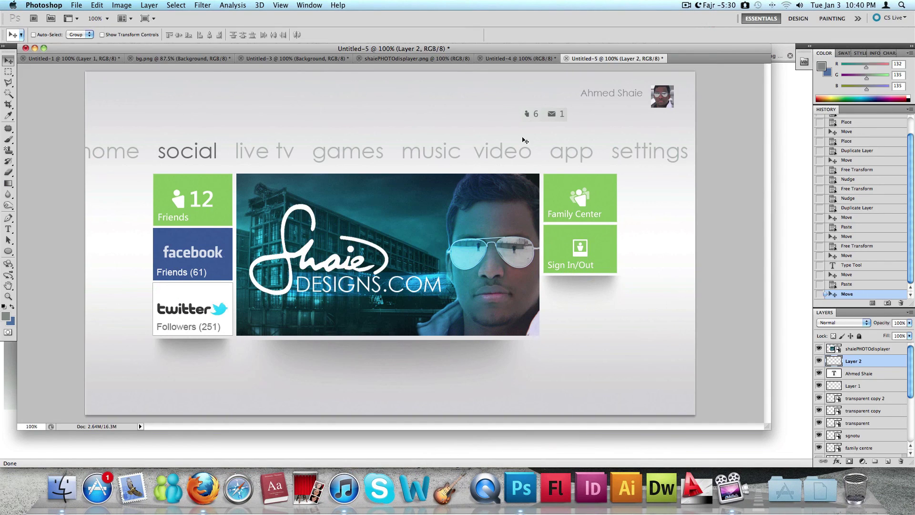
drag(568, 106, 609, 114)
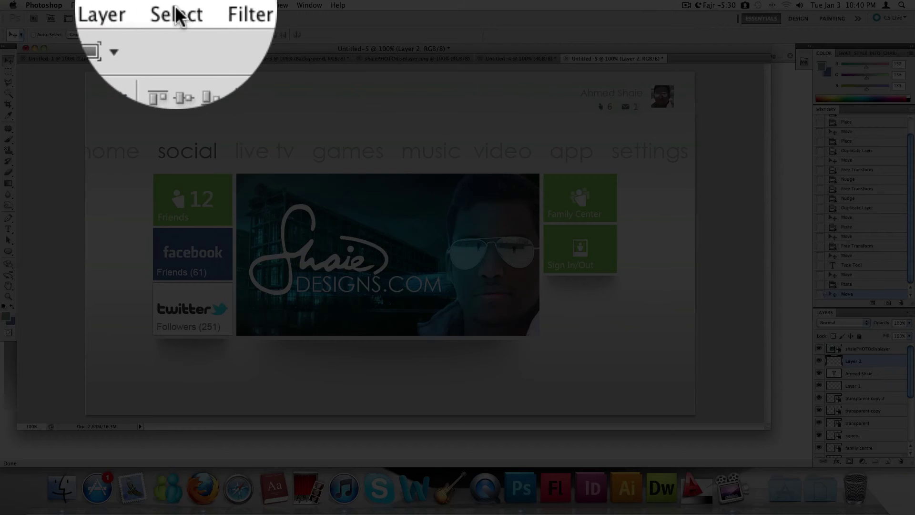
Delete the icons' grey background via Color Range, deselect, and reposition the icons beside the avatar
click(176, 5)
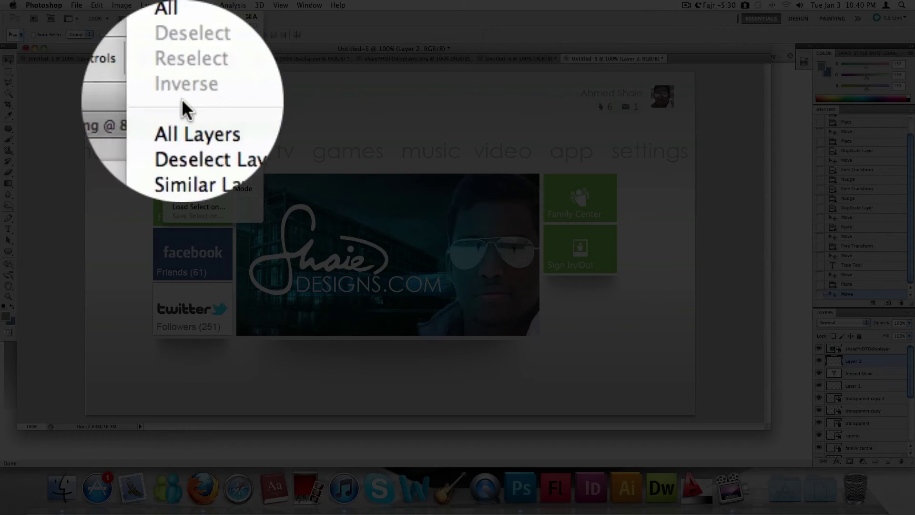
click(201, 109)
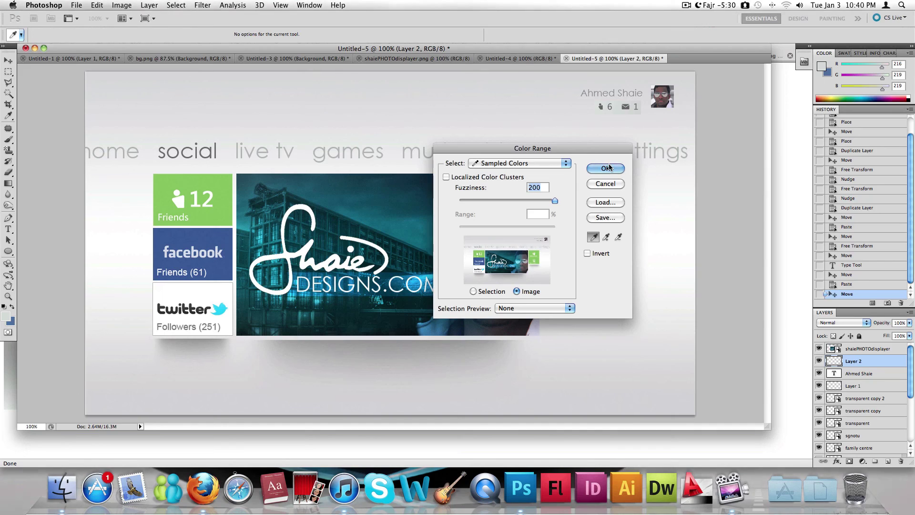
click(613, 162)
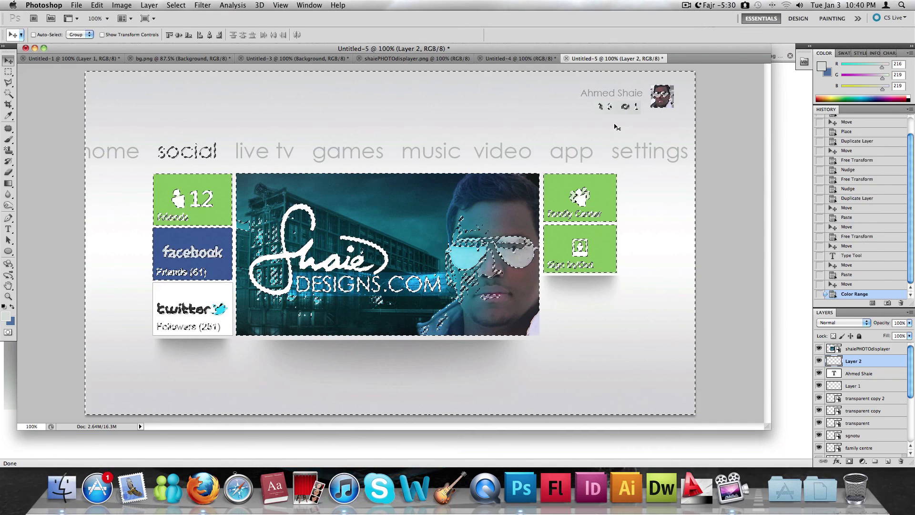
key(Delete)
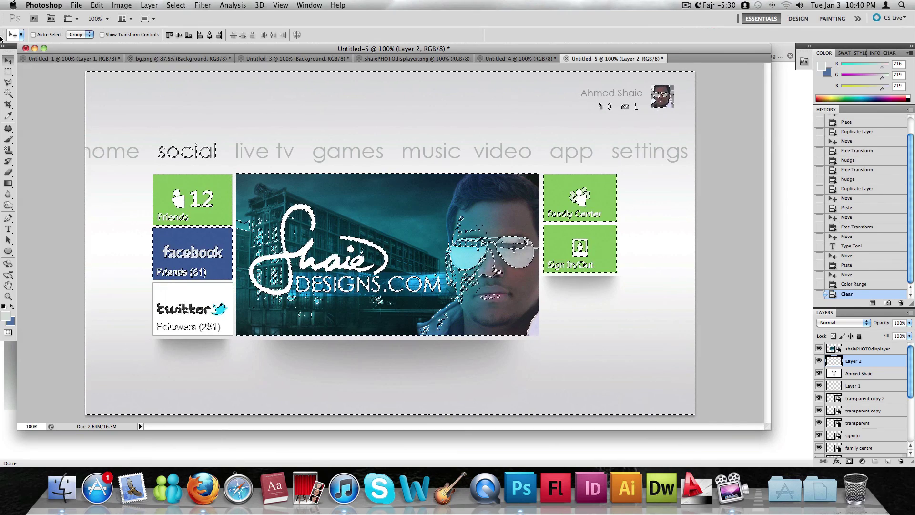
click(8, 71)
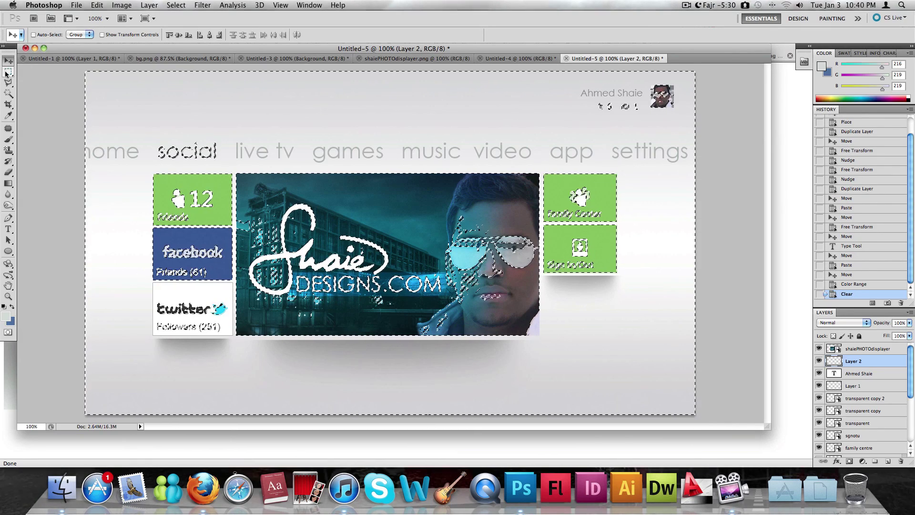
click(569, 90)
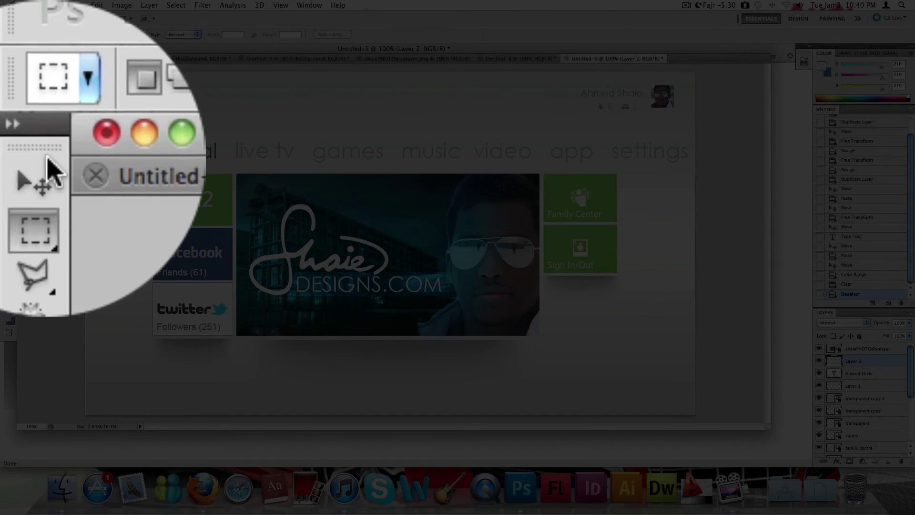
click(8, 61)
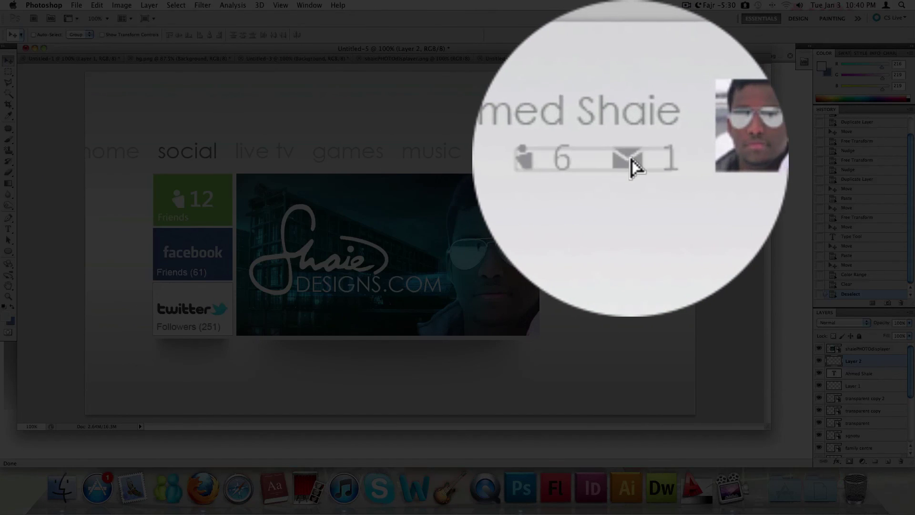
drag(631, 105, 641, 106)
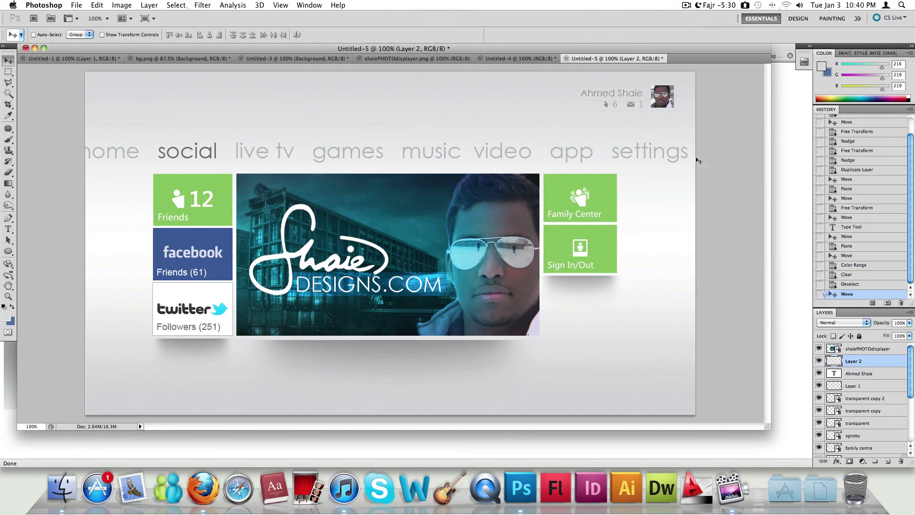
Nudge the user name text layer up and right to line up above the icons
click(864, 374)
key(Up)
key(Right)
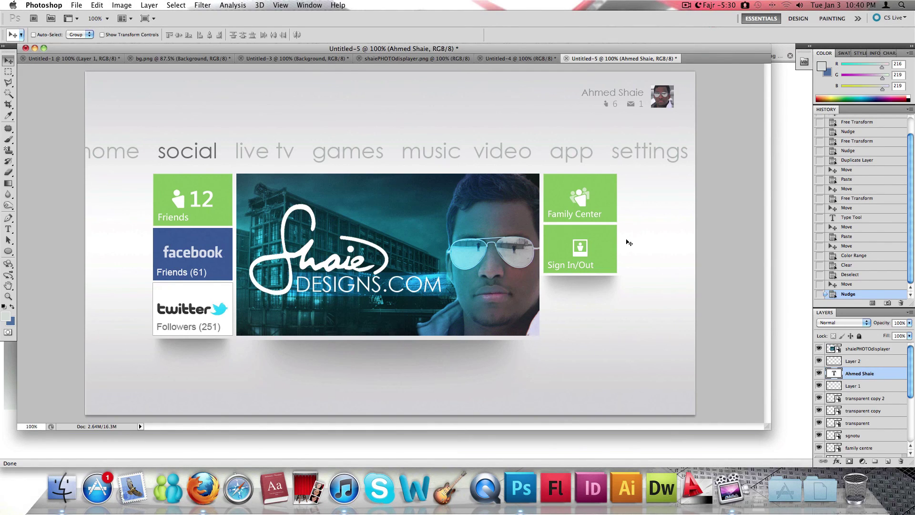
key(super+Tab)
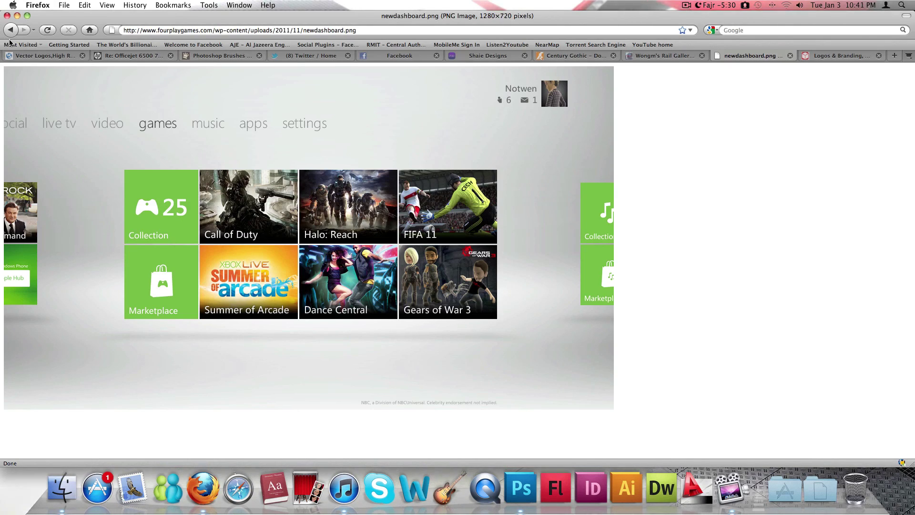
key(super+Tab)
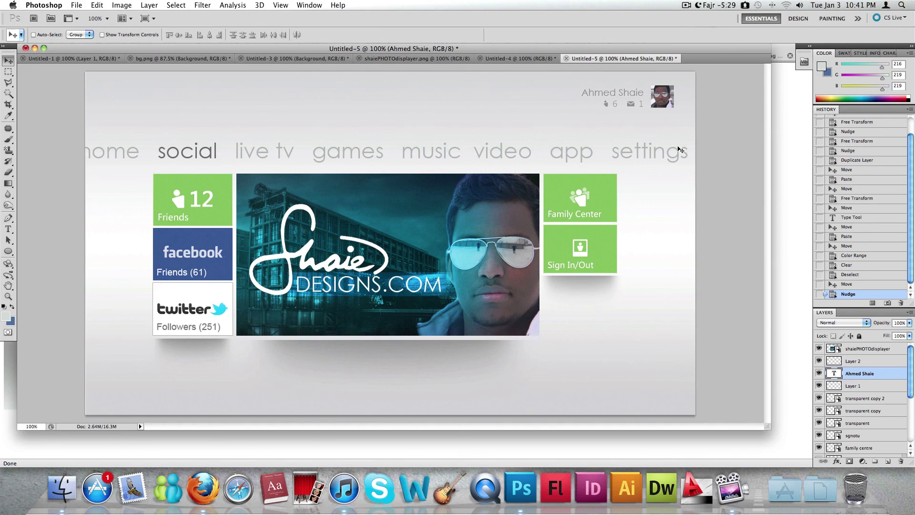
click(804, 175)
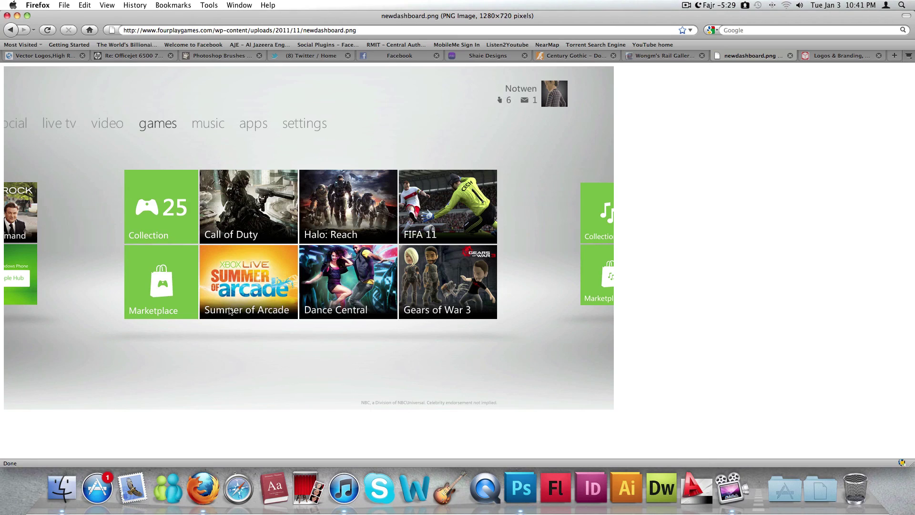
key(super+Tab)
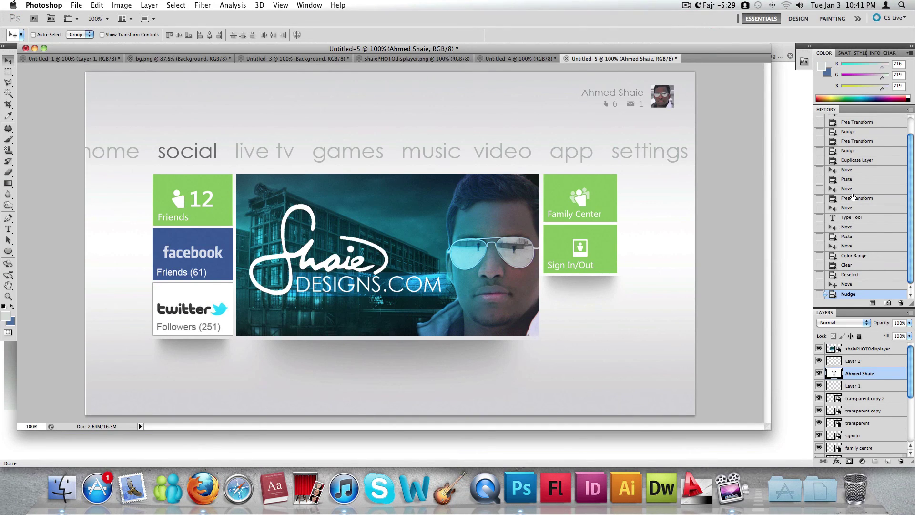
click(791, 195)
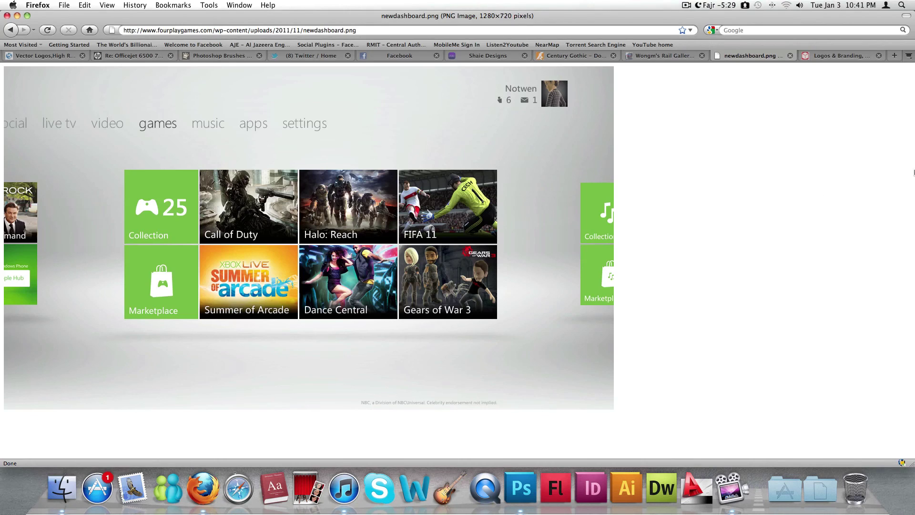
Open the Shaie Designs Facebook page from the Facebook news feed and scroll through it
click(466, 58)
click(377, 57)
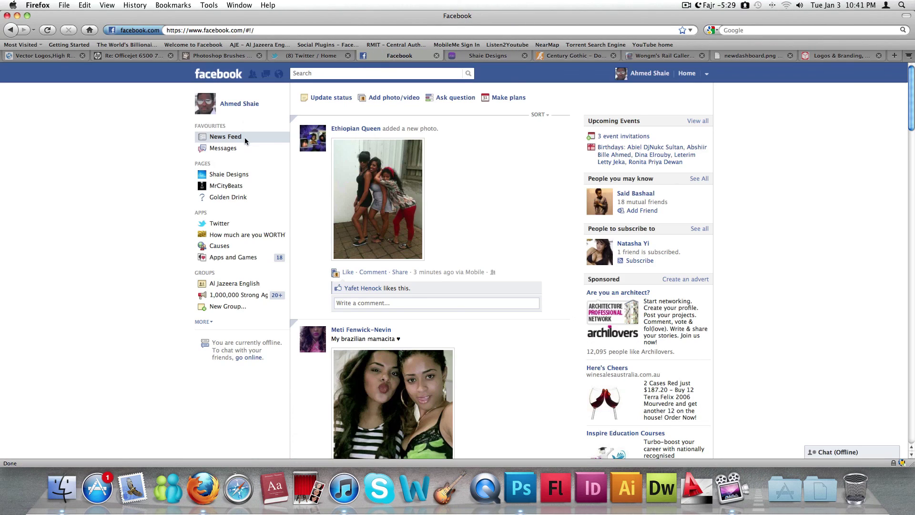
click(250, 178)
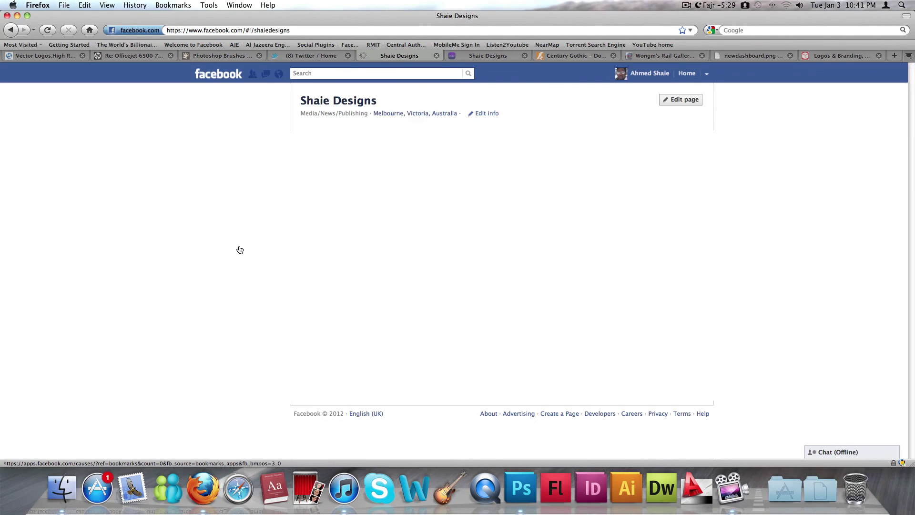
scroll(511, 227, down, 3)
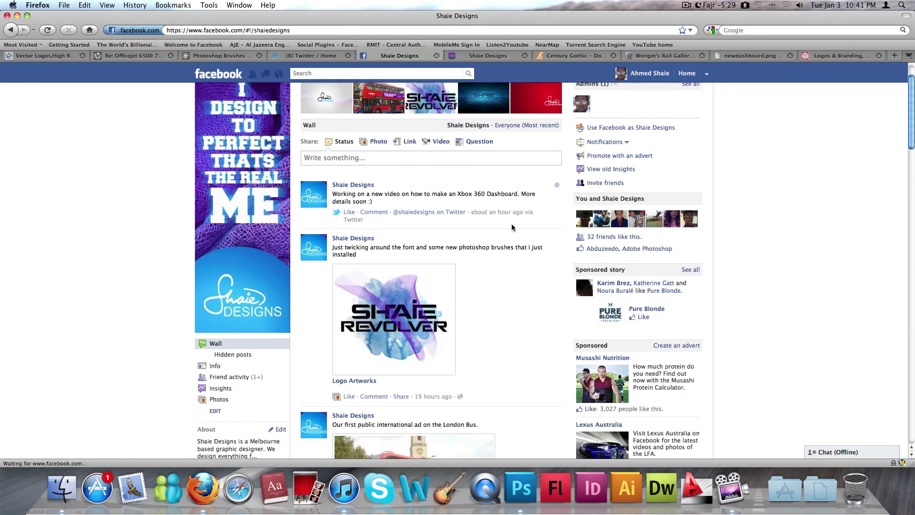
scroll(511, 224, down, 5)
scroll(511, 224, up, 10)
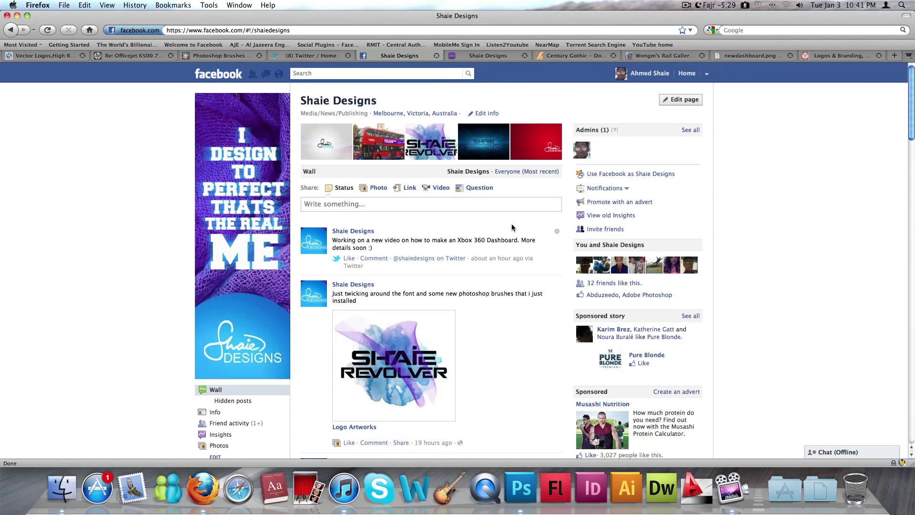
Look at the Twitter feed, then return to the shaiedesigns.com homepage and browse its banner
click(496, 61)
click(293, 56)
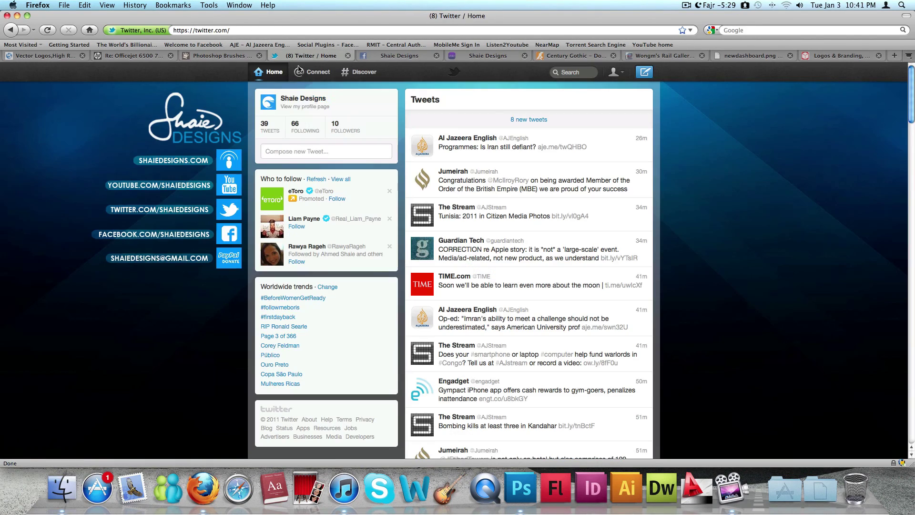
click(464, 57)
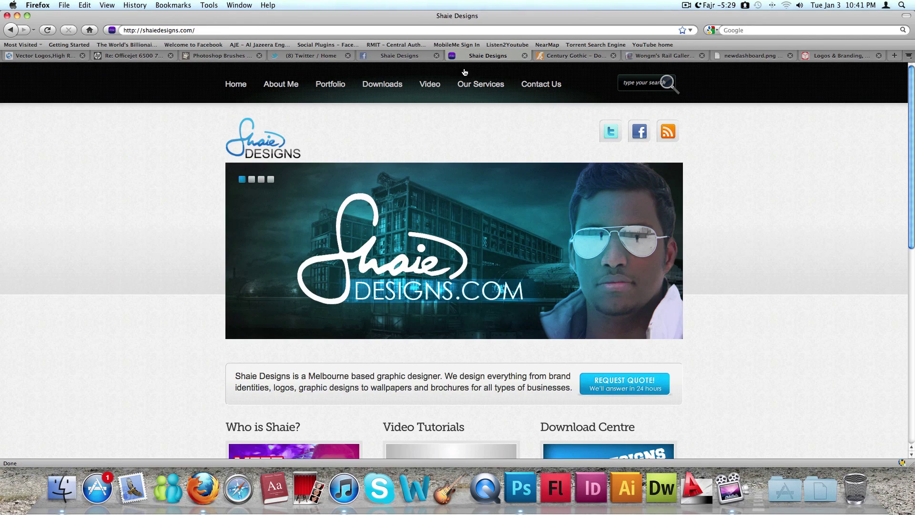
mouse_move(435, 91)
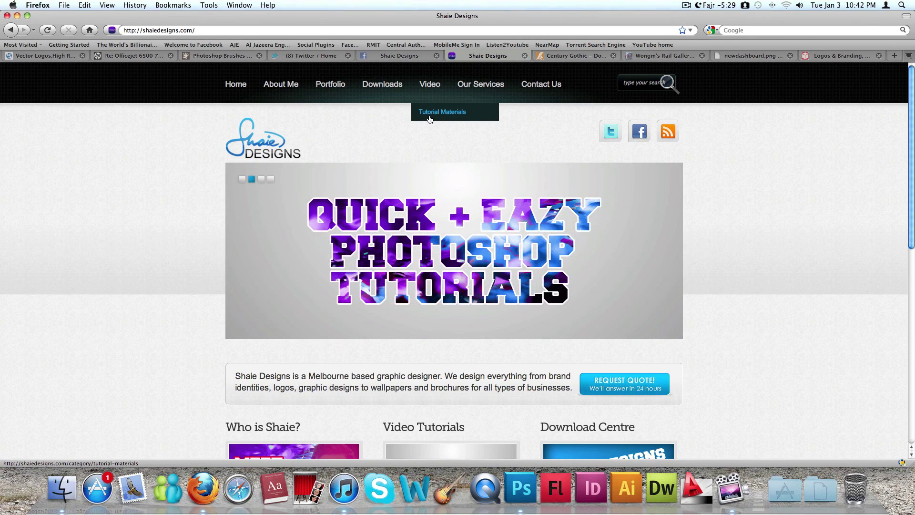
scroll(791, 207, down, 10)
scroll(793, 212, up, 10)
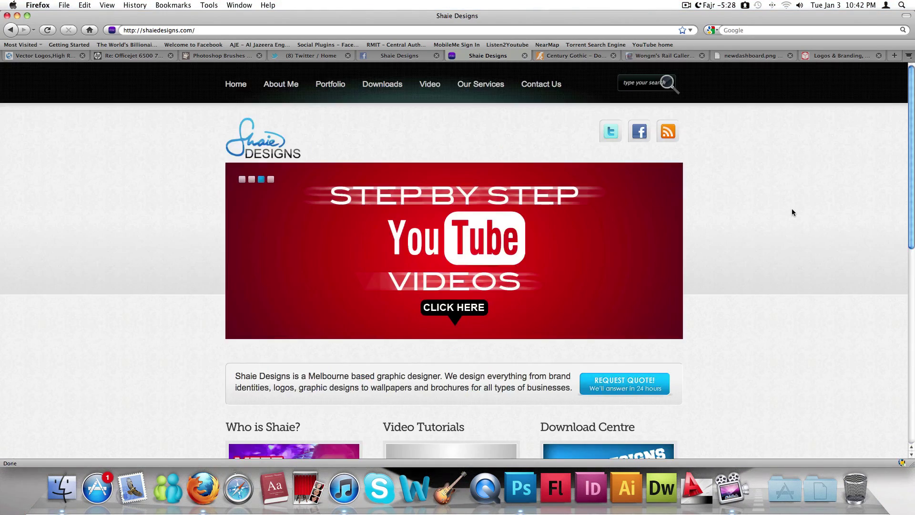
click(685, 6)
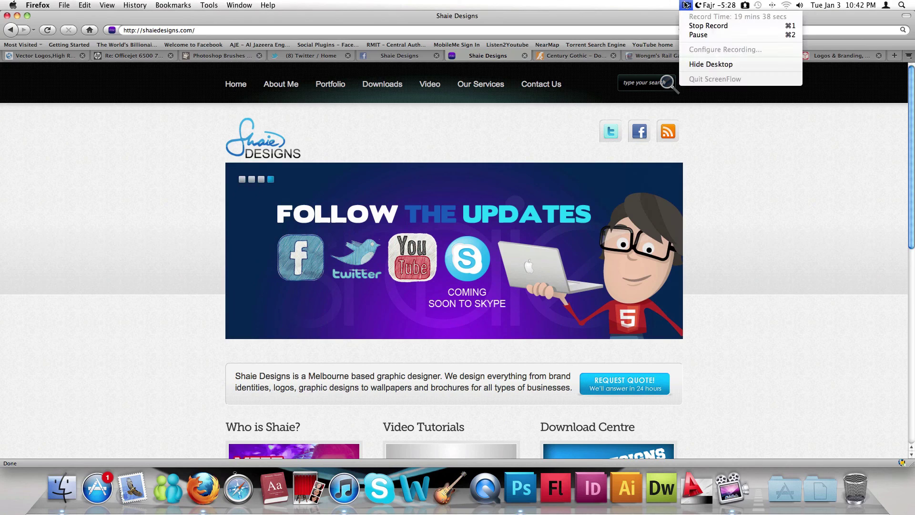